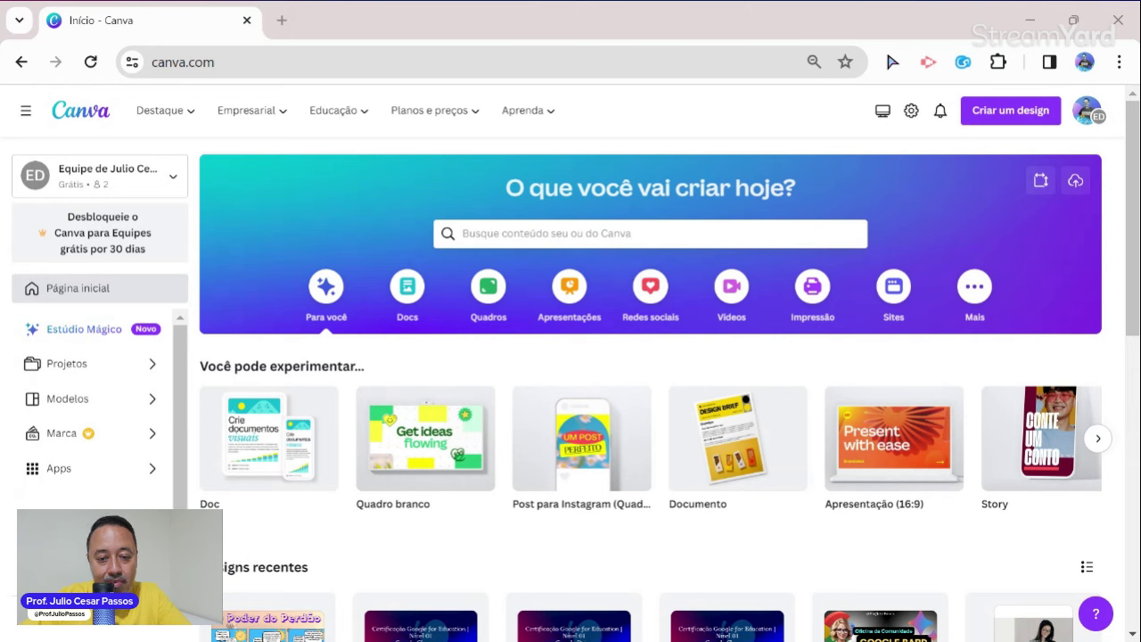
Create a new blank Apresentação (16:9) design
{"action": "left_click", "coordinate": [693, 327]}
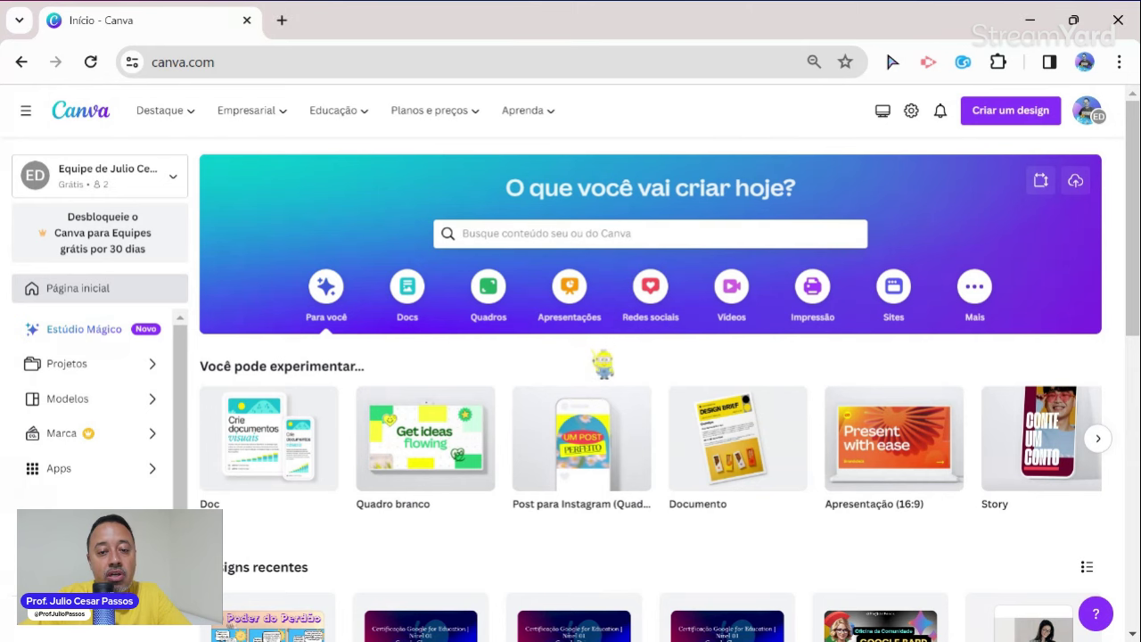
{"action": "left_click", "coordinate": [1000, 116]}
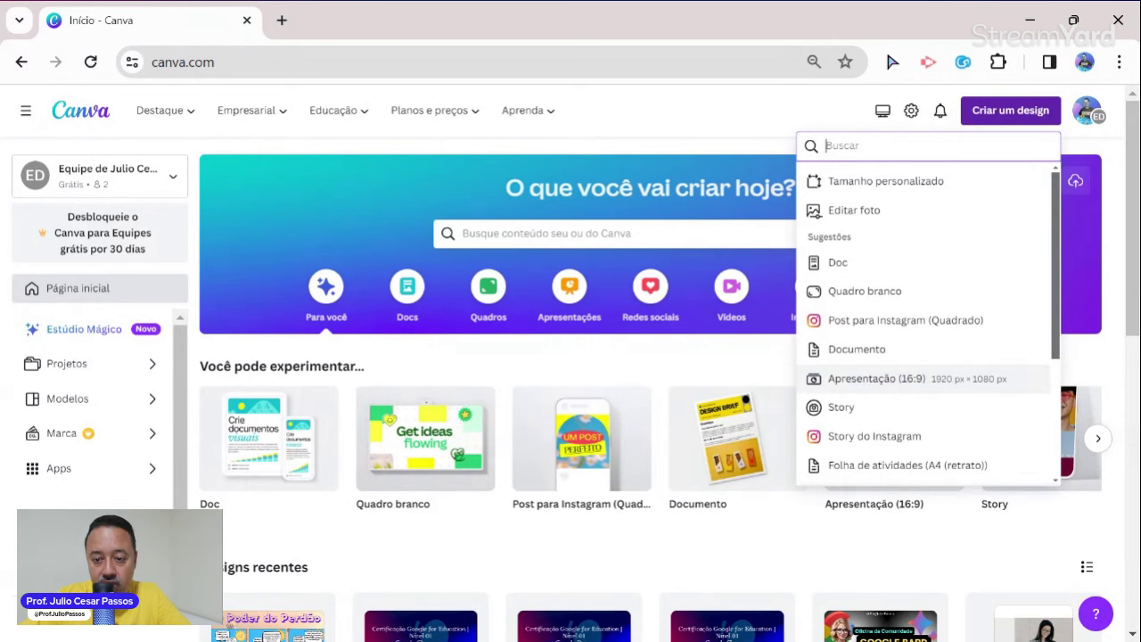
{"action": "left_click", "coordinate": [901, 379]}
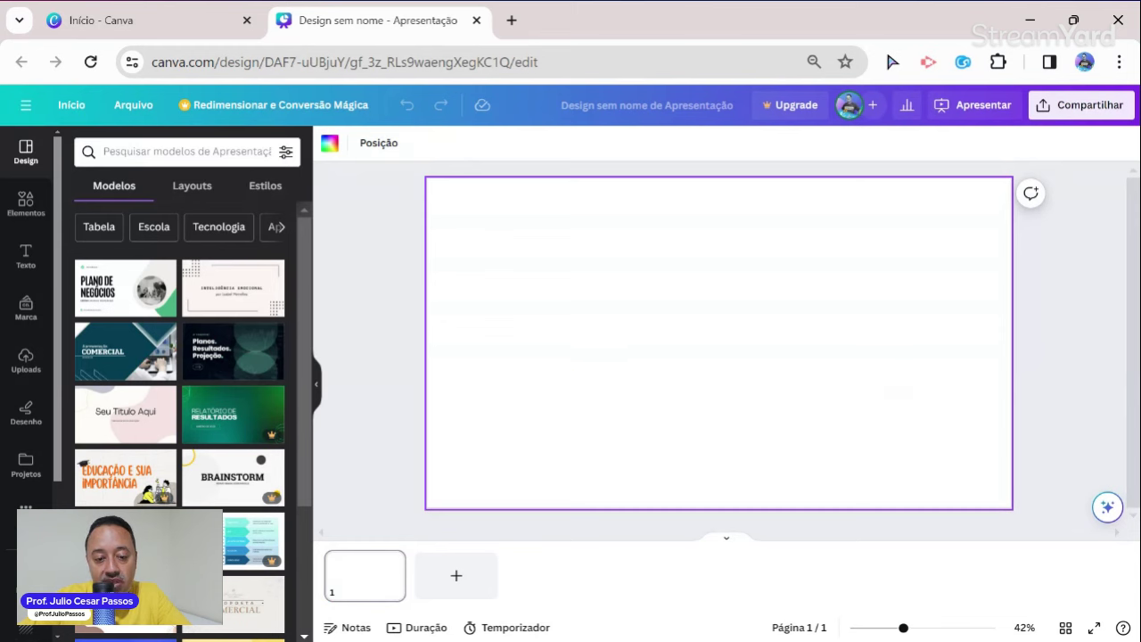
Insert a grey square shape, enlarge it to over half the page height and place it on the page's left part, centred vertically
{"action": "key", "text": "r"}
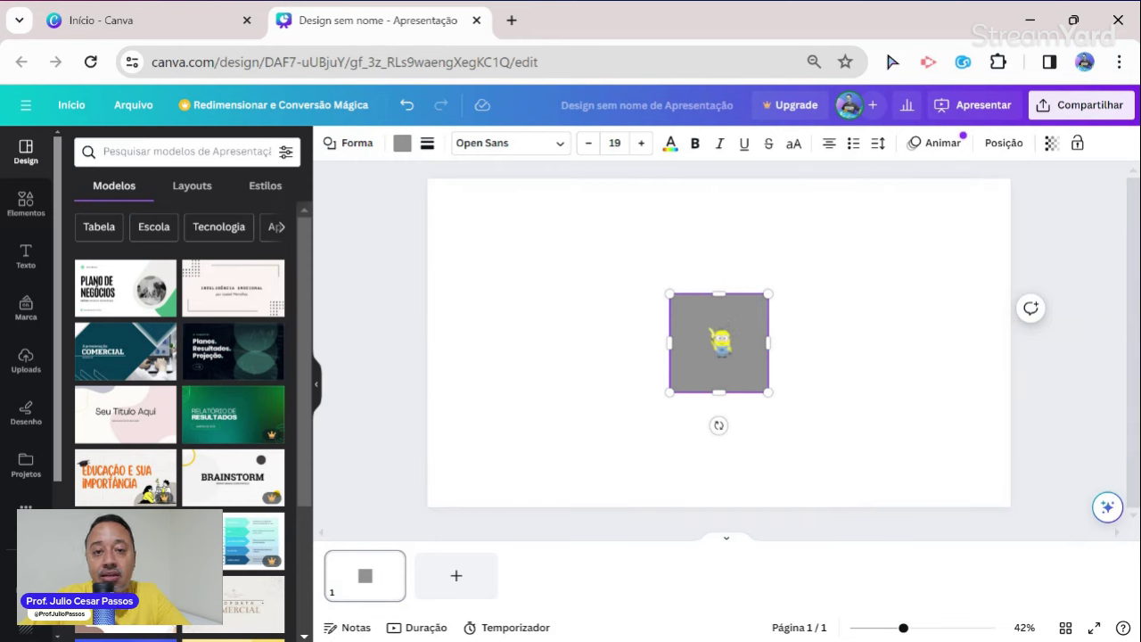
{"action": "left_click", "coordinate": [720, 342]}
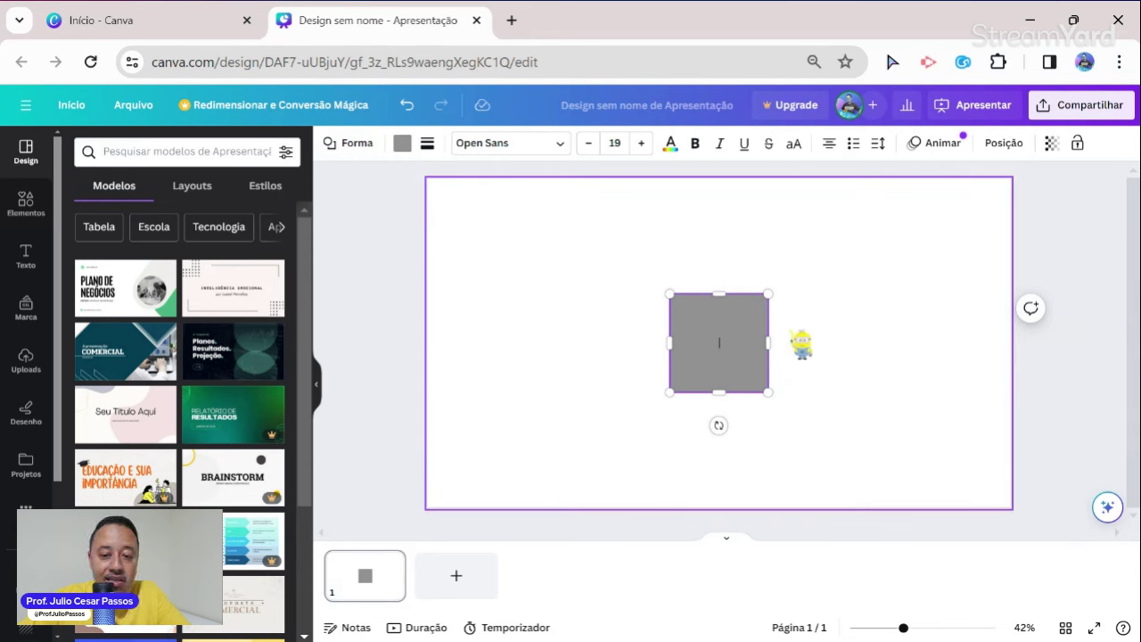
{"action": "left_click", "coordinate": [752, 344]}
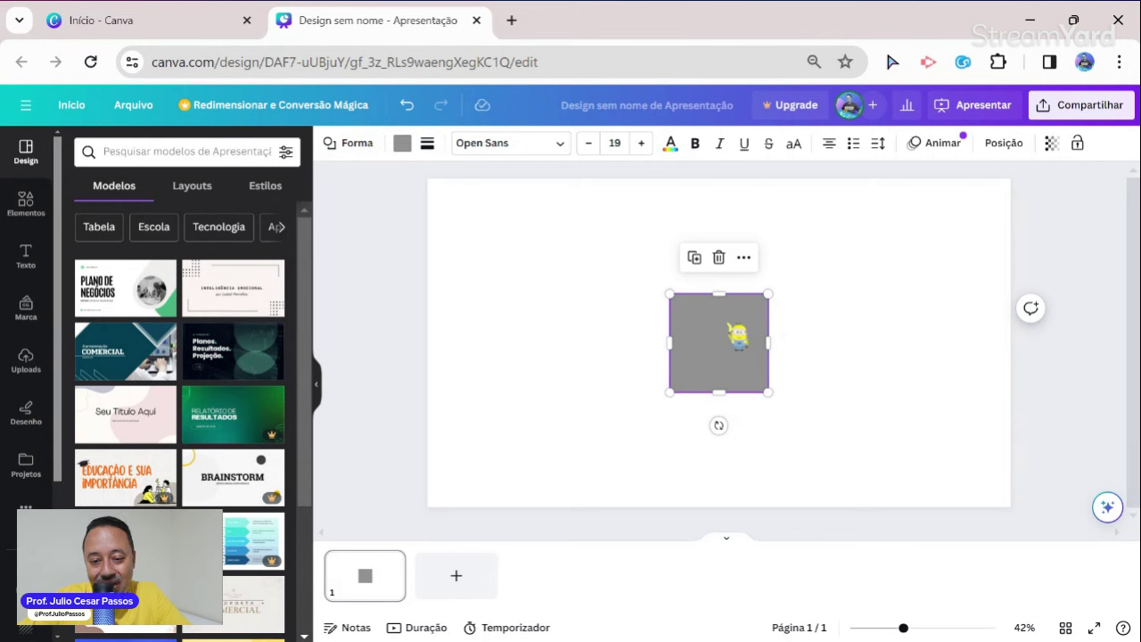
{"action": "left_click_drag", "start_coordinate": [738, 335], "coordinate": [499, 281]}
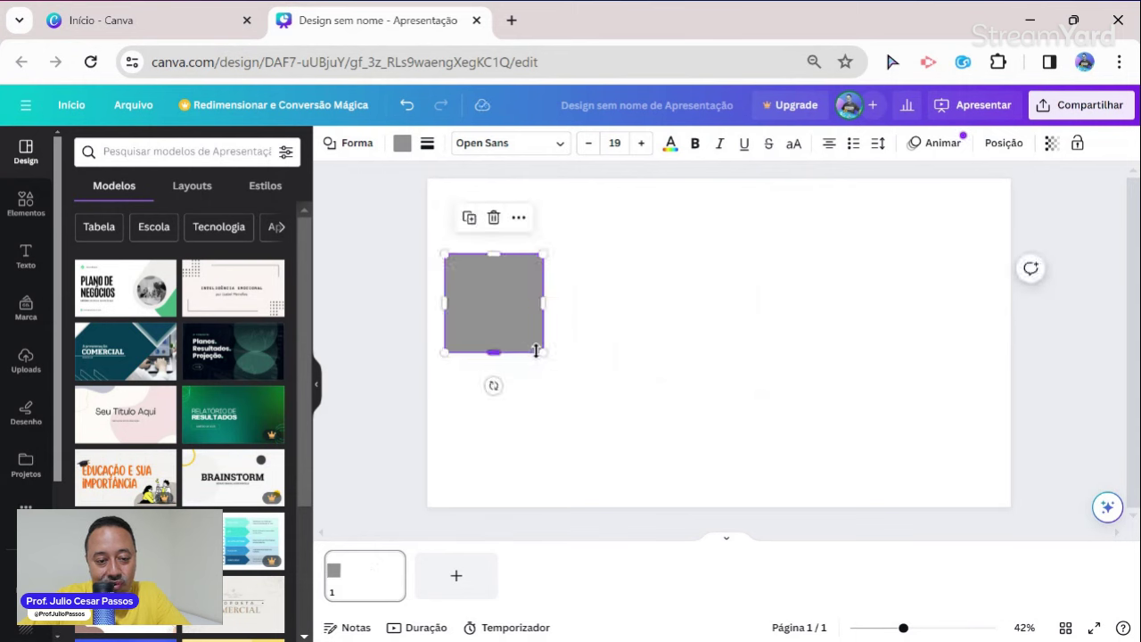
{"action": "left_click_drag", "start_coordinate": [540, 349], "coordinate": [623, 447]}
{"action": "left_click", "coordinate": [713, 426]}
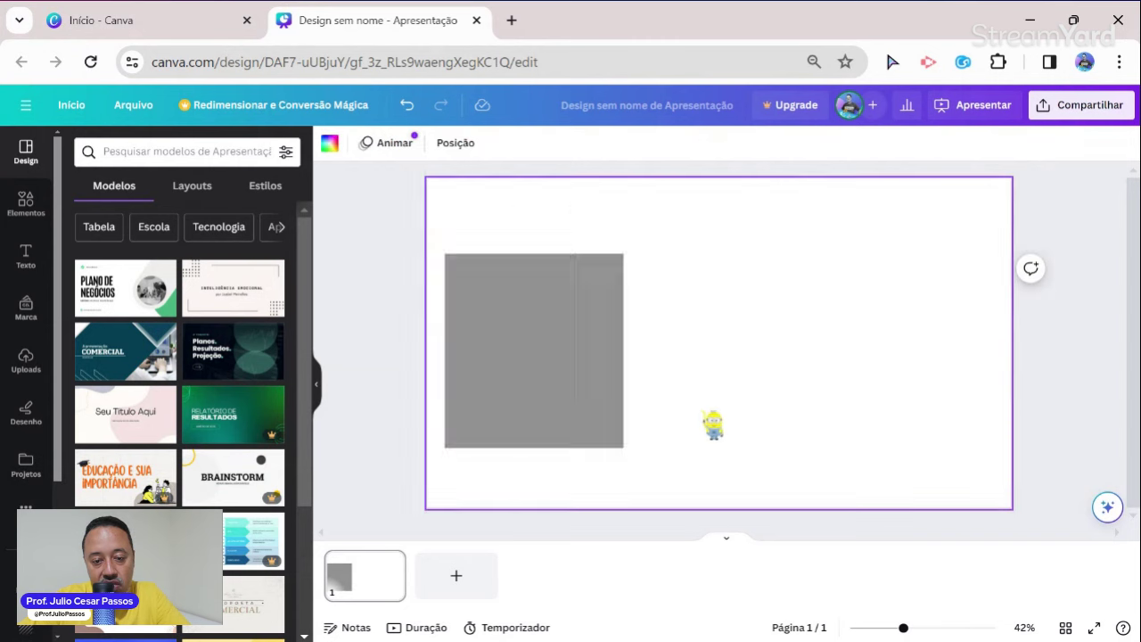
{"action": "left_click", "coordinate": [554, 404]}
{"action": "left_click_drag", "start_coordinate": [555, 403], "coordinate": [506, 344]}
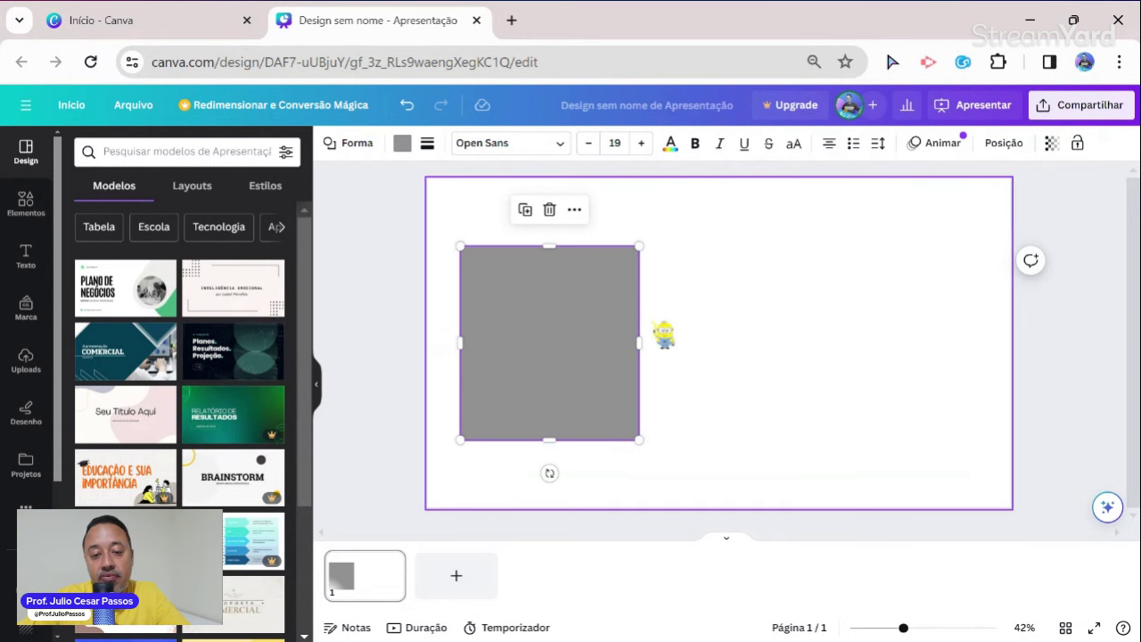
Duplicate the grey rectangle twice and arrange the copies in an evenly spaced row beside the original
{"action": "left_click", "coordinate": [687, 333]}
{"action": "left_click", "coordinate": [585, 342]}
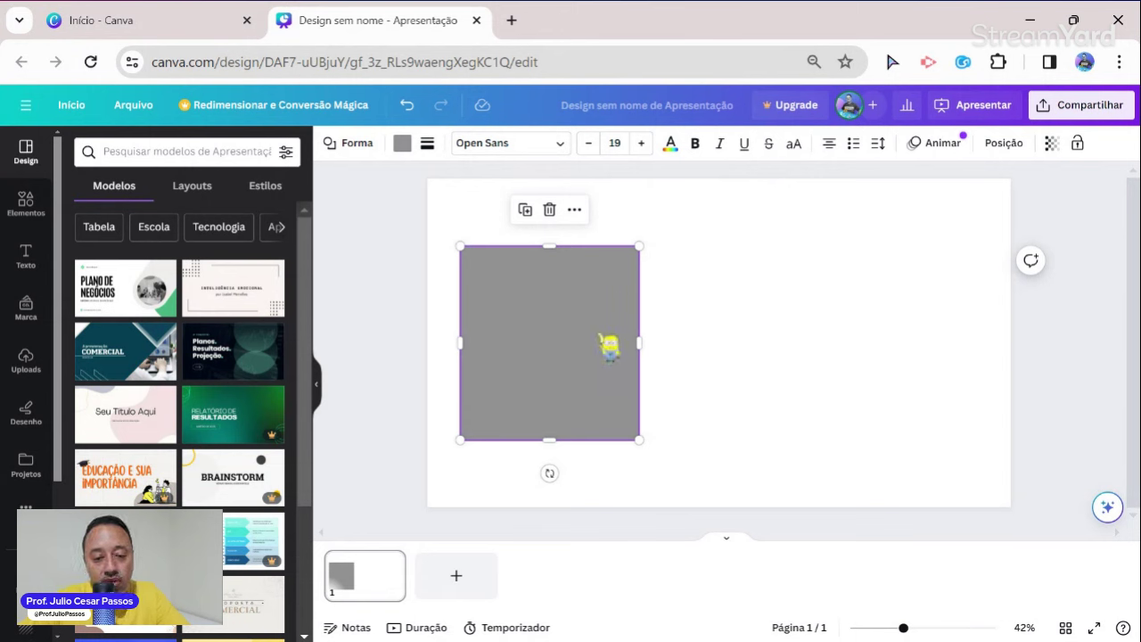
{"action": "left_click_drag", "start_coordinate": [608, 347], "coordinate": [613, 353]}
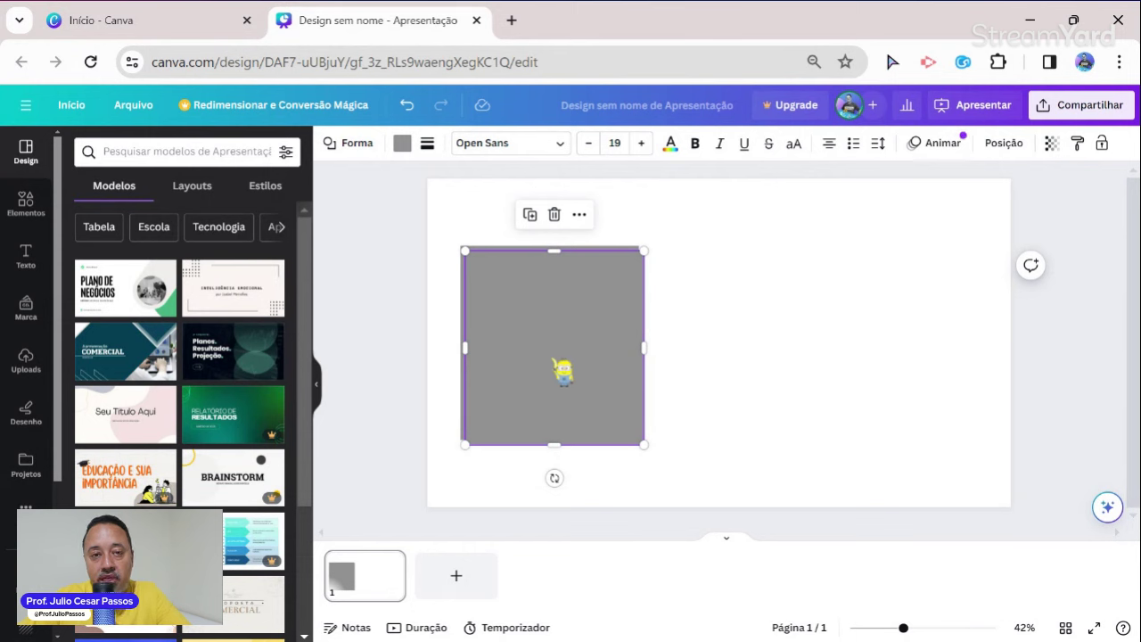
{"action": "left_click_drag", "start_coordinate": [553, 374], "coordinate": [729, 363]}
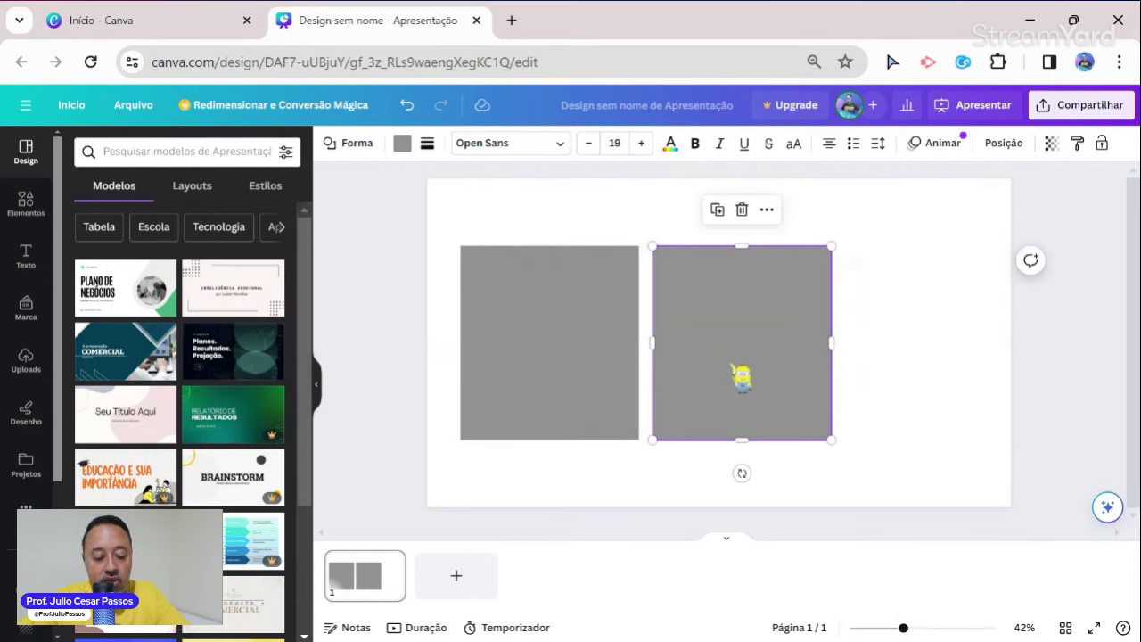
{"action": "key", "text": "ctrl+d"}
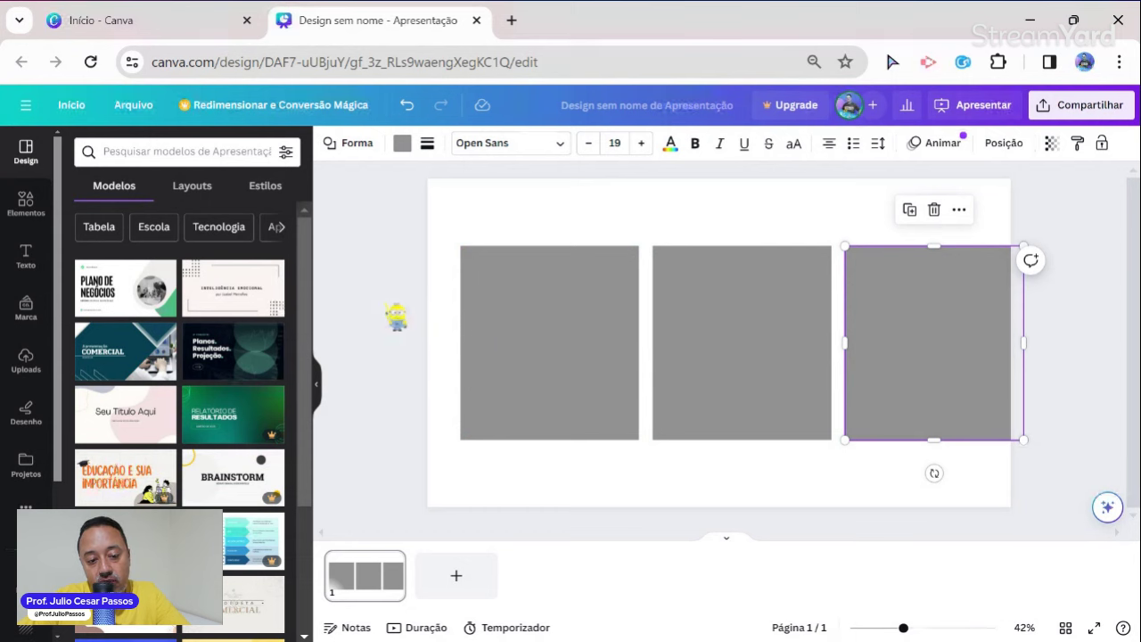
Centre all three rectangles together horizontally and vertically on the page
{"action": "left_click_drag", "start_coordinate": [384, 300], "coordinate": [1061, 400]}
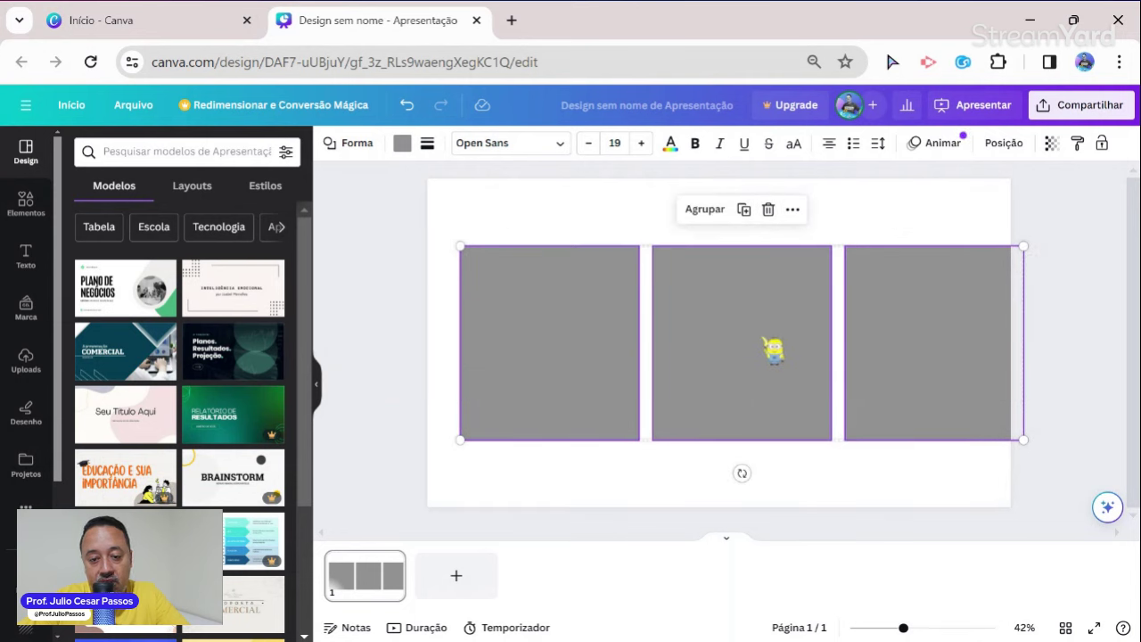
{"action": "left_click_drag", "start_coordinate": [773, 350], "coordinate": [738, 336]}
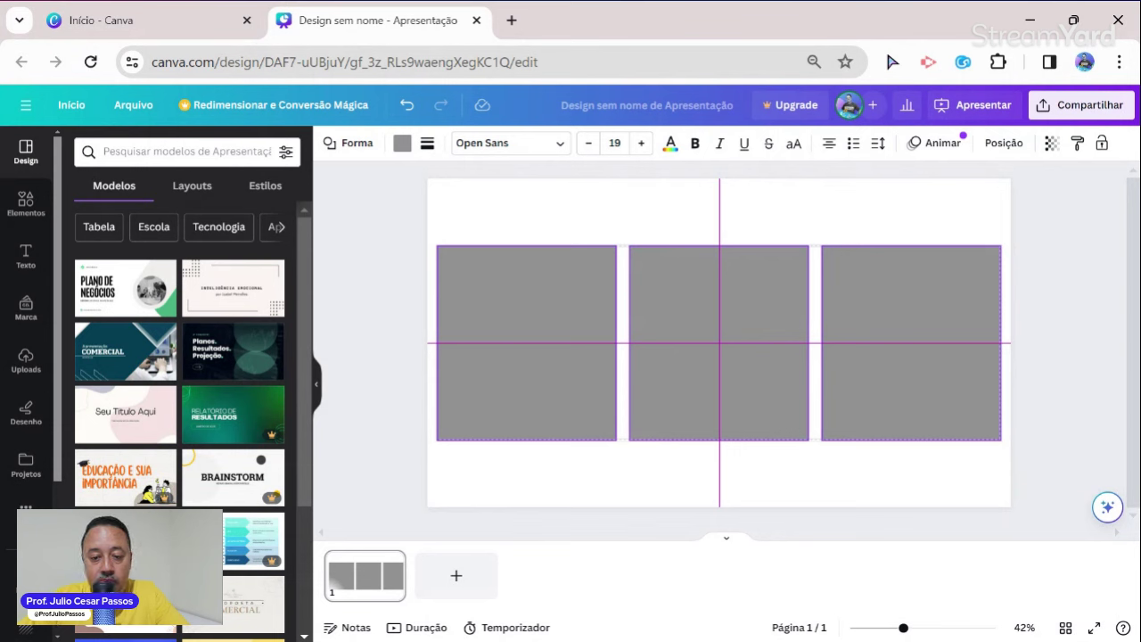
{"action": "left_click_drag", "start_coordinate": [738, 336], "coordinate": [739, 334]}
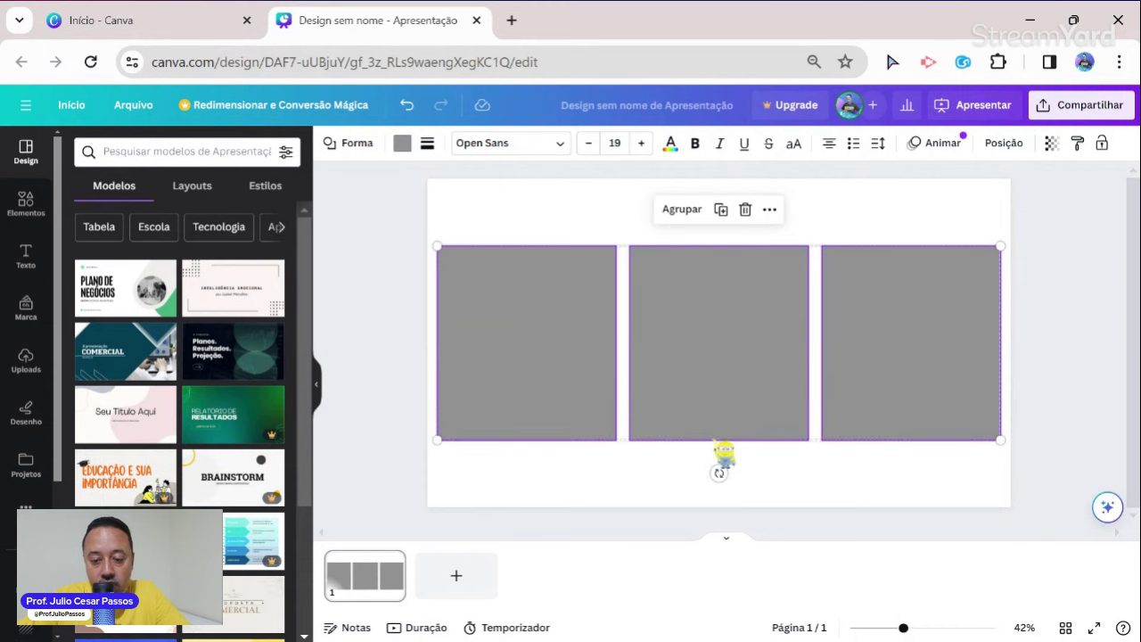
{"action": "left_click", "coordinate": [663, 480]}
{"action": "left_click", "coordinate": [670, 374]}
Extend the bottom edge of each of the three rectangles downward to the same height
{"action": "left_click", "coordinate": [546, 416]}
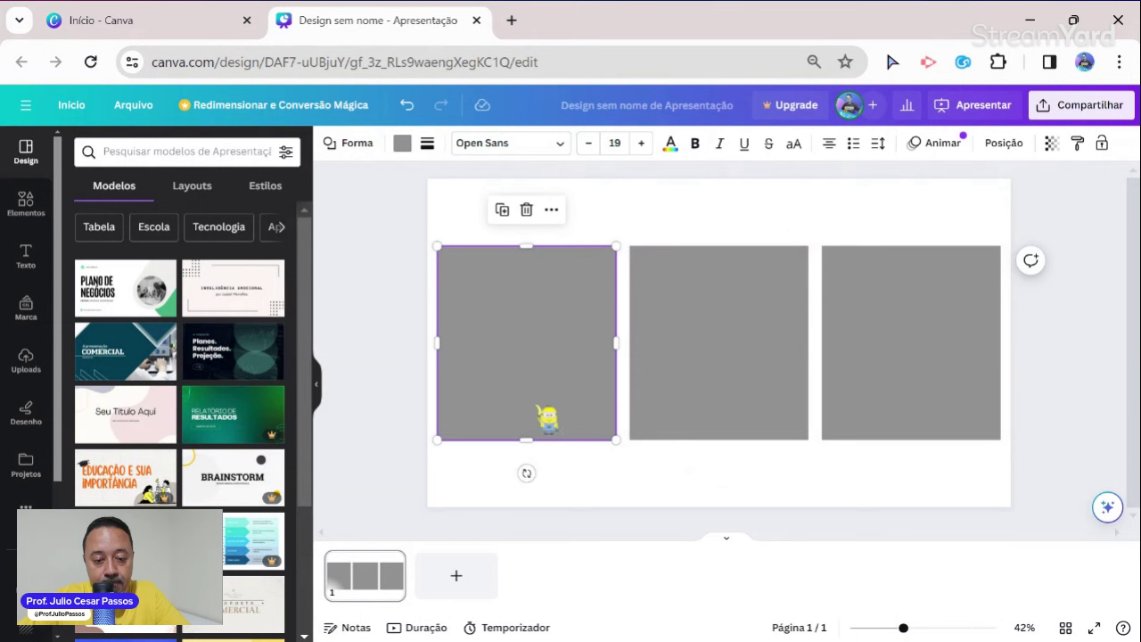
{"action": "left_click_drag", "start_coordinate": [526, 439], "coordinate": [525, 474]}
{"action": "left_click", "coordinate": [747, 419]}
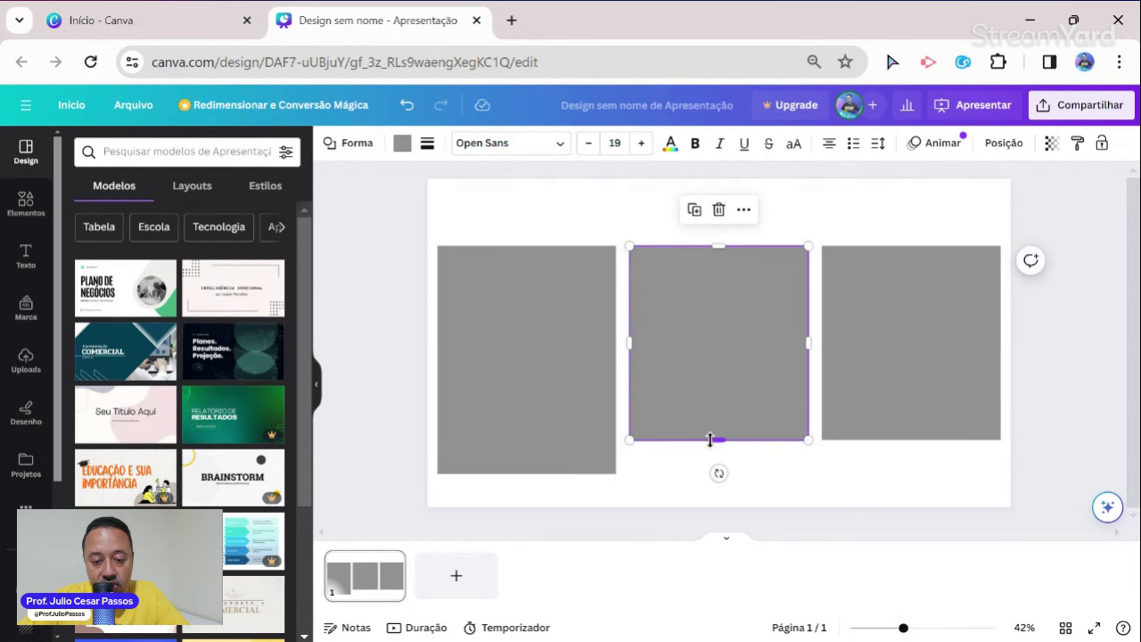
{"action": "left_click_drag", "start_coordinate": [711, 440], "coordinate": [711, 474]}
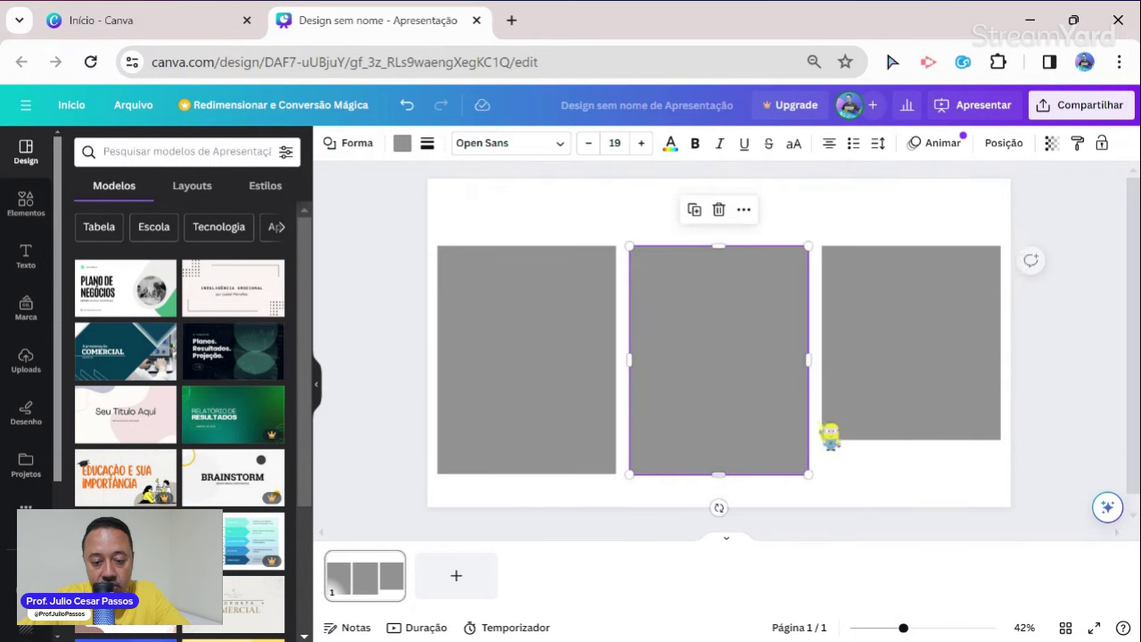
{"action": "left_click", "coordinate": [830, 435]}
{"action": "left_click_drag", "start_coordinate": [909, 441], "coordinate": [904, 474]}
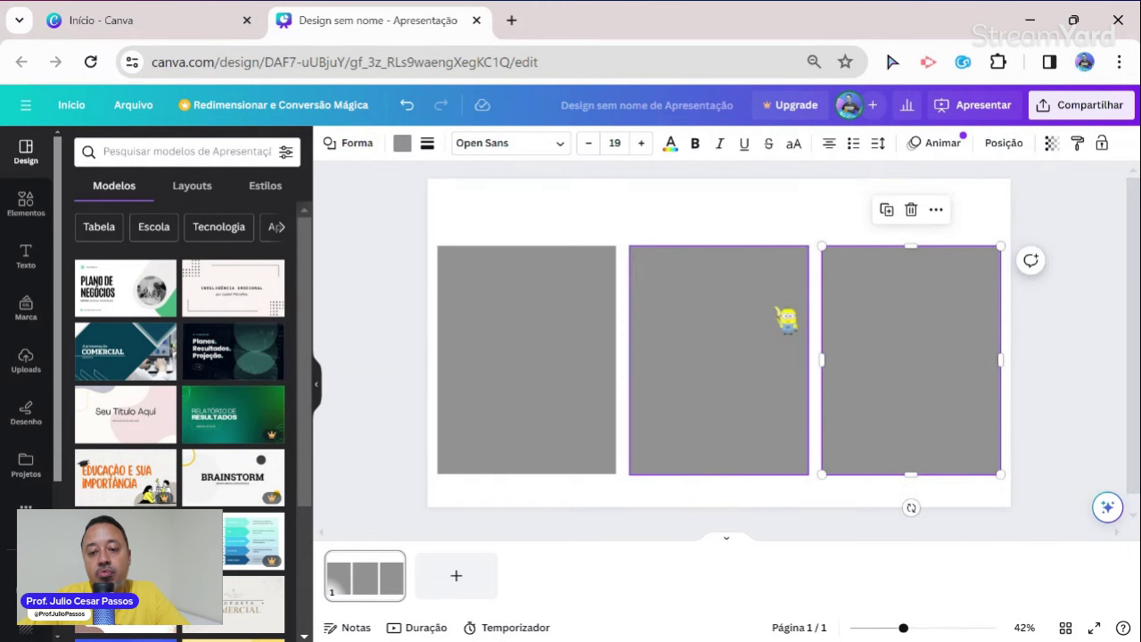
Move the three rectangles slightly down together, keeping them centred horizontally, and group them
{"action": "left_click_drag", "start_coordinate": [359, 306], "coordinate": [991, 452]}
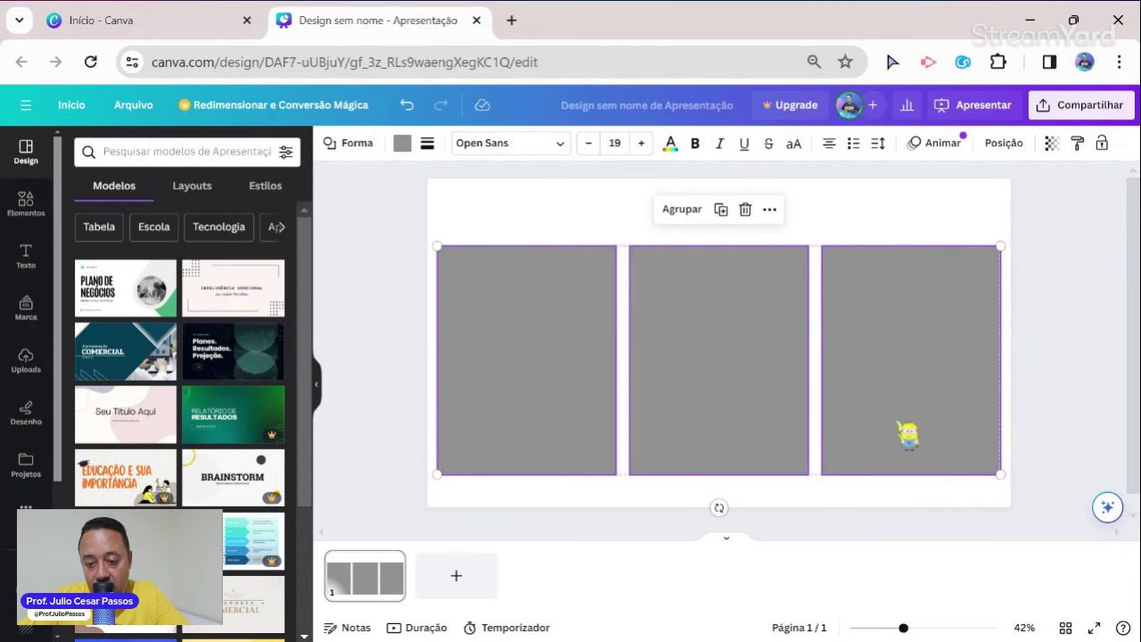
{"action": "left_click_drag", "start_coordinate": [906, 424], "coordinate": [893, 432]}
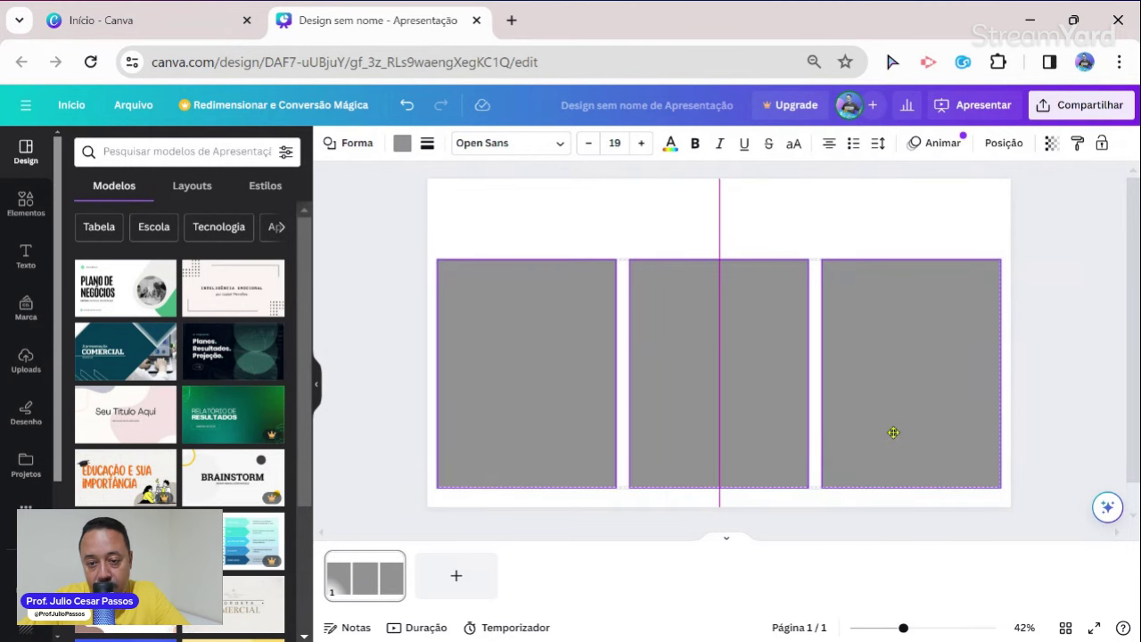
{"action": "left_click_drag", "start_coordinate": [893, 432], "coordinate": [891, 429]}
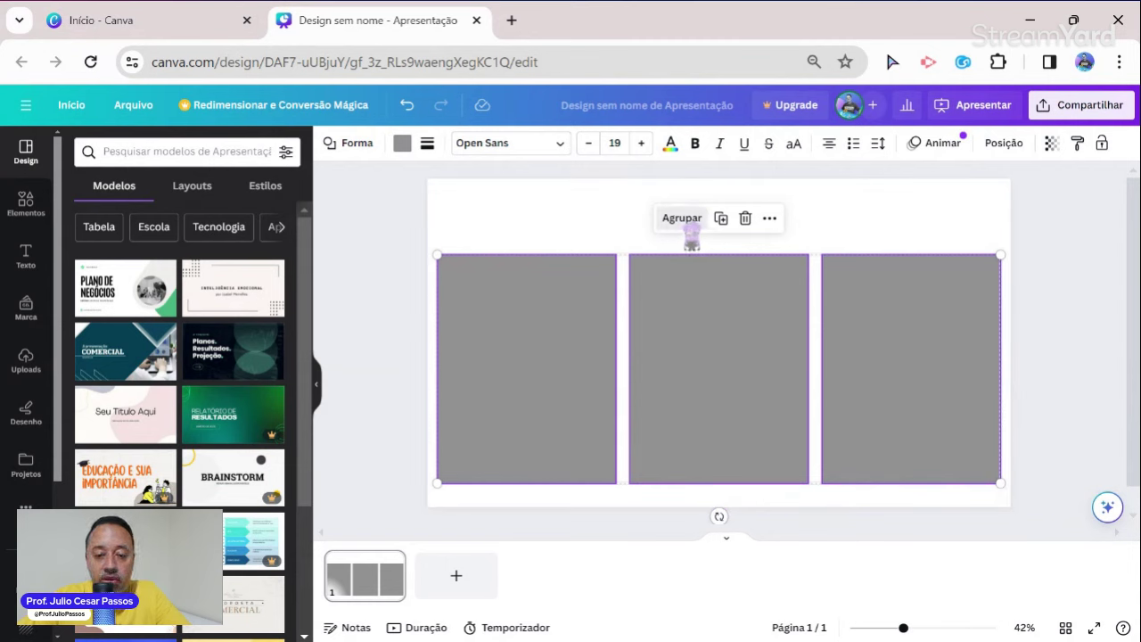
{"action": "left_click", "coordinate": [686, 224]}
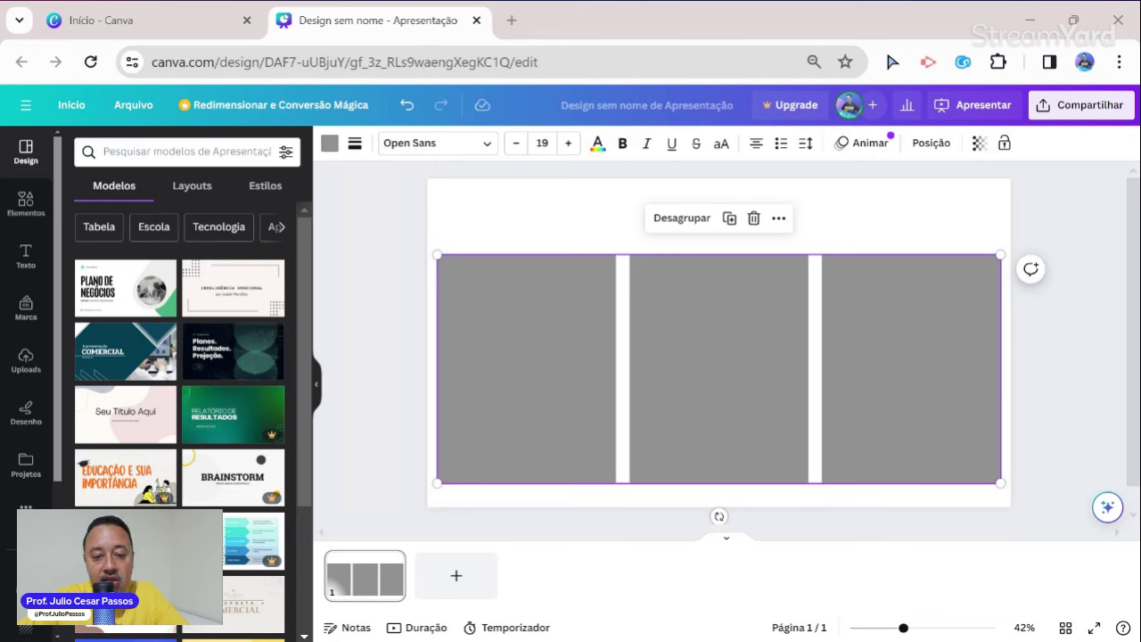
{"action": "left_click", "coordinate": [547, 247]}
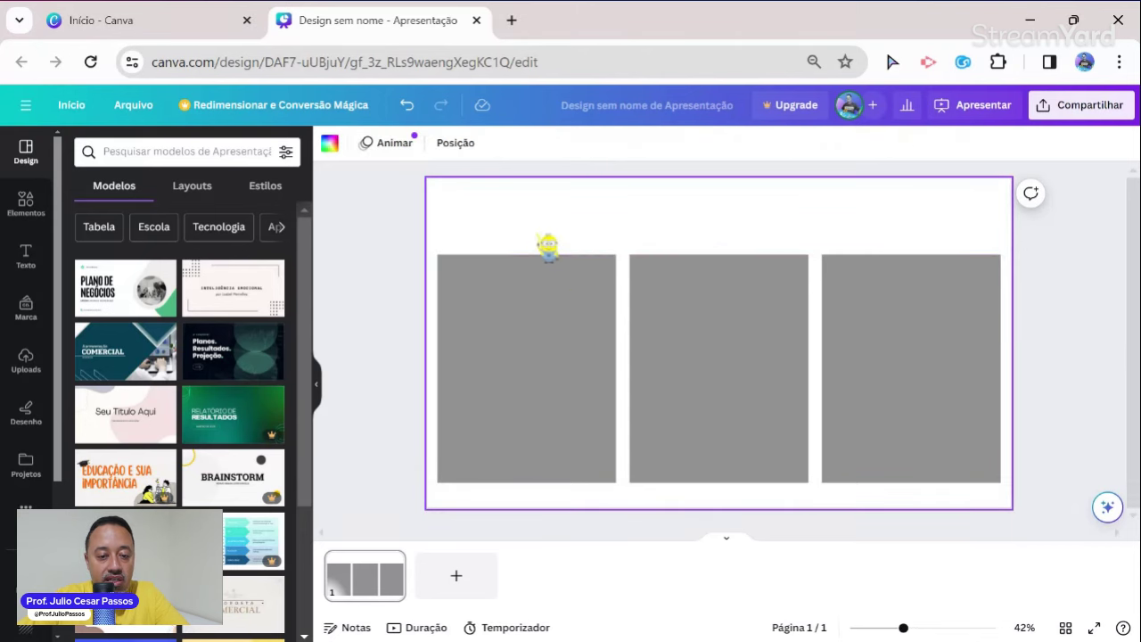
Browse the text styles and font combinations, search the fonts for "cartoon", and clear the search
{"action": "left_click", "coordinate": [26, 259]}
{"action": "scroll", "coordinate": [185, 445], "scroll_direction": "down", "scroll_amount": 1}
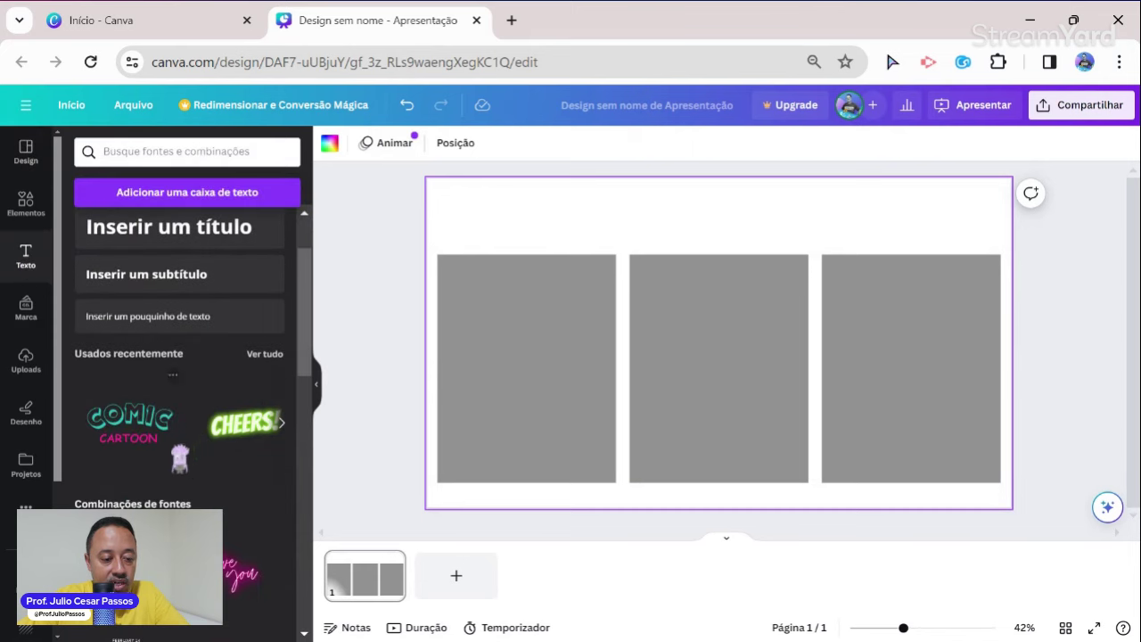
{"action": "scroll", "coordinate": [184, 401], "scroll_direction": "down", "scroll_amount": 1}
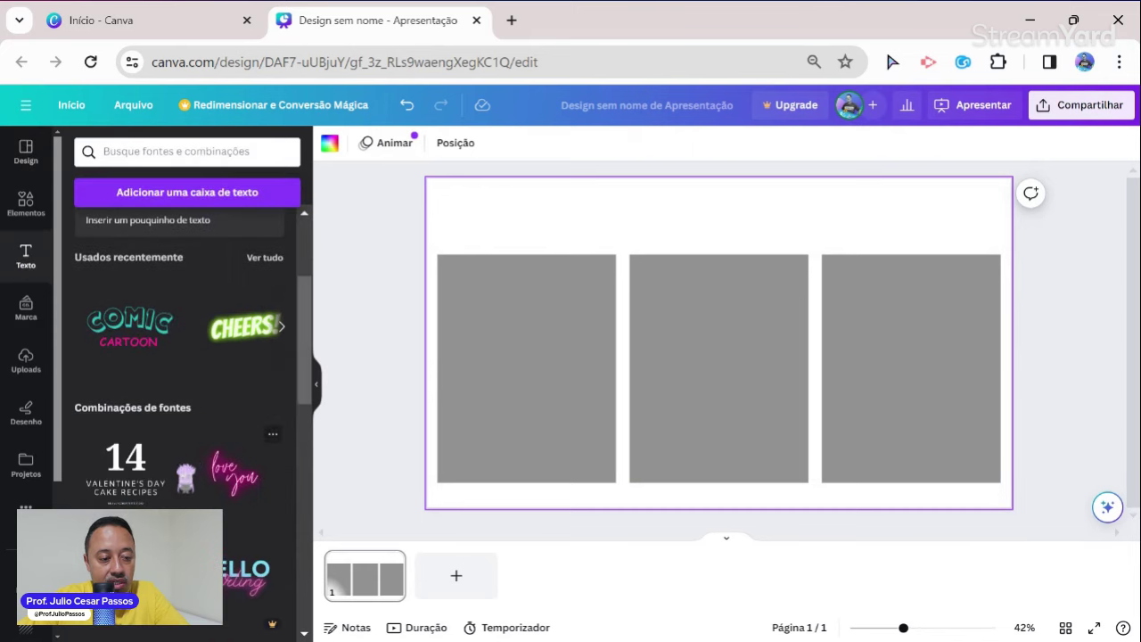
{"action": "scroll", "coordinate": [178, 446], "scroll_direction": "up", "scroll_amount": 1}
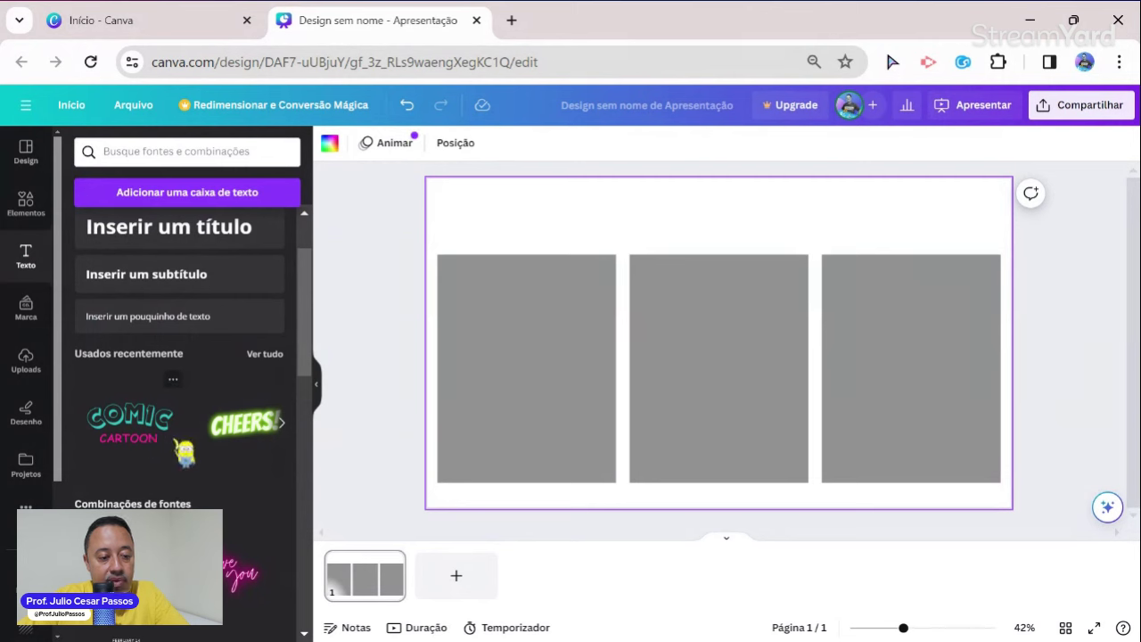
{"action": "scroll", "coordinate": [185, 428], "scroll_direction": "down", "scroll_amount": 1}
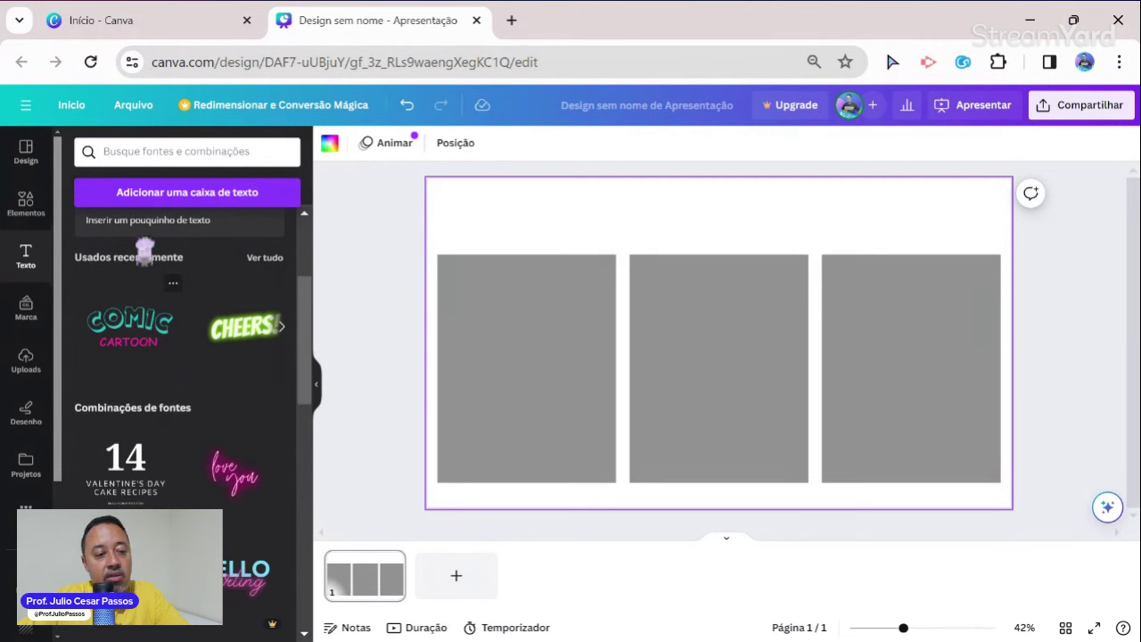
{"action": "left_click", "coordinate": [133, 153]}
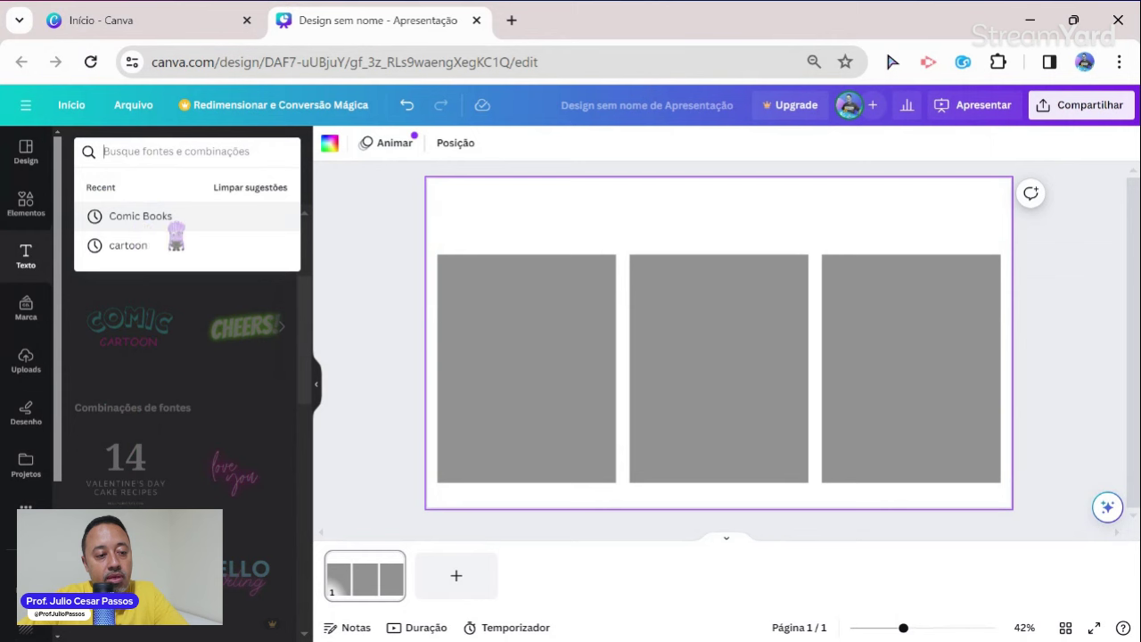
{"action": "left_click", "coordinate": [134, 248]}
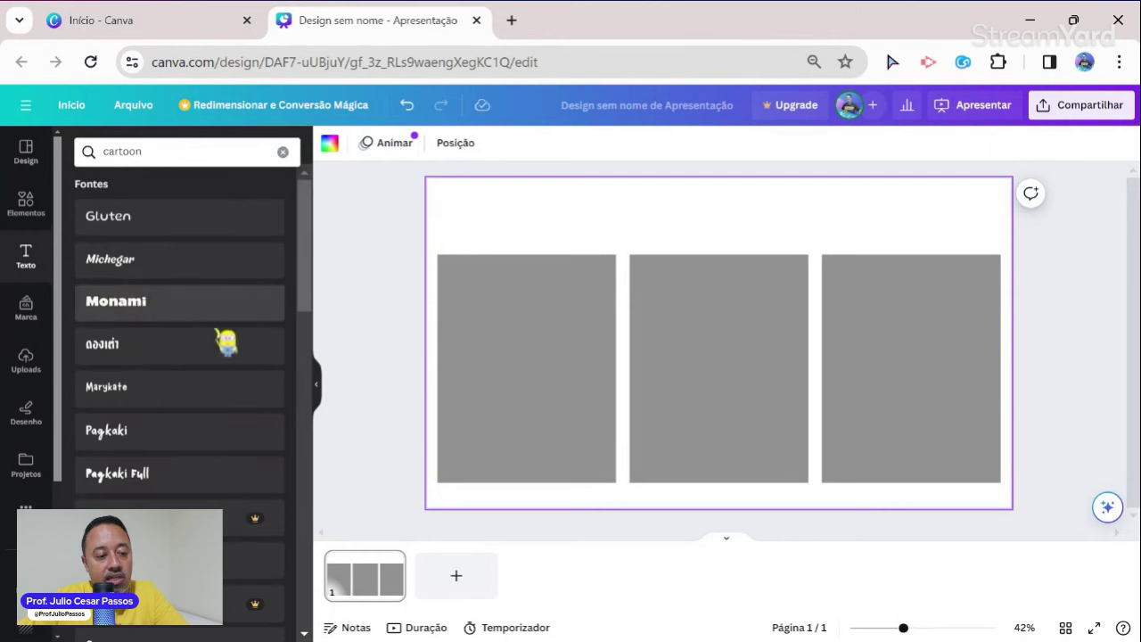
{"action": "scroll", "coordinate": [228, 342], "scroll_direction": "down", "scroll_amount": 15}
{"action": "scroll", "coordinate": [228, 386], "scroll_direction": "up", "scroll_amount": 15}
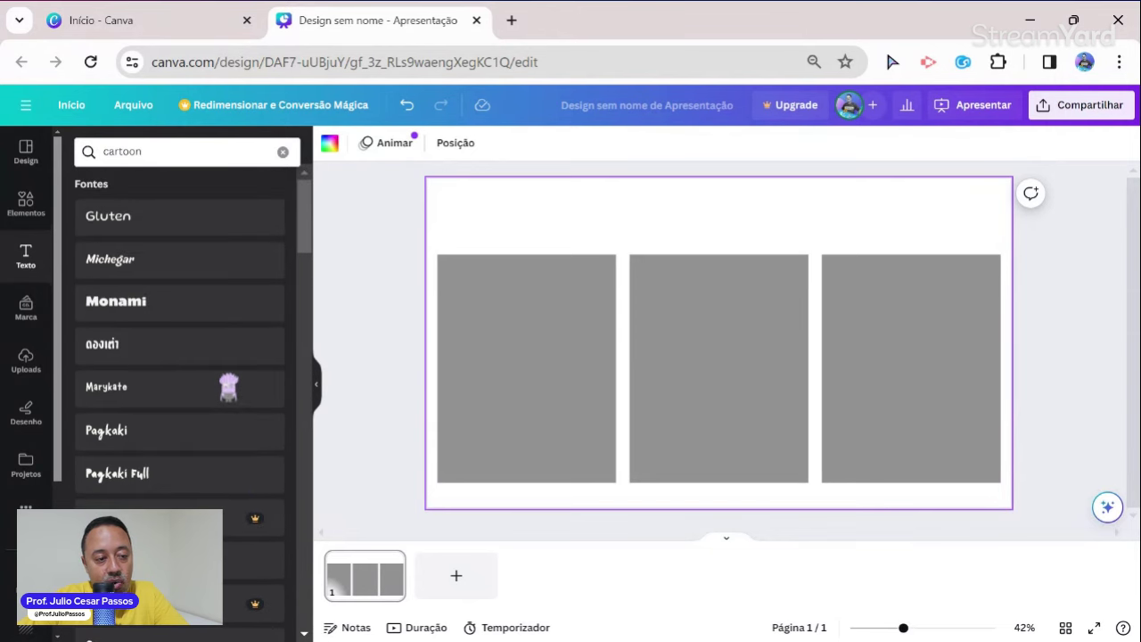
{"action": "left_click", "coordinate": [282, 152]}
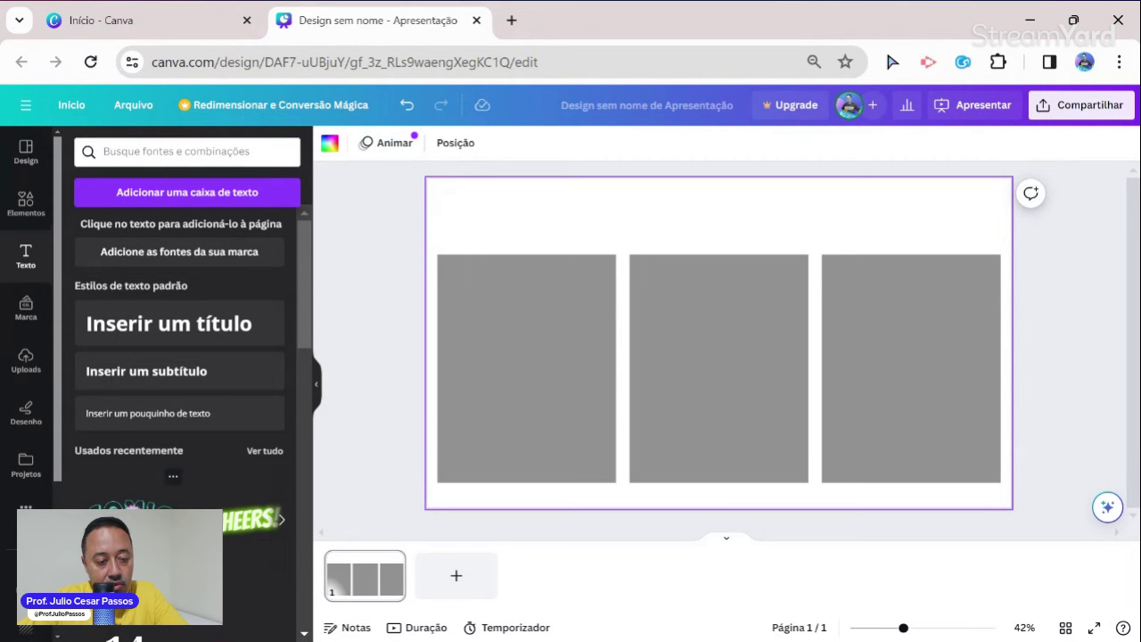
Add the recently used COMIC CARTOON text combination above the panels and widen its text group to span the full row of rectangles
{"action": "left_click_drag", "start_coordinate": [499, 446], "coordinate": [604, 420]}
{"action": "left_click_drag", "start_coordinate": [731, 355], "coordinate": [578, 241]}
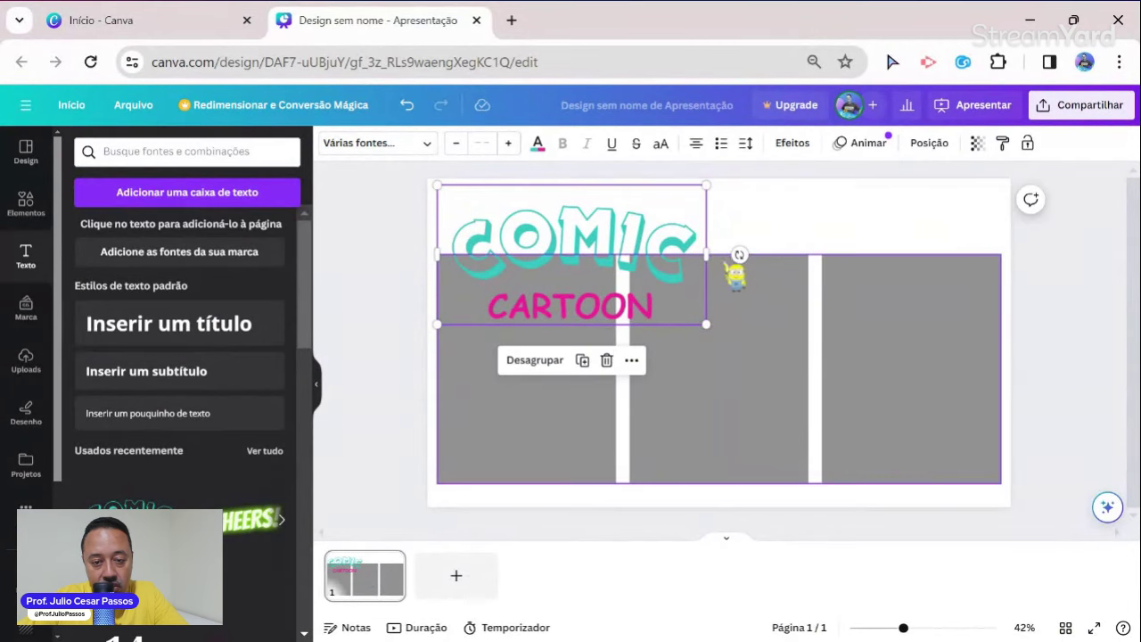
{"action": "left_click_drag", "start_coordinate": [706, 252], "coordinate": [1000, 253]}
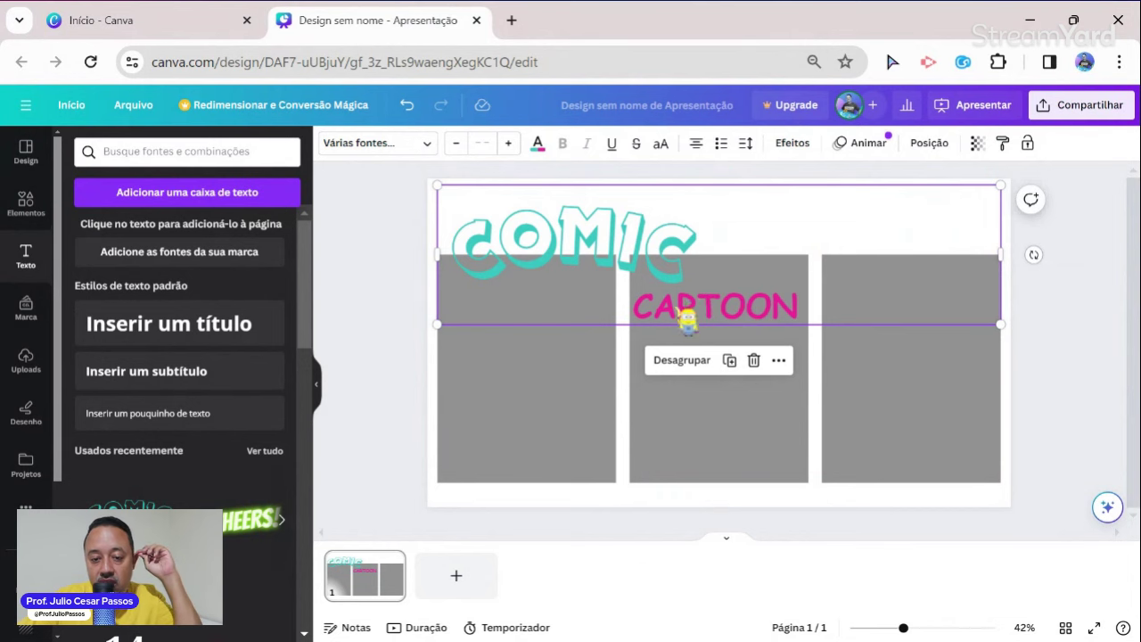
Delete the CARTOON text from the title group above the panels
{"action": "left_click", "coordinate": [628, 267]}
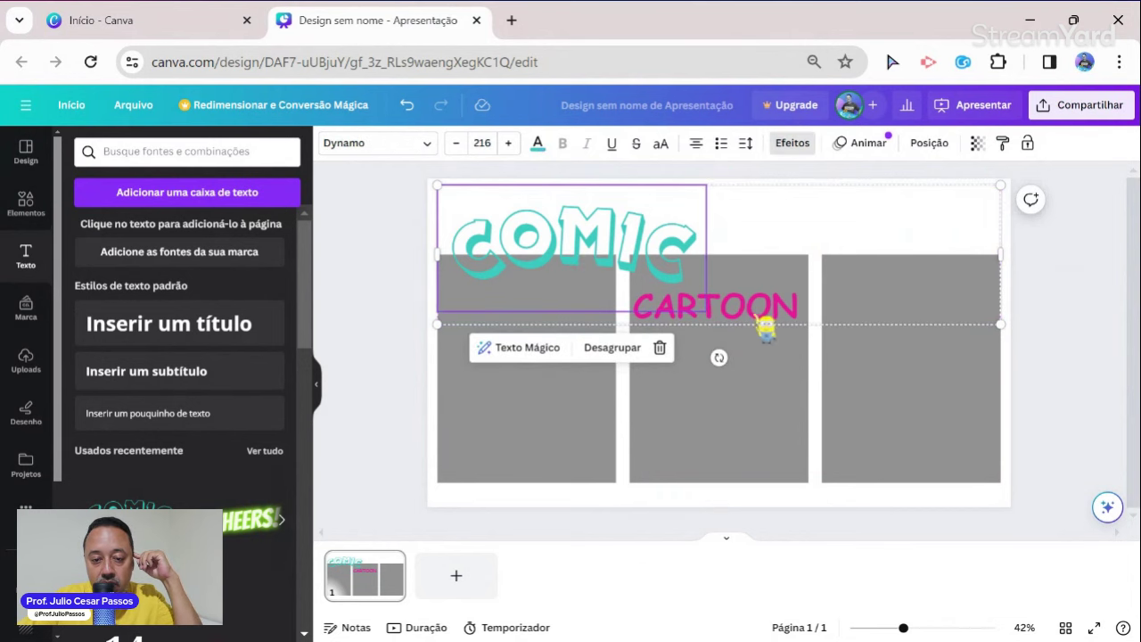
{"action": "left_click", "coordinate": [764, 325]}
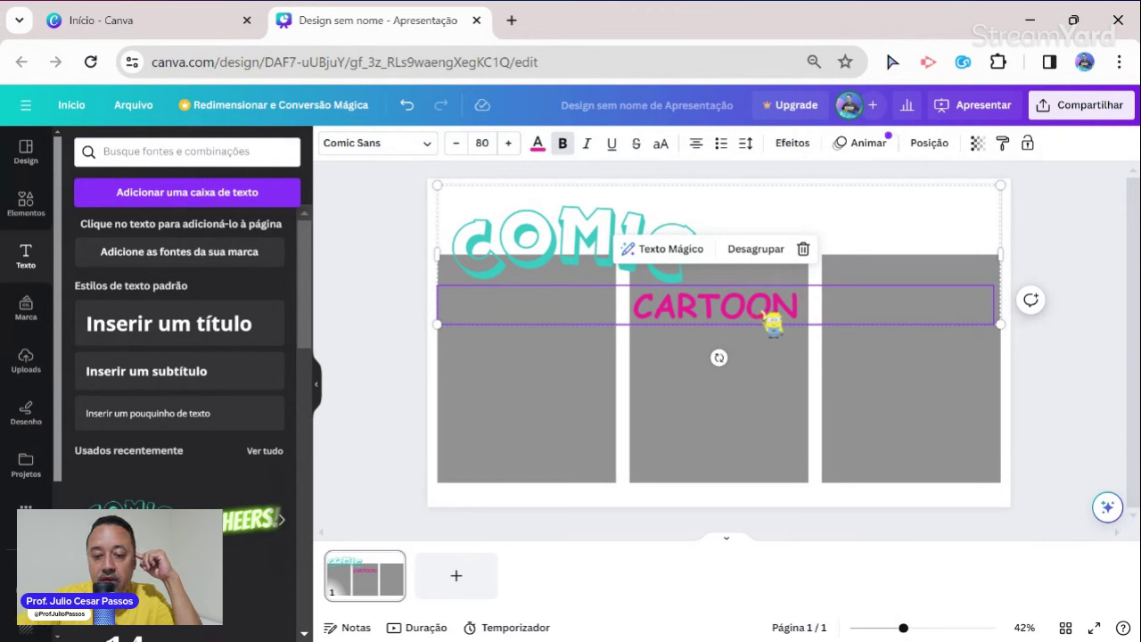
{"action": "key", "text": "Delete"}
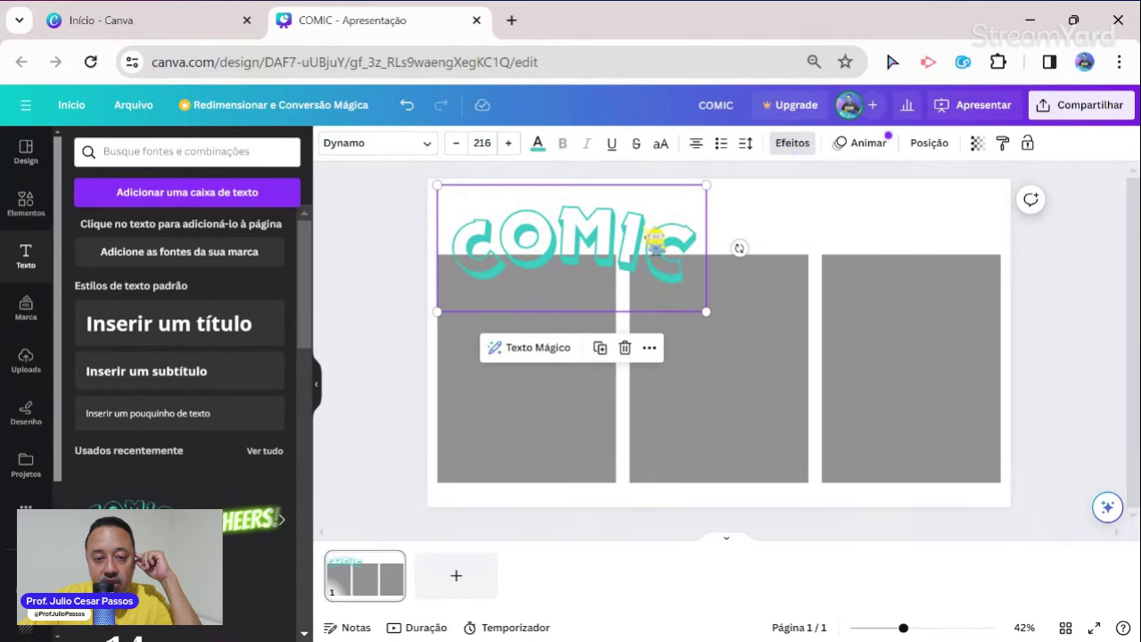
Remove the curved shape effect from the COMIC title and resize its text box to span the row of panels, just above them
{"action": "left_click", "coordinate": [794, 145]}
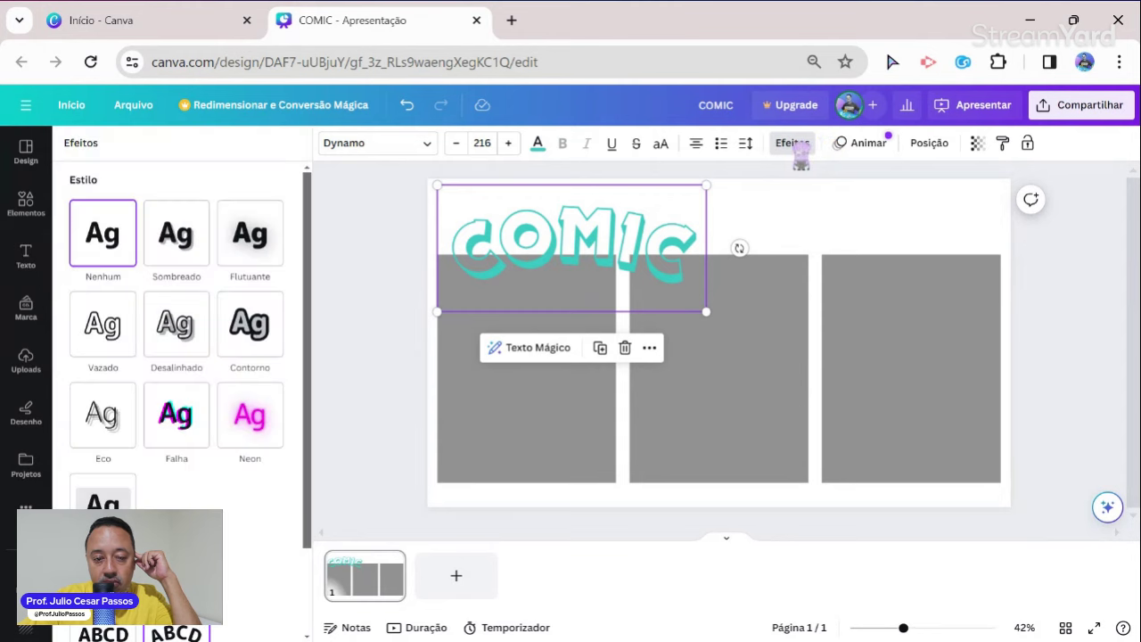
{"action": "scroll", "coordinate": [232, 486], "scroll_direction": "down", "scroll_amount": 2}
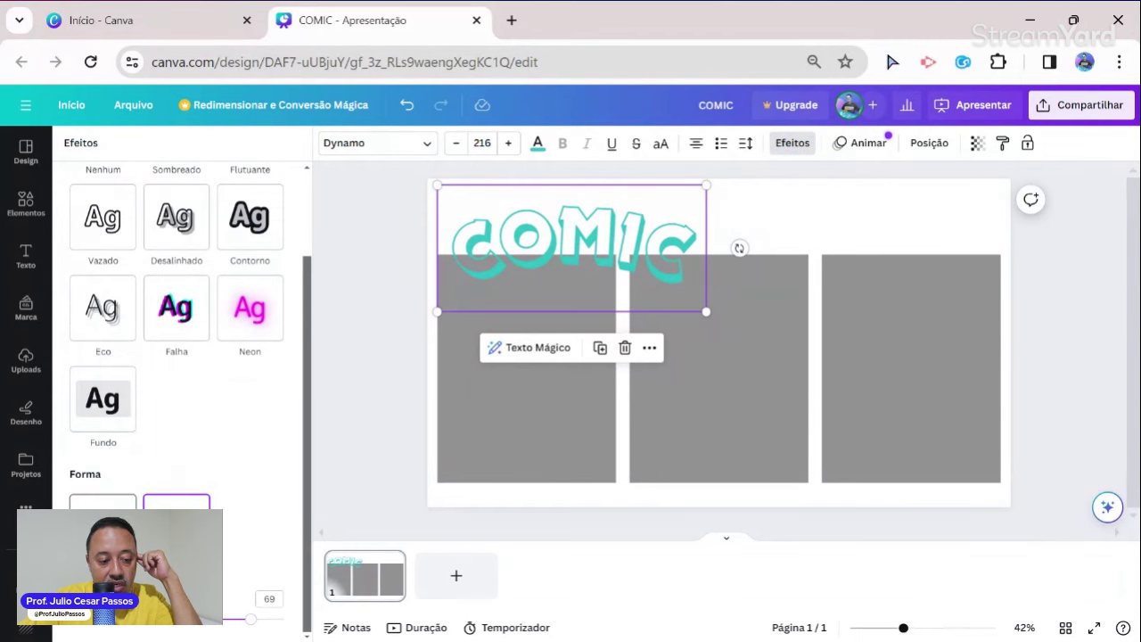
{"action": "left_click", "coordinate": [102, 524]}
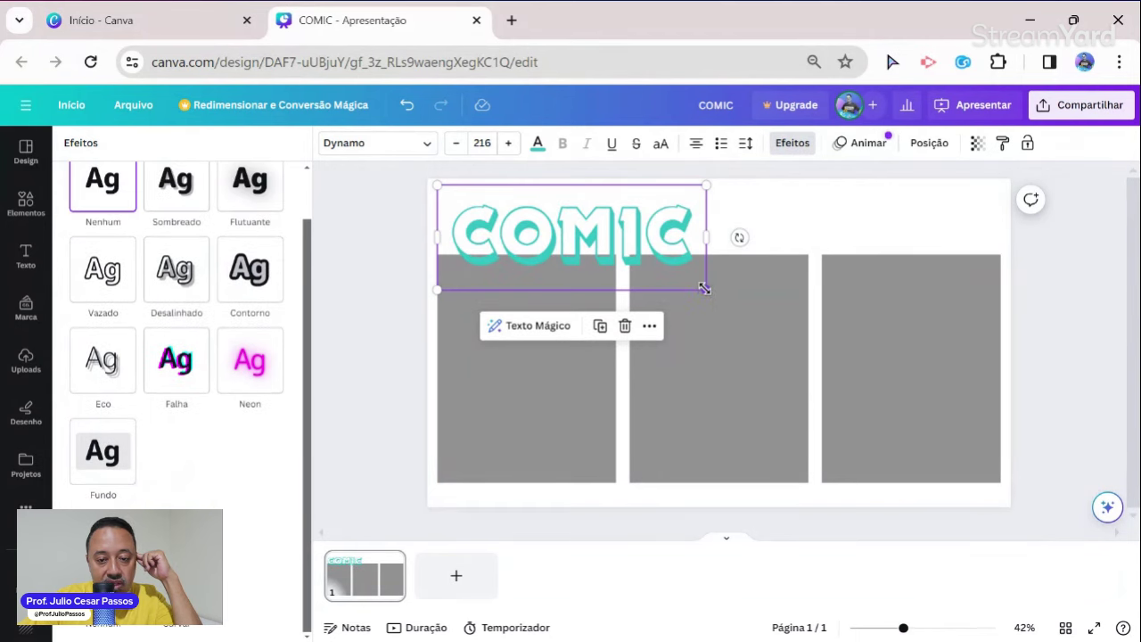
{"action": "left_click_drag", "start_coordinate": [704, 288], "coordinate": [1000, 229]}
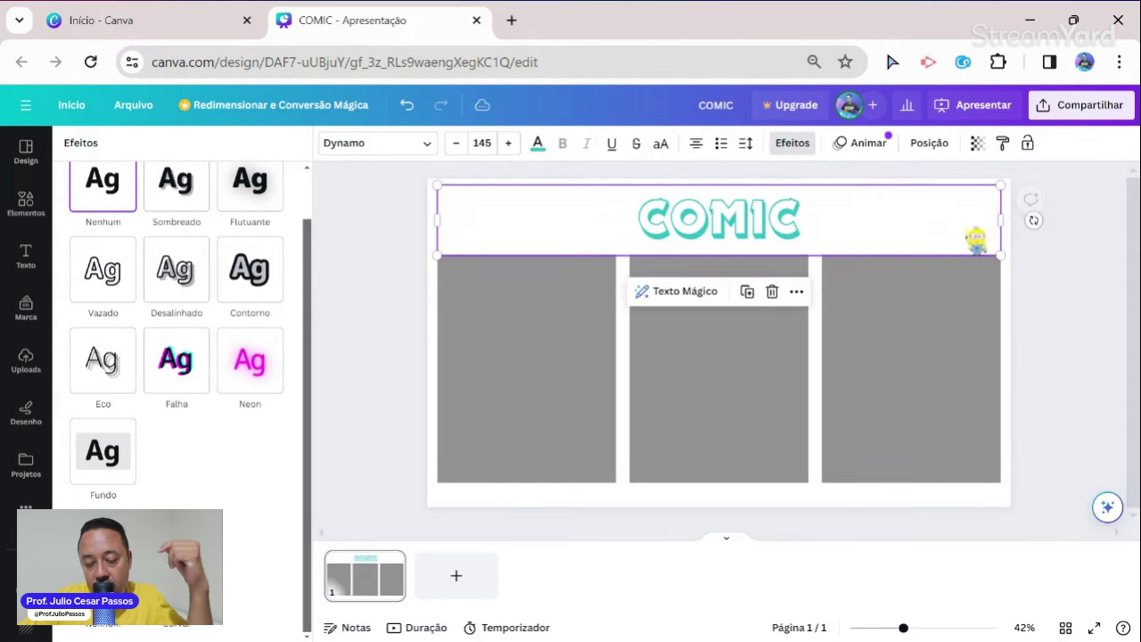
Replace the title text COMIC with "Reciclagem Legal"
{"action": "double_click", "coordinate": [720, 236]}
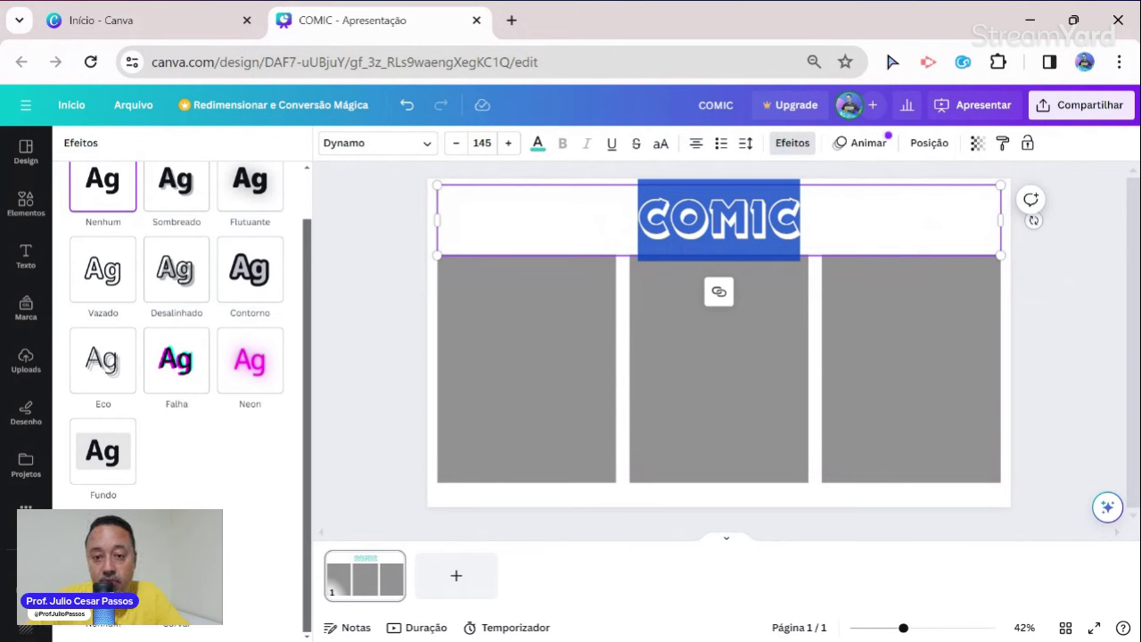
{"action": "type", "text": "re"}
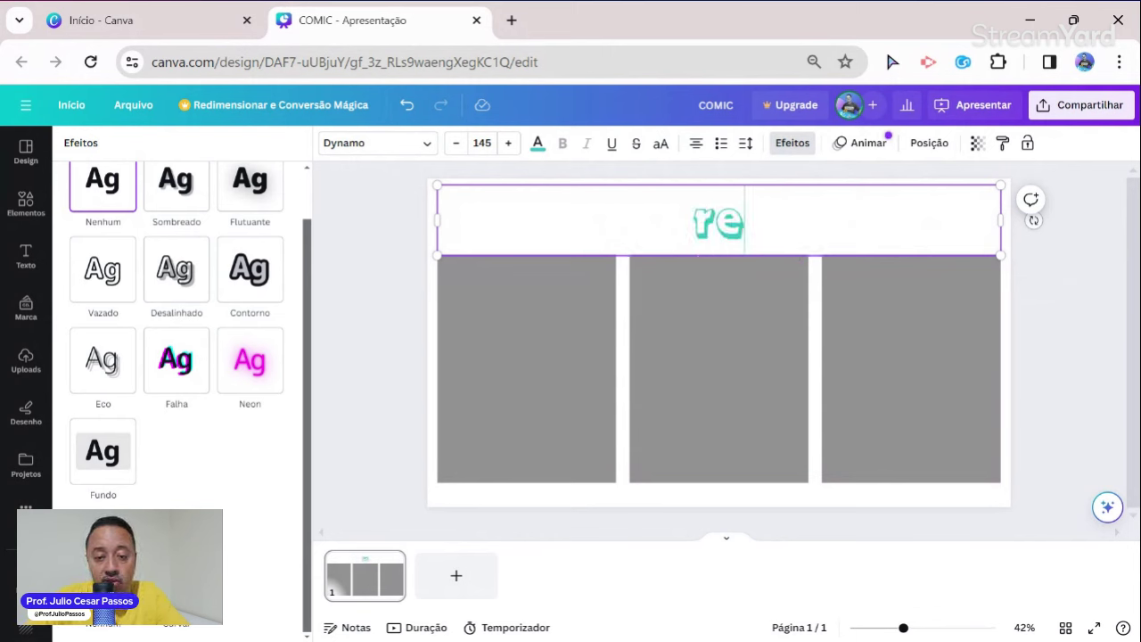
{"action": "key", "text": "BackSpace"}
{"action": "key", "text": "BackSpace"}
{"action": "type", "text": "Reci"}
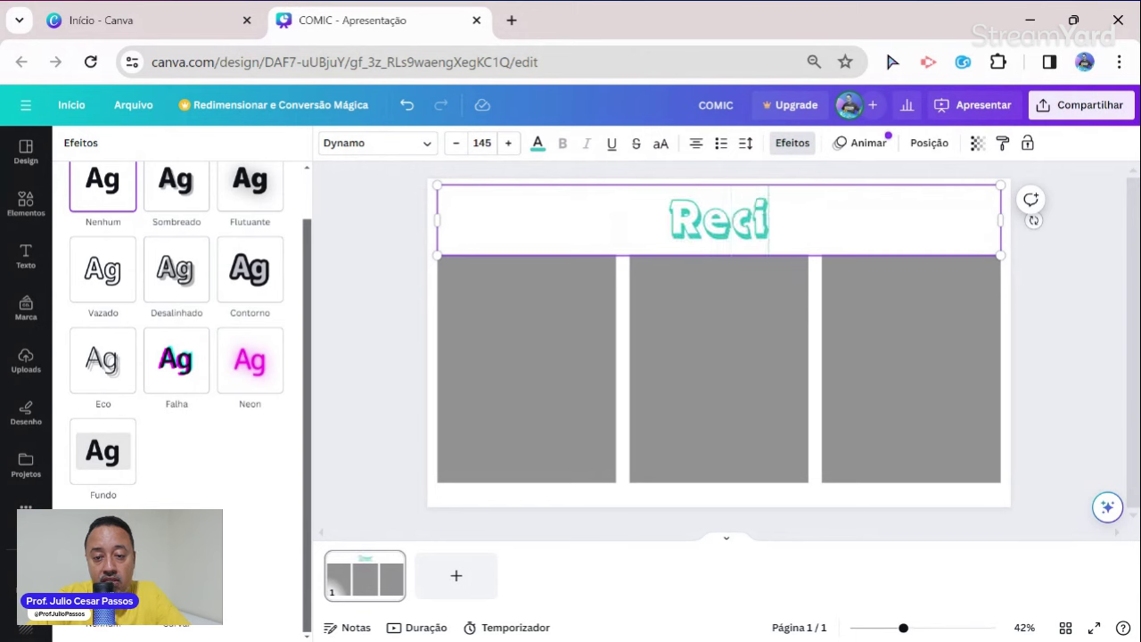
{"action": "type", "text": "clagem"}
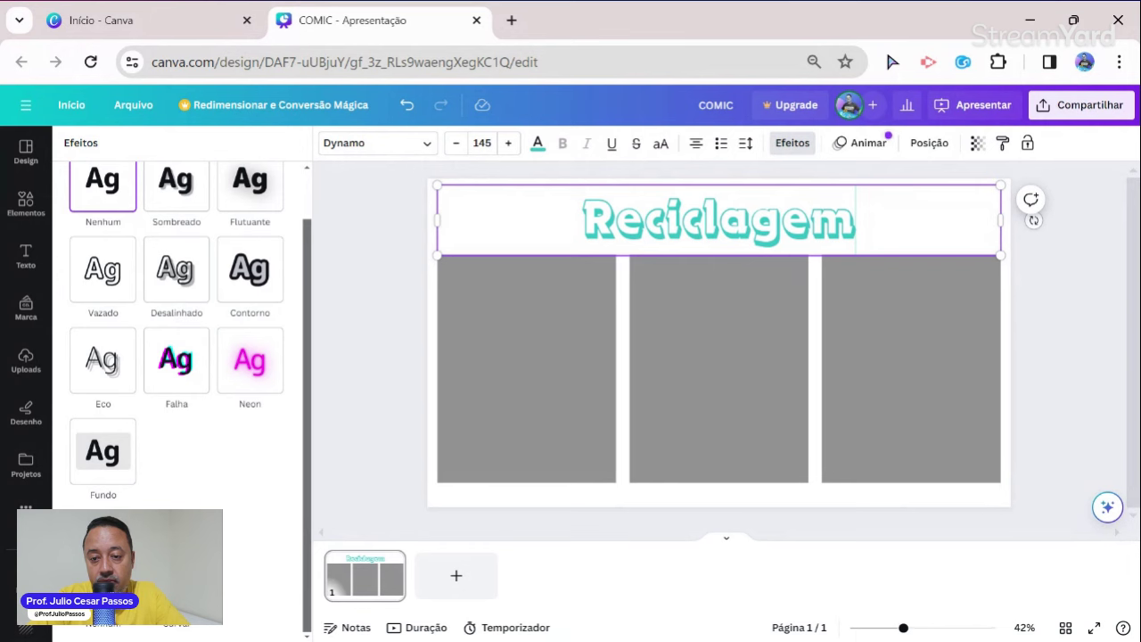
{"action": "type", "text": " Legal"}
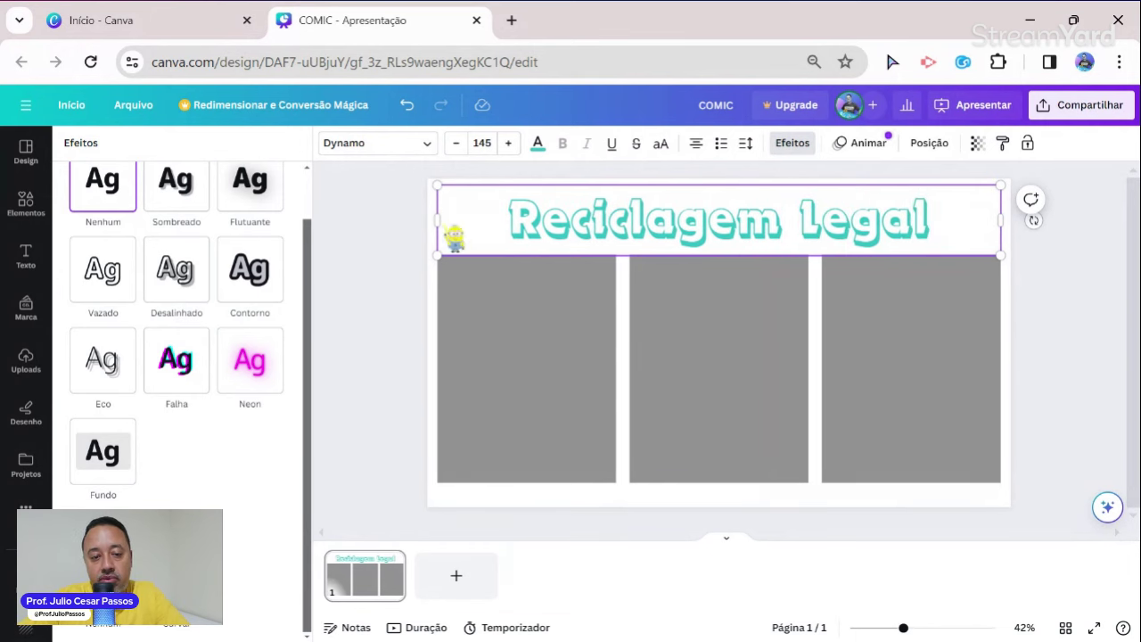
{"action": "key", "text": "Escape"}
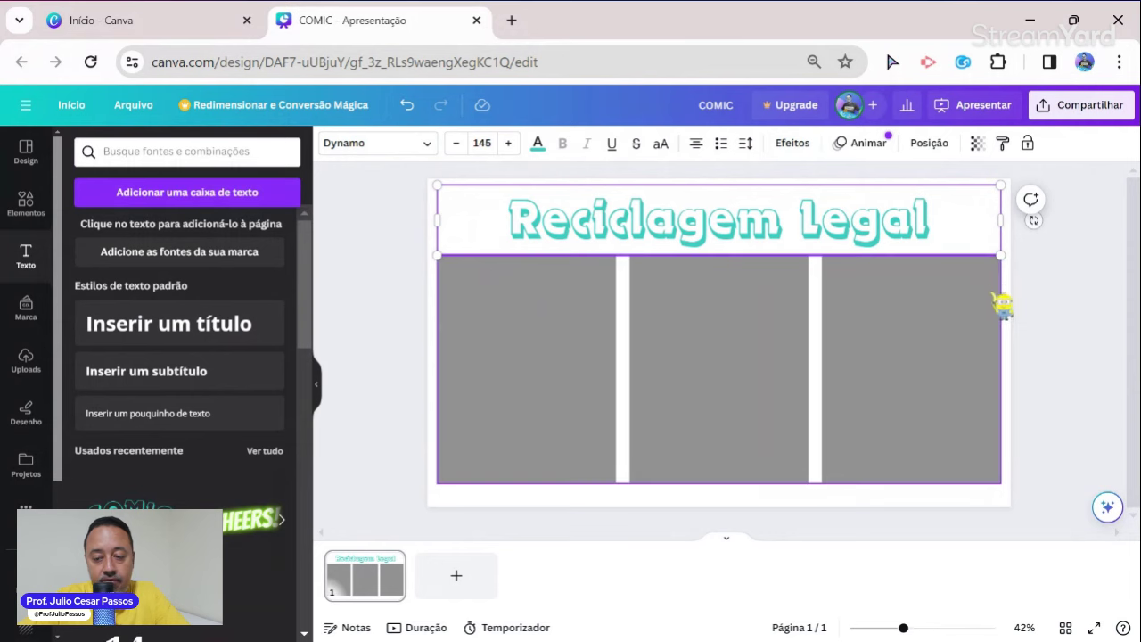
{"action": "left_click", "coordinate": [1010, 259]}
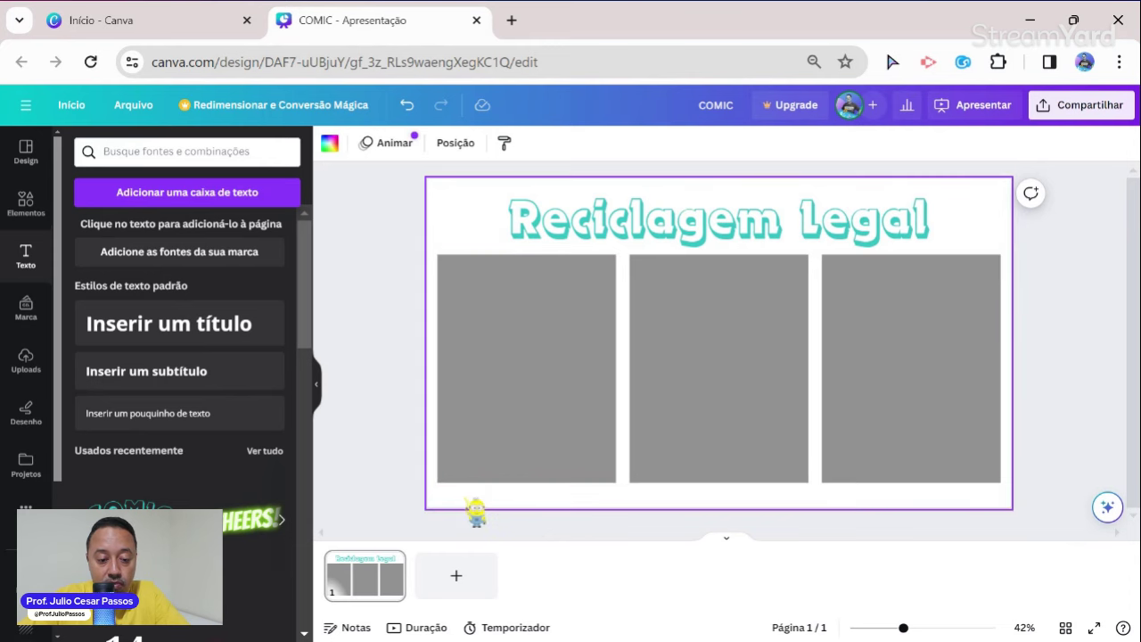
Add page 2 and run Texto Mágico with "Escreva um diálogo para um tirinha de 3 cenas entre 2 personagens para tratar o tema reciclagem."
{"action": "left_click", "coordinate": [456, 578]}
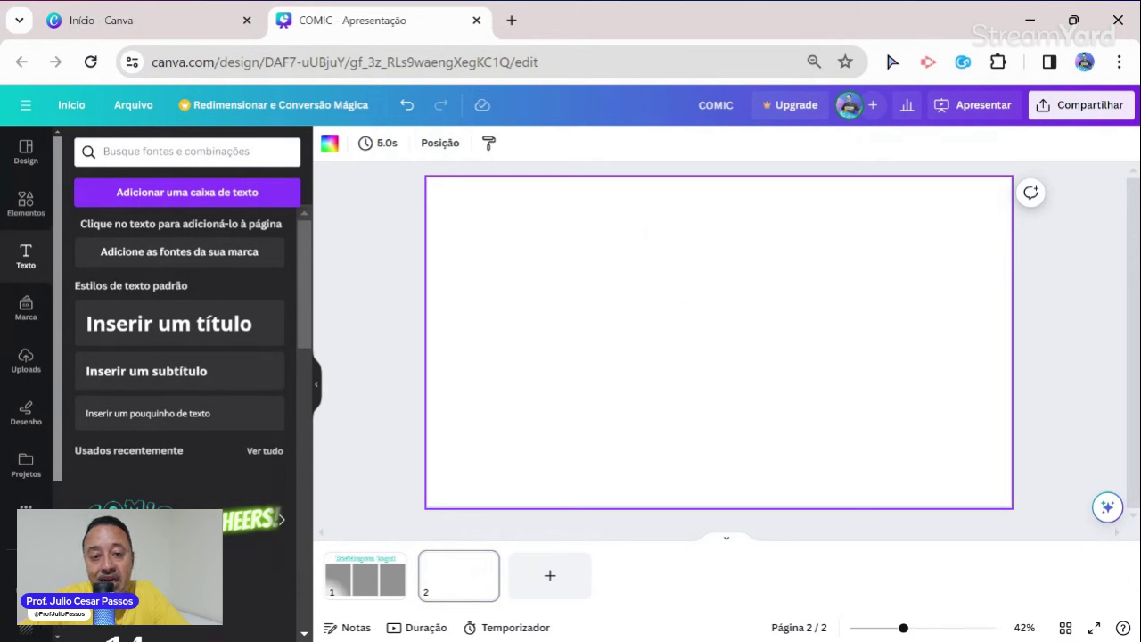
{"action": "key", "text": "slash"}
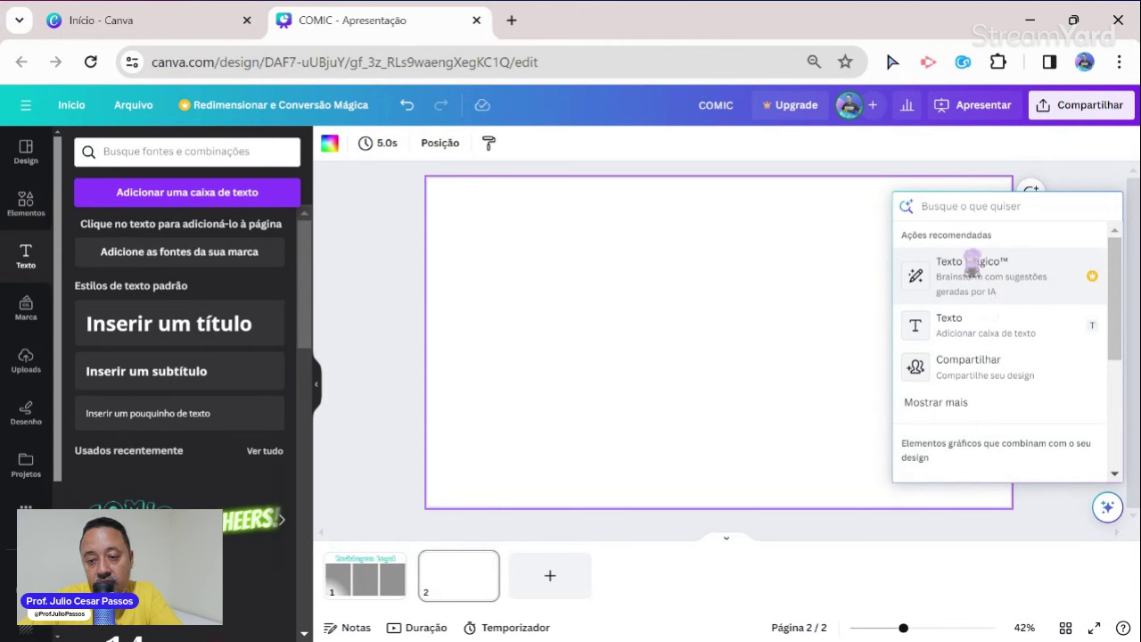
{"action": "left_click", "coordinate": [959, 292]}
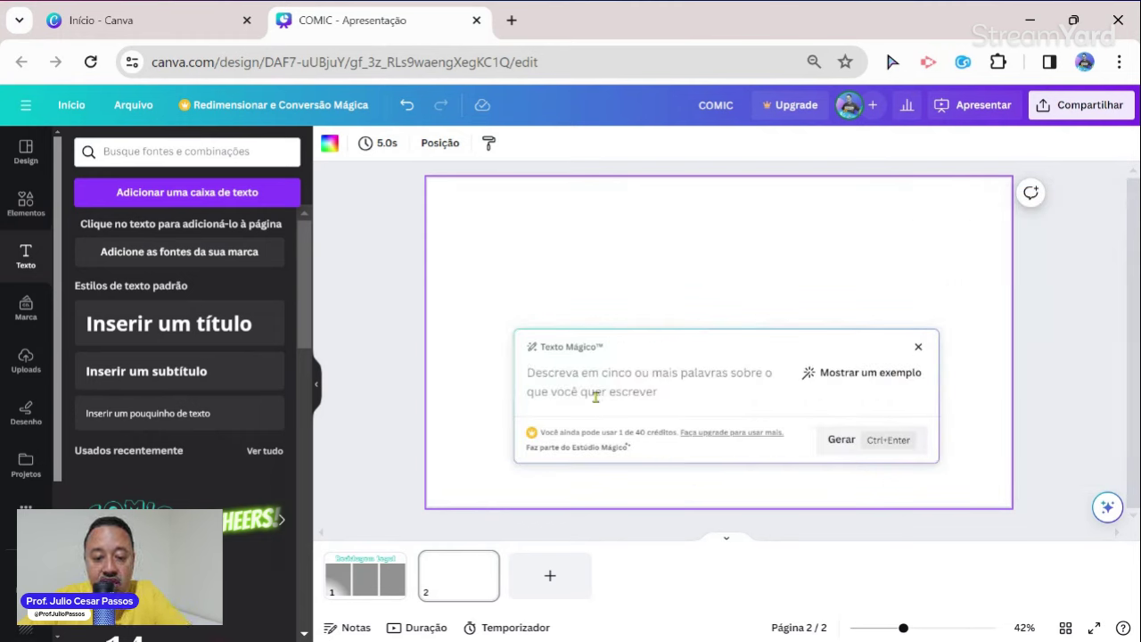
{"action": "type", "text": "Escreva um diálogo para um tirinha de 3 cenas entre 2 personagens para tratar o tema reciclagem."}
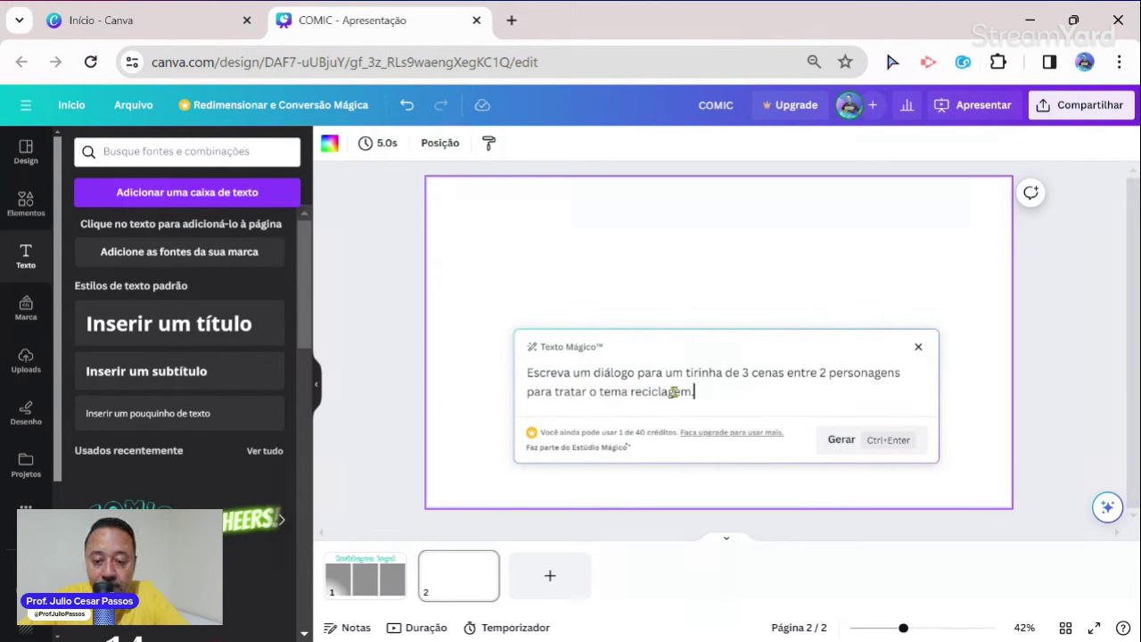
{"action": "left_click", "coordinate": [857, 446]}
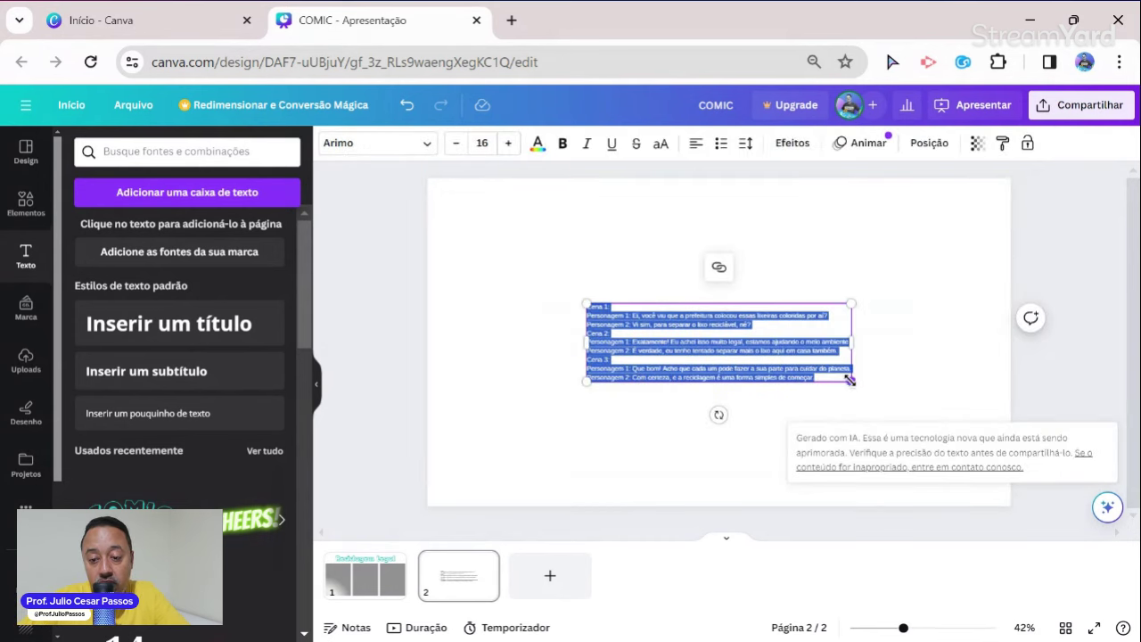
Move the generated dialogue to the upper left of page 2 and enlarge it across the page width, to font size 34,6
{"action": "left_click_drag", "start_coordinate": [849, 380], "coordinate": [966, 415]}
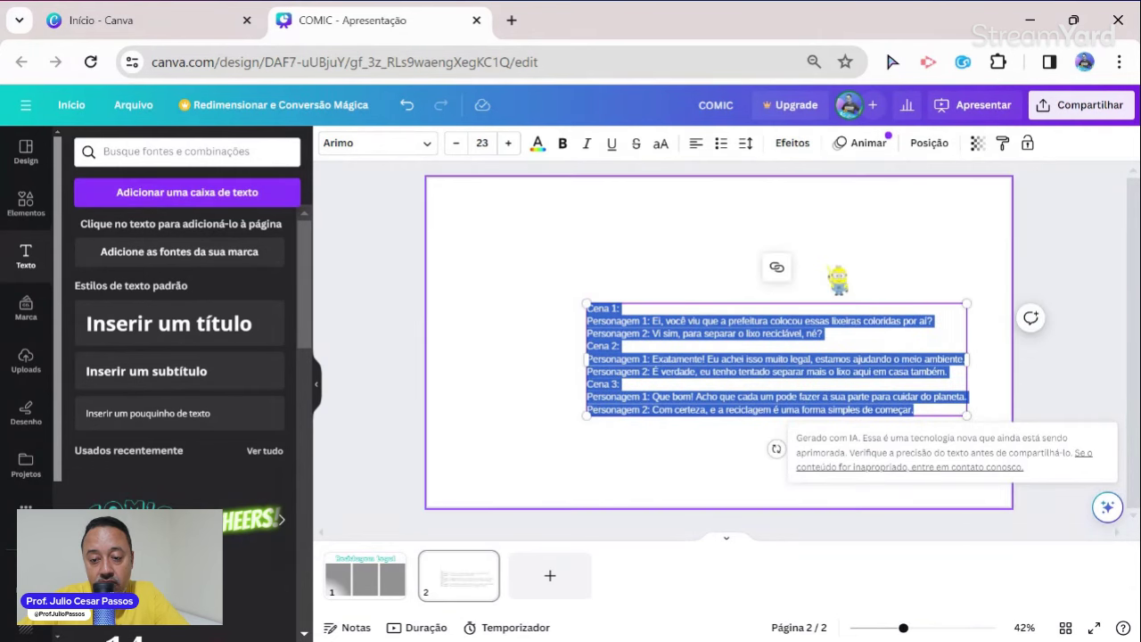
{"action": "left_click_drag", "start_coordinate": [651, 355], "coordinate": [497, 241]}
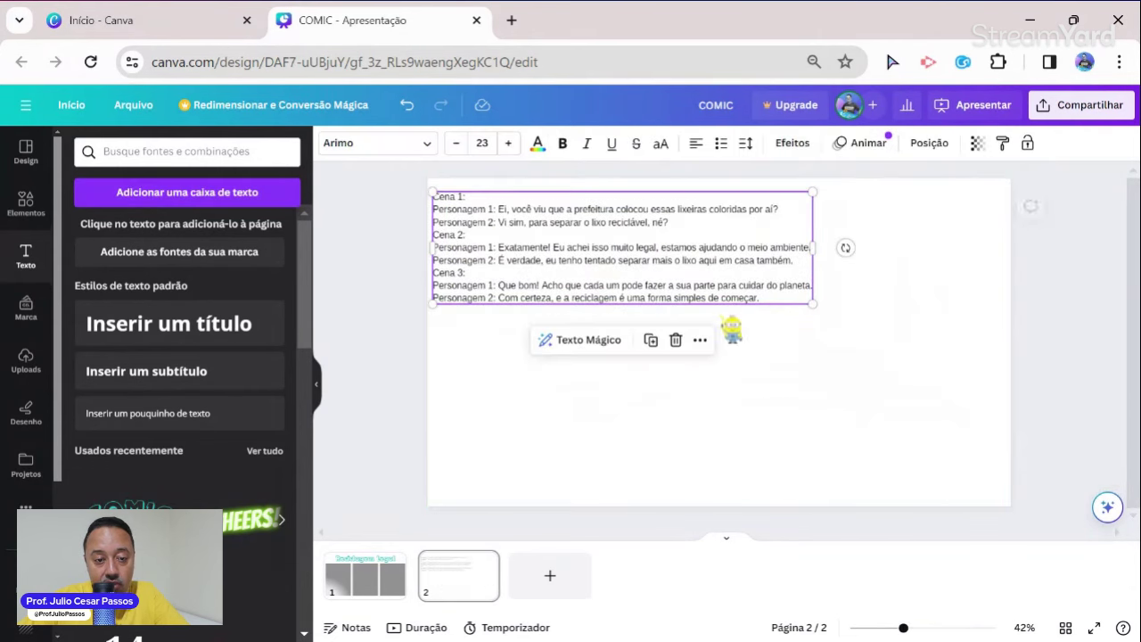
{"action": "left_click_drag", "start_coordinate": [812, 304], "coordinate": [999, 380]}
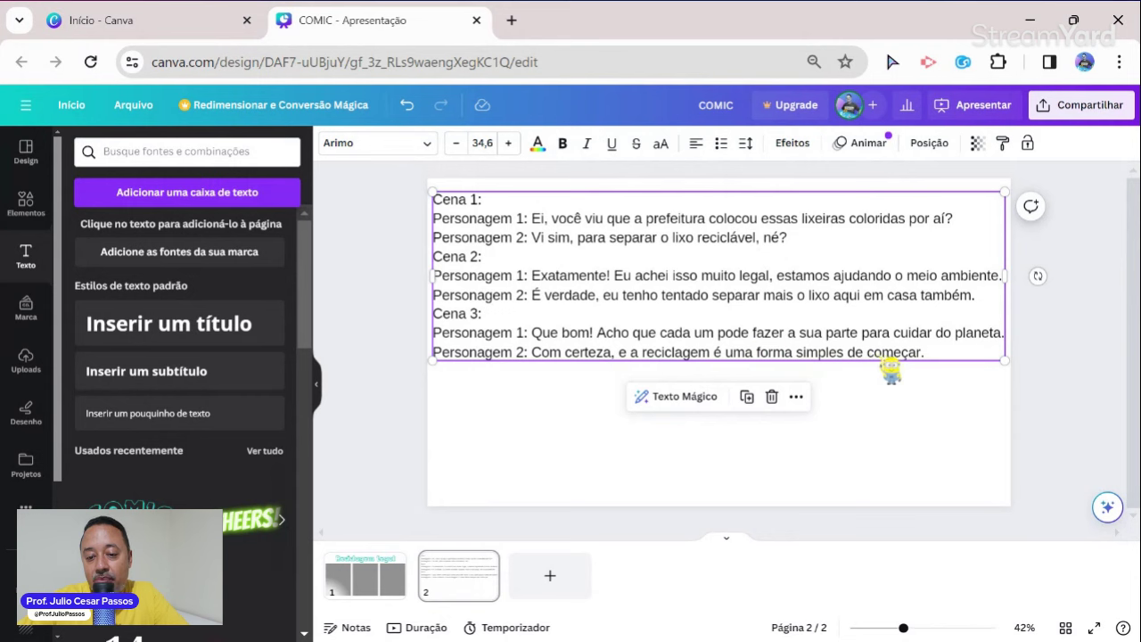
{"action": "left_click", "coordinate": [580, 395]}
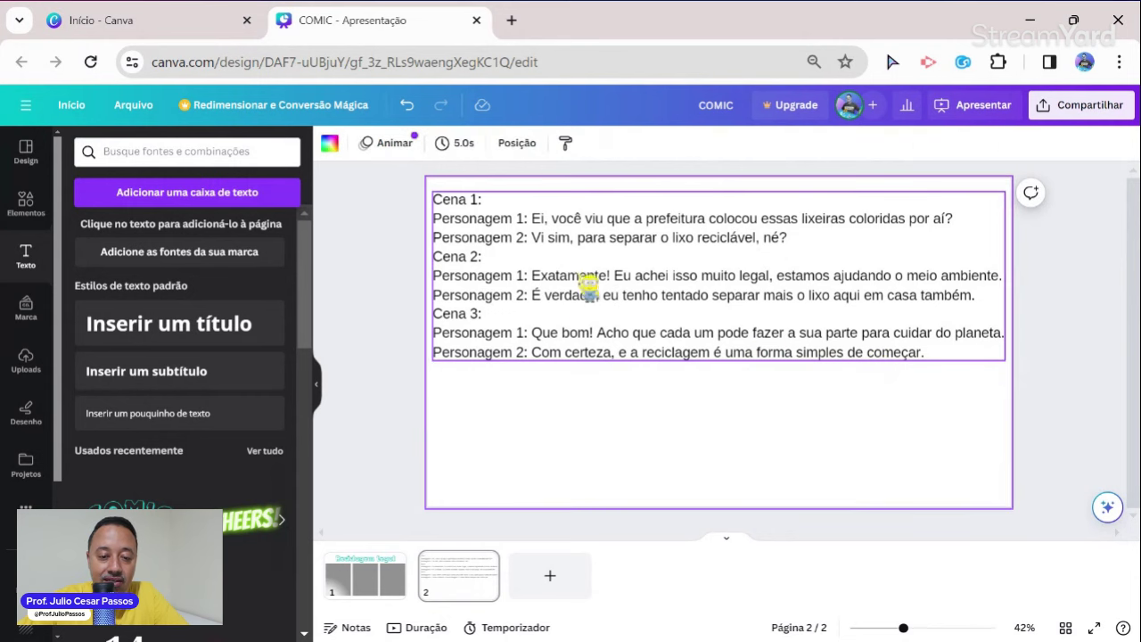
{"action": "left_click", "coordinate": [589, 275]}
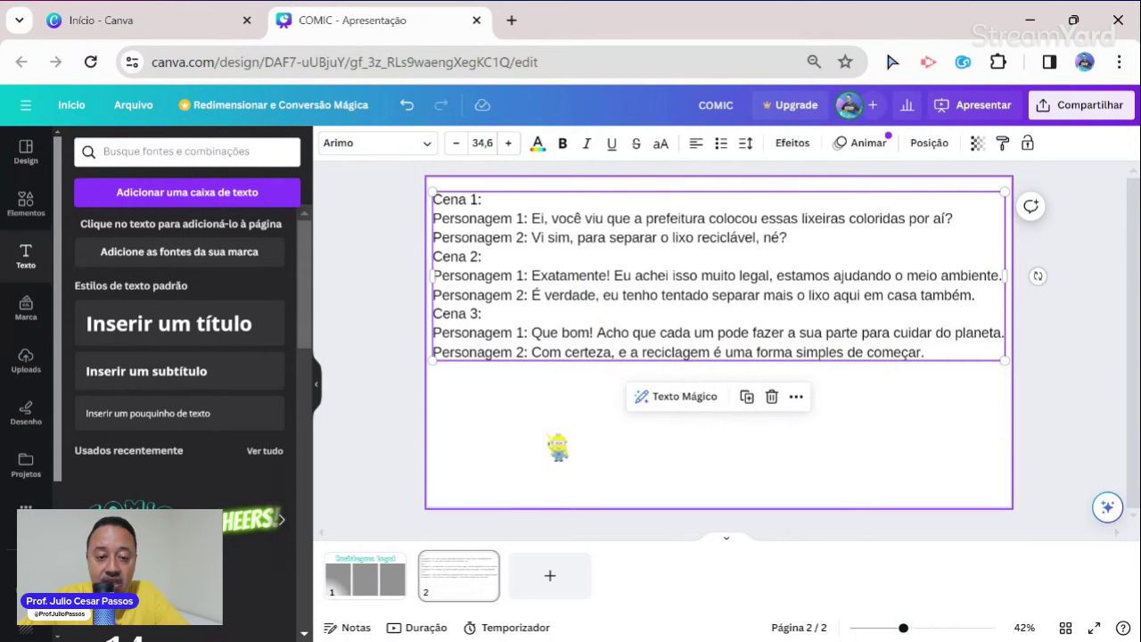
{"action": "left_click", "coordinate": [557, 447]}
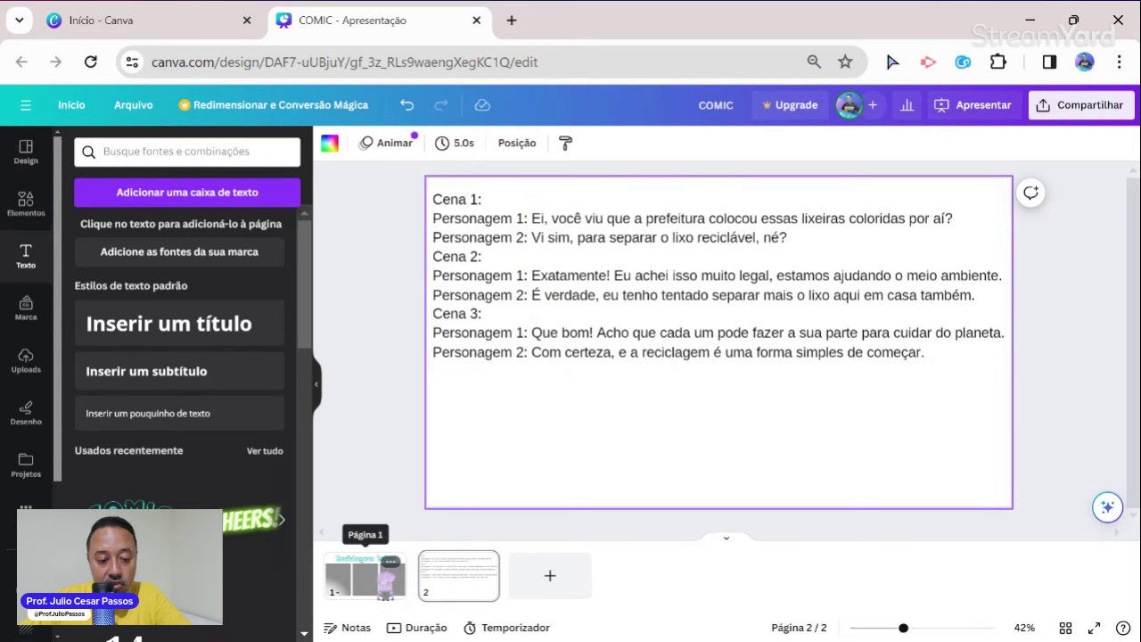
Return to page 1, search the apps for "Criador de personagens" and open the character creator
{"action": "left_click", "coordinate": [365, 570]}
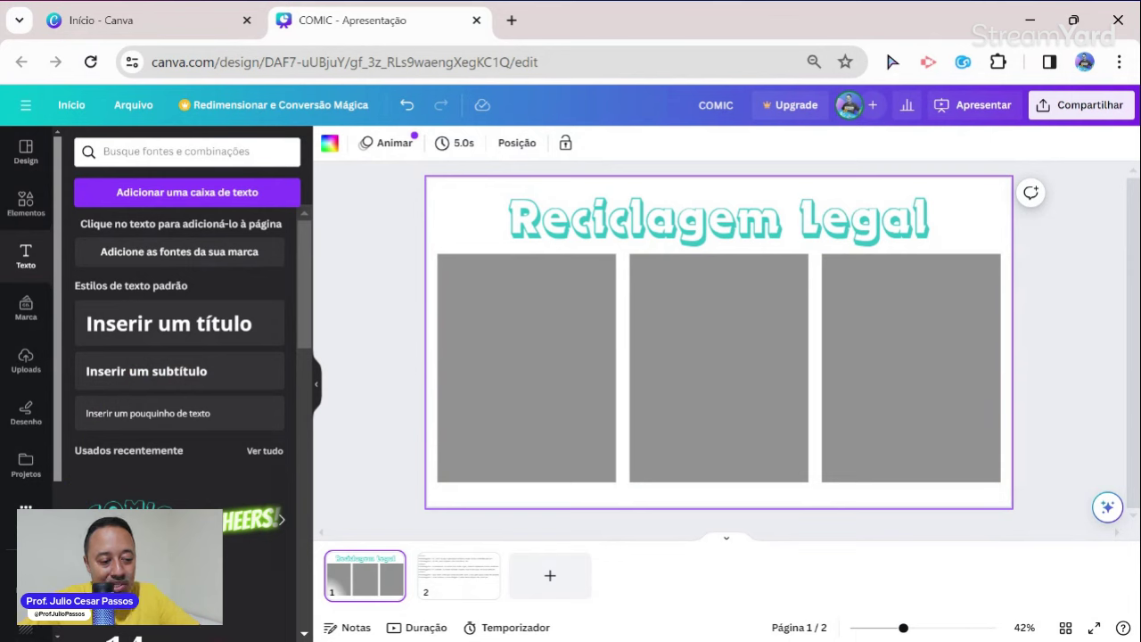
{"action": "left_click", "coordinate": [26, 510]}
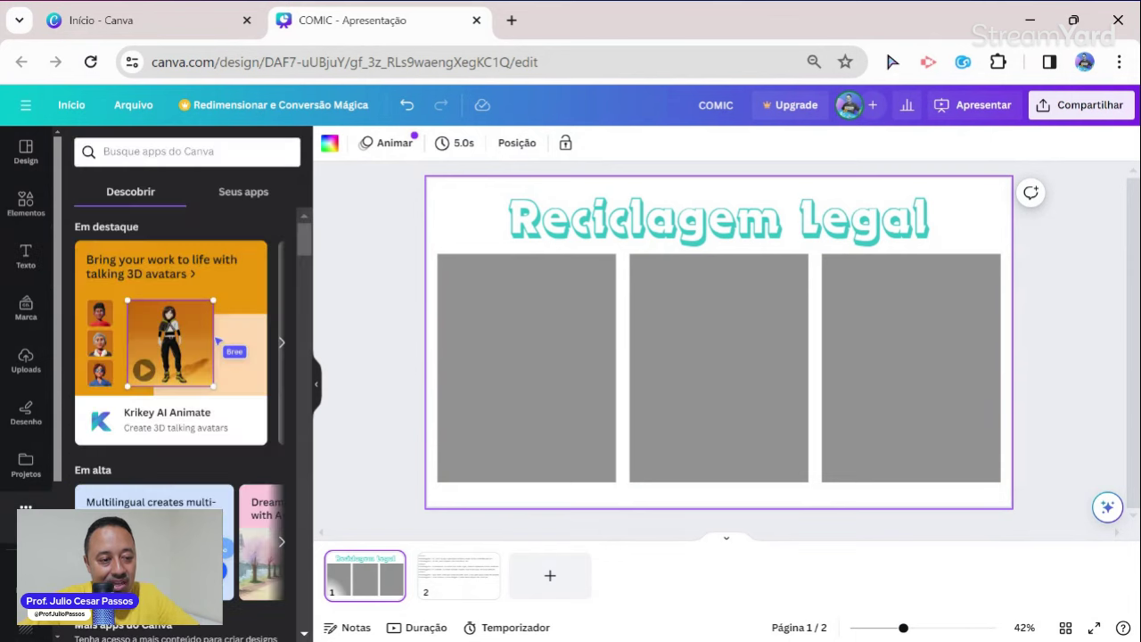
{"action": "left_click", "coordinate": [159, 152]}
{"action": "type", "text": "criador de per"}
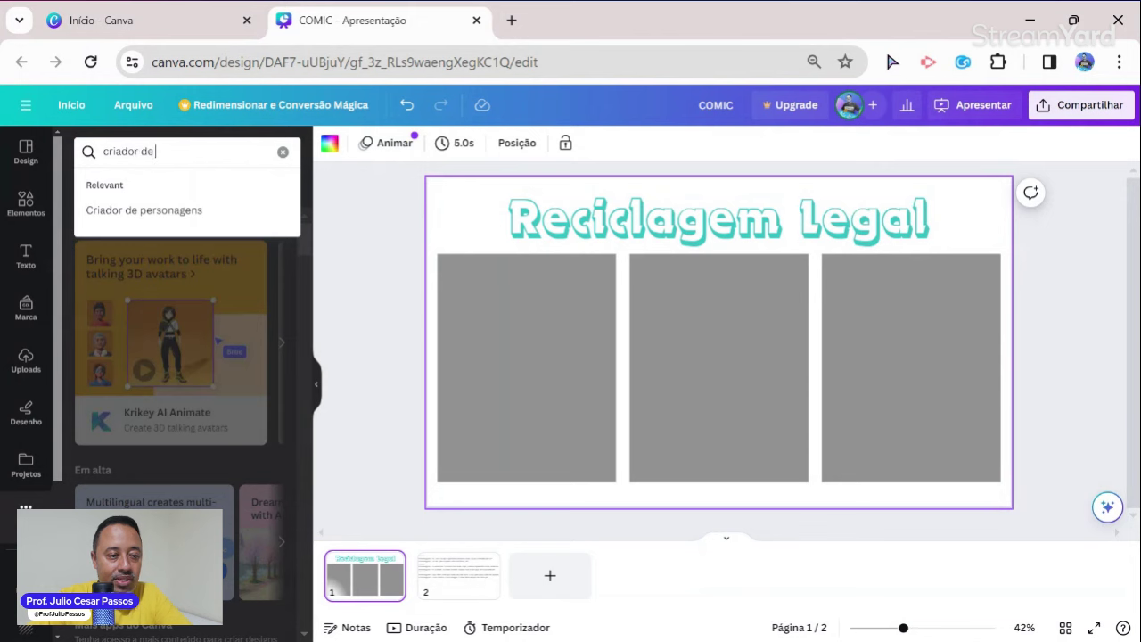
{"action": "left_click", "coordinate": [148, 221]}
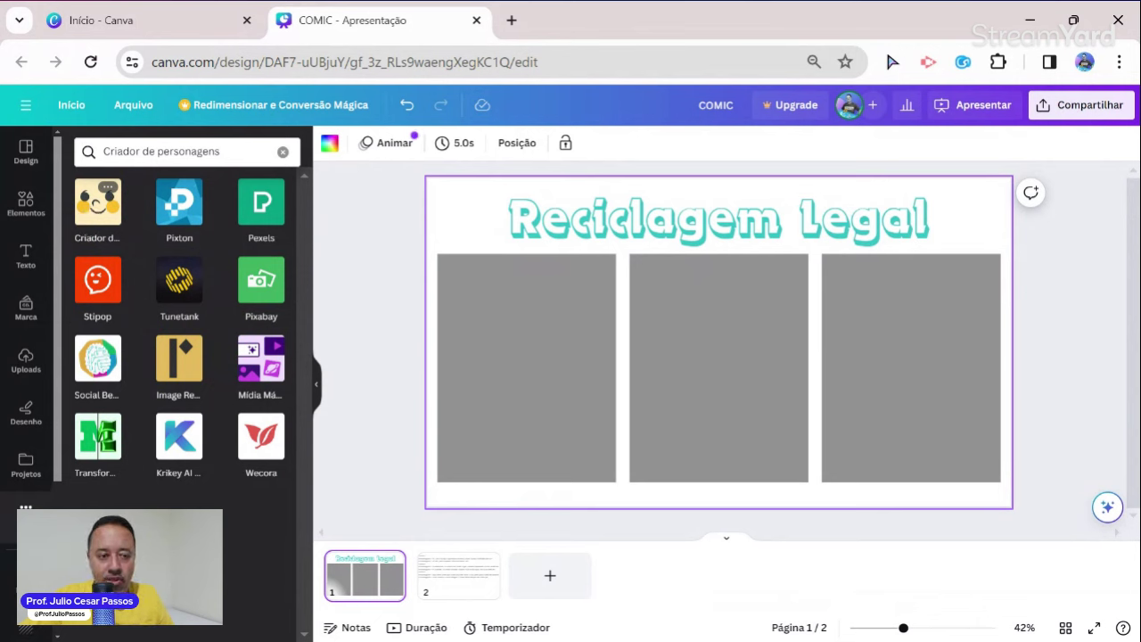
{"action": "left_click", "coordinate": [97, 217]}
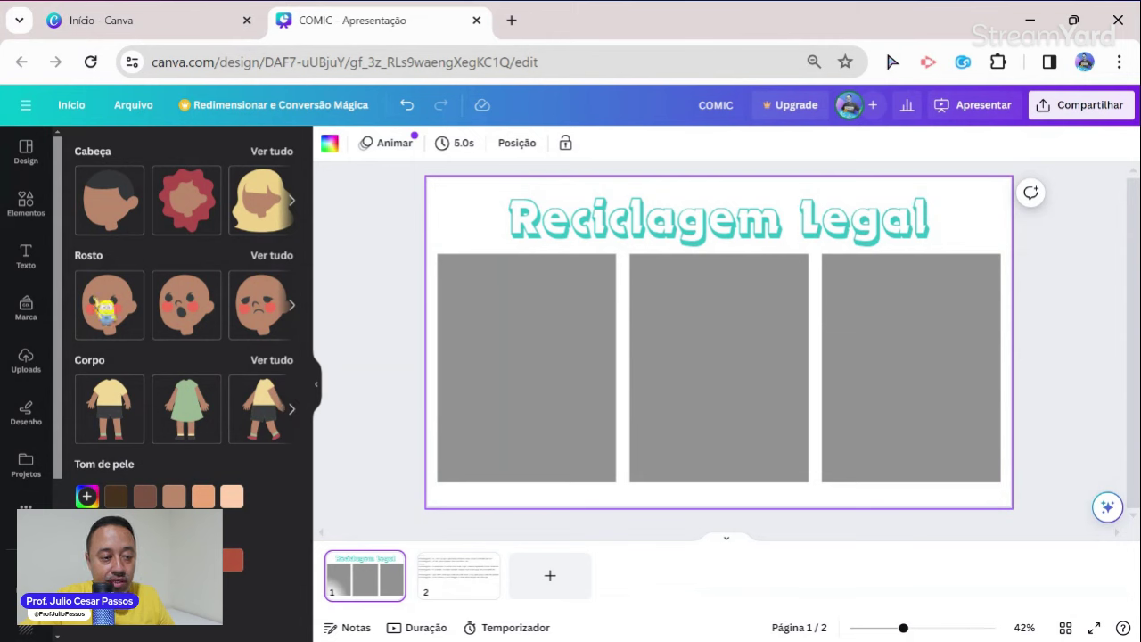
Create a short-haired boy character with a smiling face, yellow shirt and dark shorts, and add it to page 1
{"action": "left_click", "coordinate": [123, 212]}
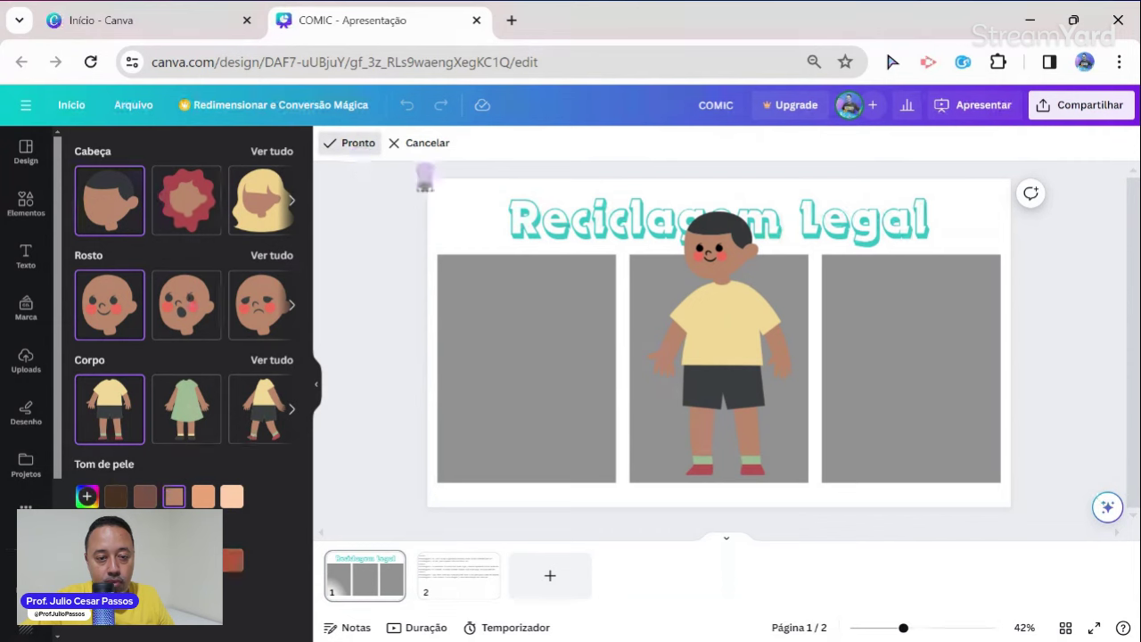
{"action": "left_click", "coordinate": [352, 143]}
{"action": "left_click", "coordinate": [746, 357]}
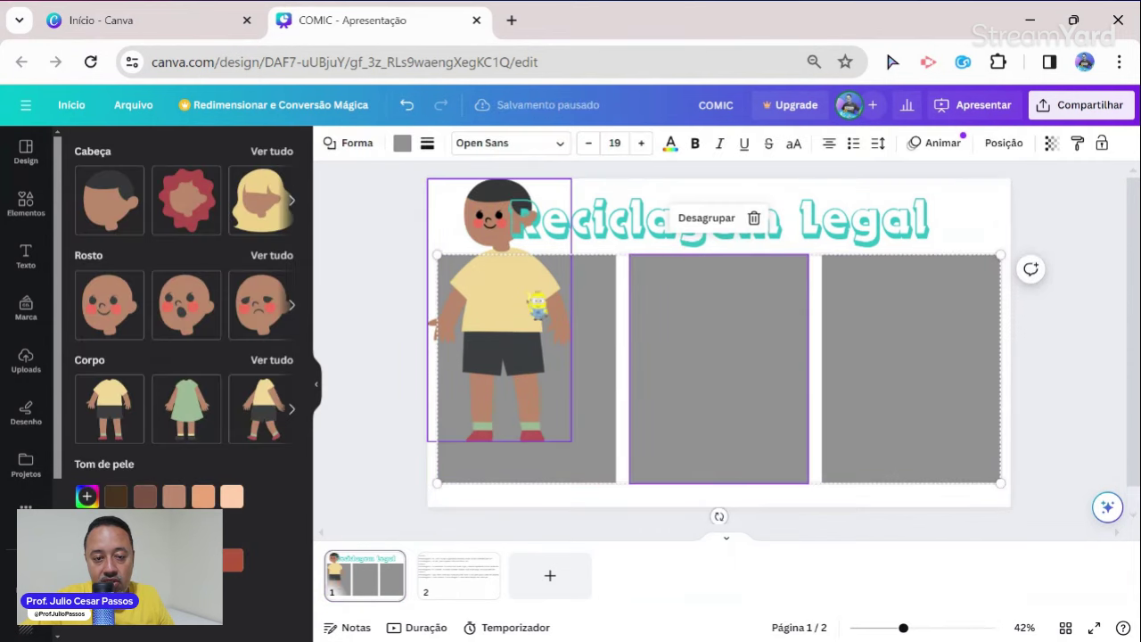
Shrink the boy character to about half the panel's height and place it in the lower right corner of the first panel
{"action": "left_click_drag", "start_coordinate": [504, 321], "coordinate": [559, 343]}
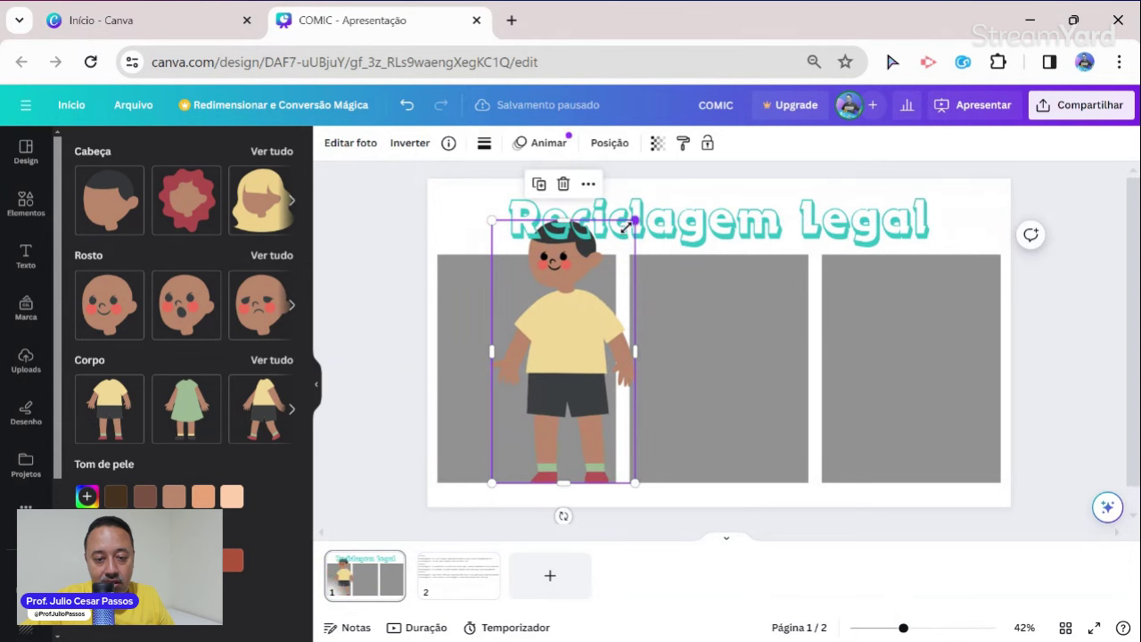
{"action": "left_click_drag", "start_coordinate": [627, 227], "coordinate": [555, 369]}
{"action": "left_click_drag", "start_coordinate": [532, 433], "coordinate": [580, 431]}
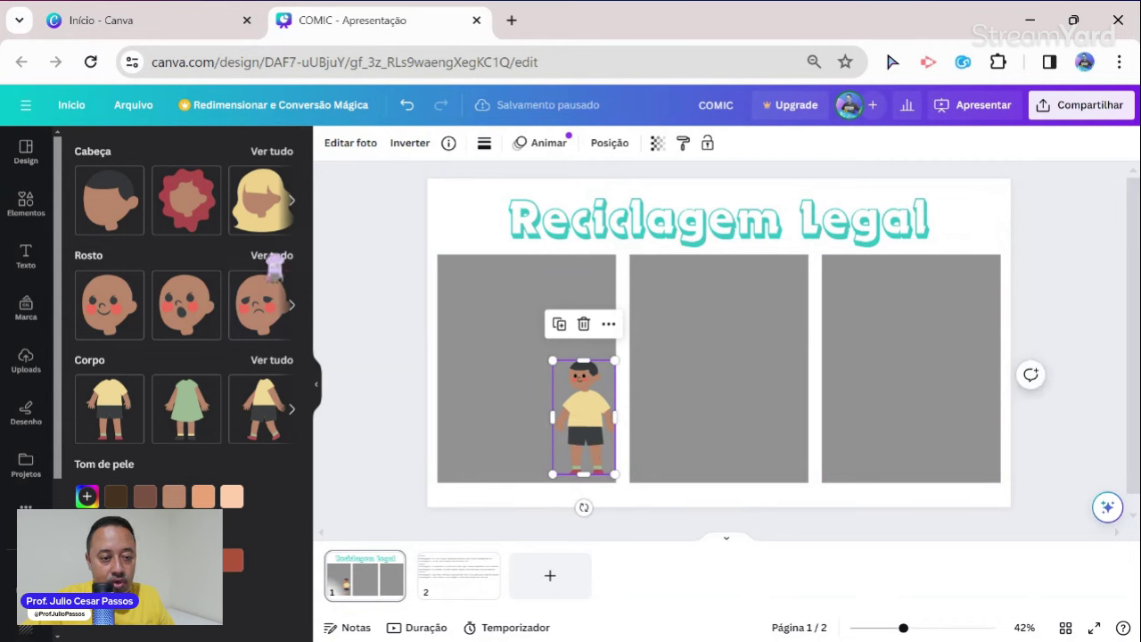
{"action": "left_click", "coordinate": [268, 256]}
{"action": "left_click", "coordinate": [157, 266]}
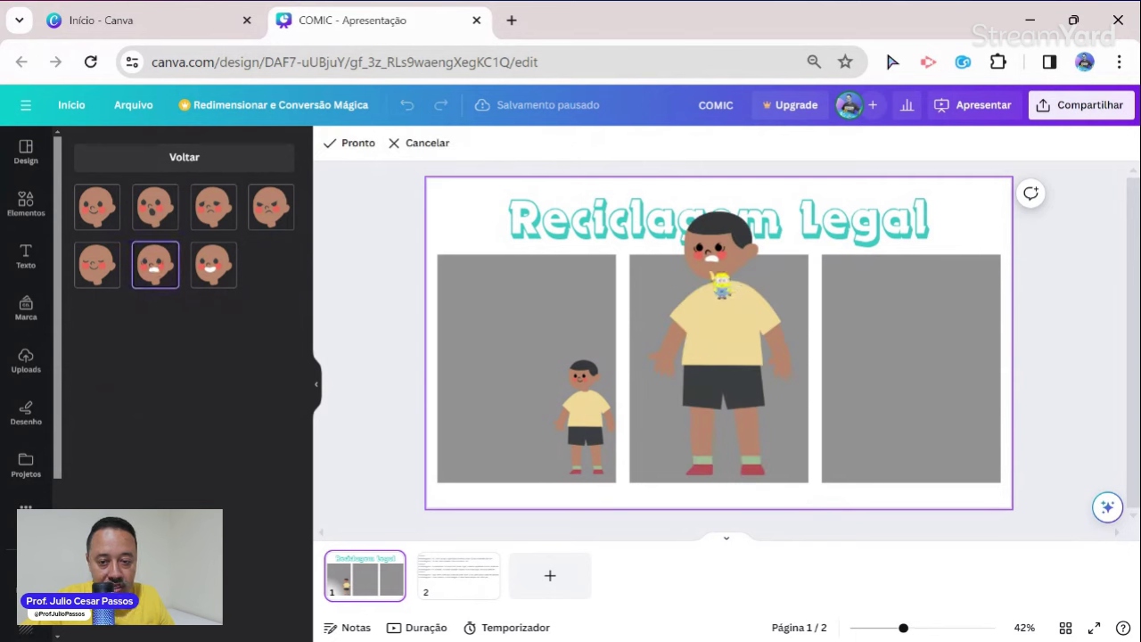
{"action": "left_click", "coordinate": [185, 157]}
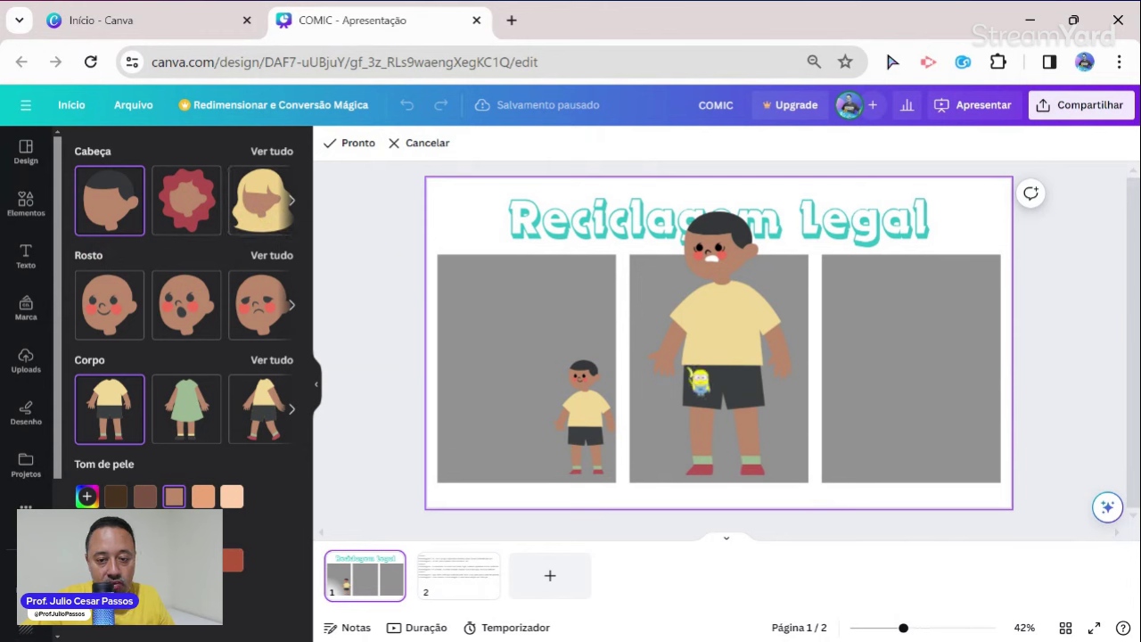
{"action": "left_click", "coordinate": [391, 173]}
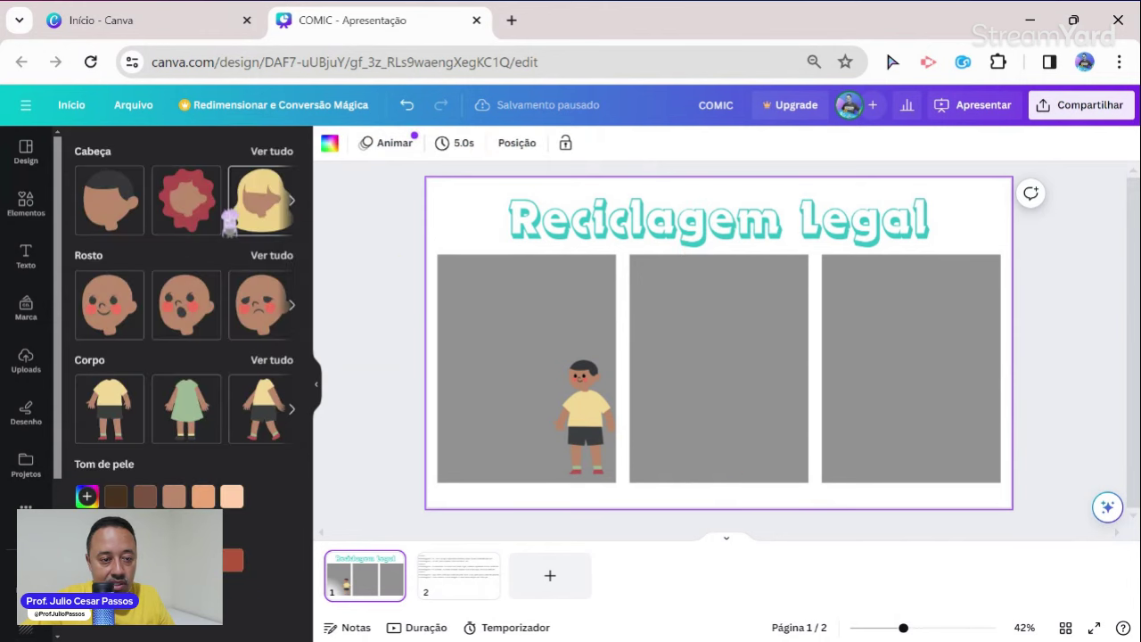
Create a smiling girl character with long wavy dark hair, yellow shirt and dark shorts, and add it to page 1
{"action": "left_click", "coordinate": [267, 201]}
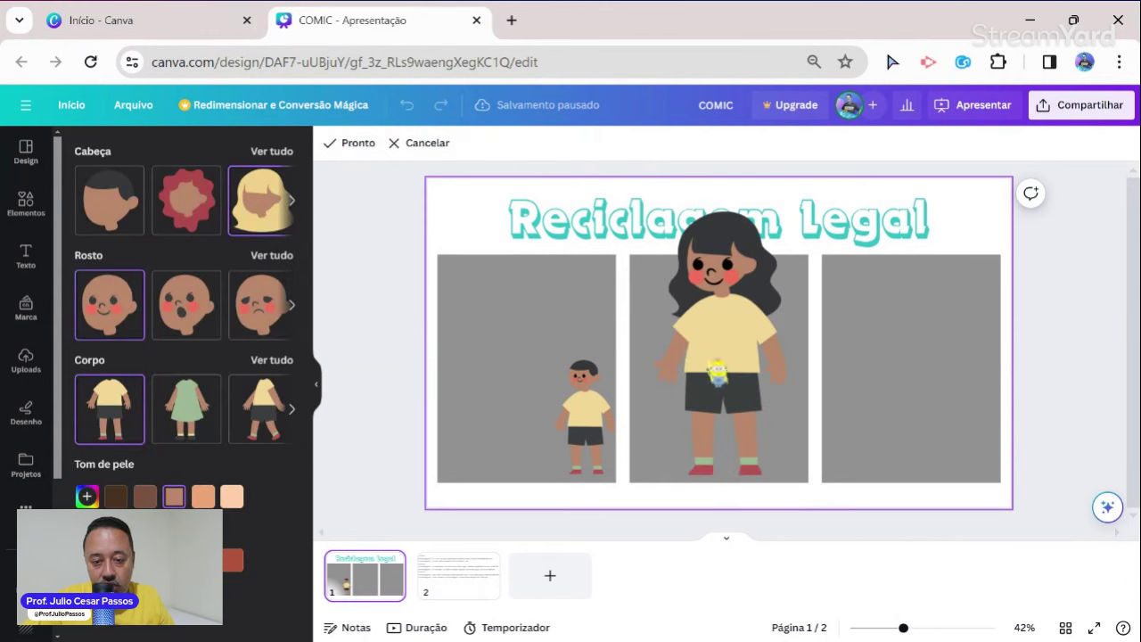
{"action": "left_click", "coordinate": [357, 142]}
{"action": "left_click", "coordinate": [588, 303]}
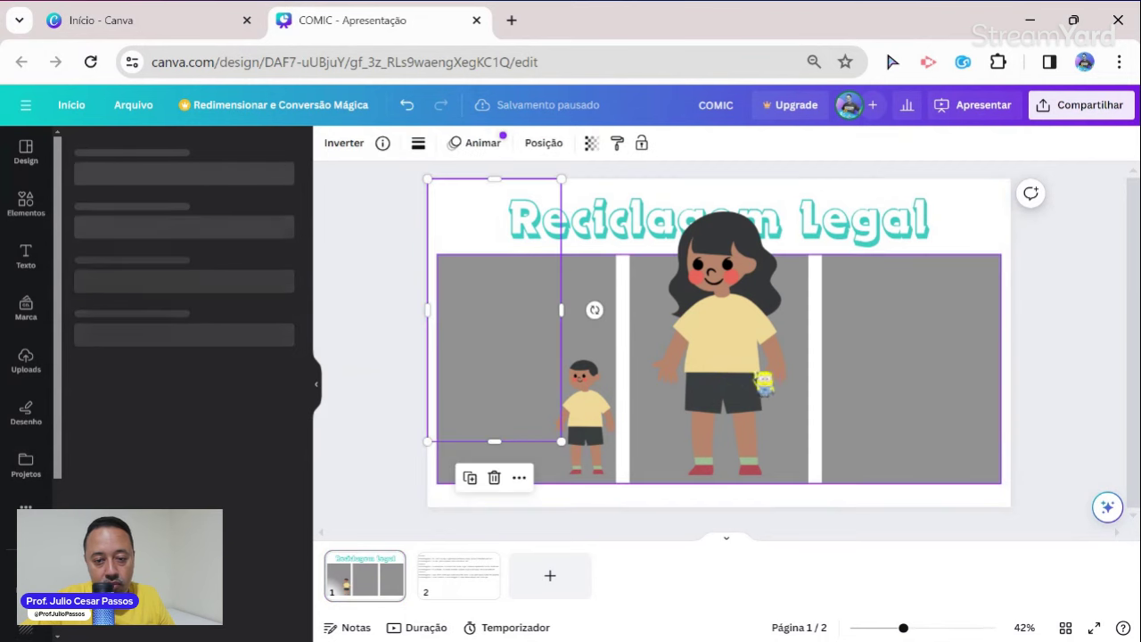
Shrink the girl character to roughly two thirds of the panel's height and stand it beside the boy in the first panel
{"action": "left_click", "coordinate": [493, 239]}
{"action": "left_click", "coordinate": [498, 312]}
{"action": "left_click_drag", "start_coordinate": [560, 179], "coordinate": [492, 274]}
{"action": "left_click_drag", "start_coordinate": [470, 365], "coordinate": [495, 409]}
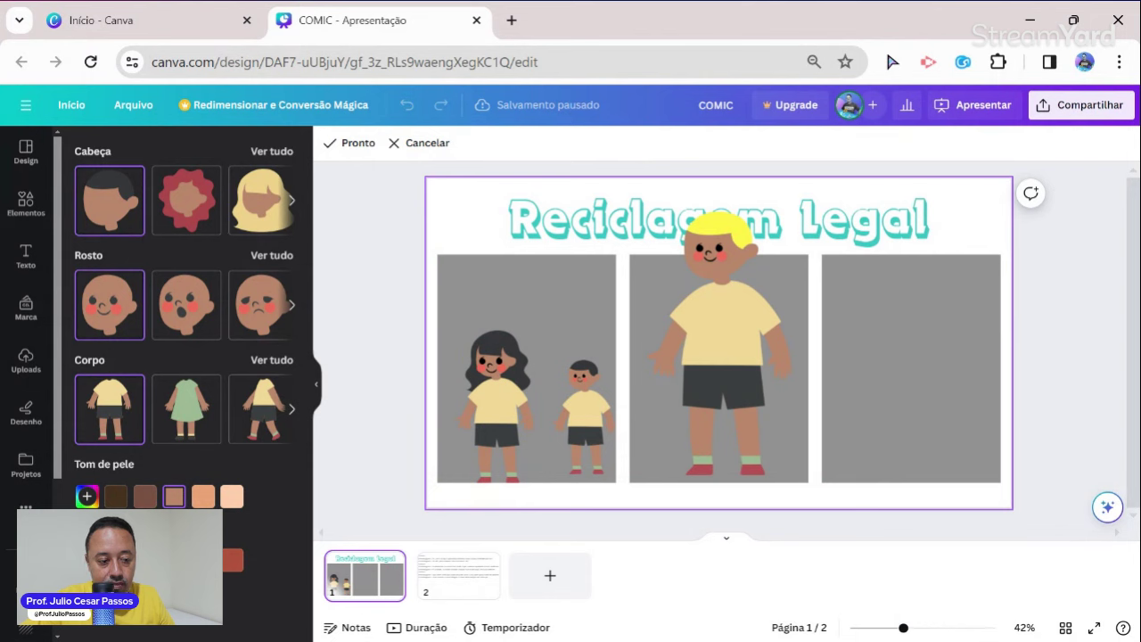
{"action": "left_click", "coordinate": [396, 143]}
{"action": "left_click", "coordinate": [494, 405]}
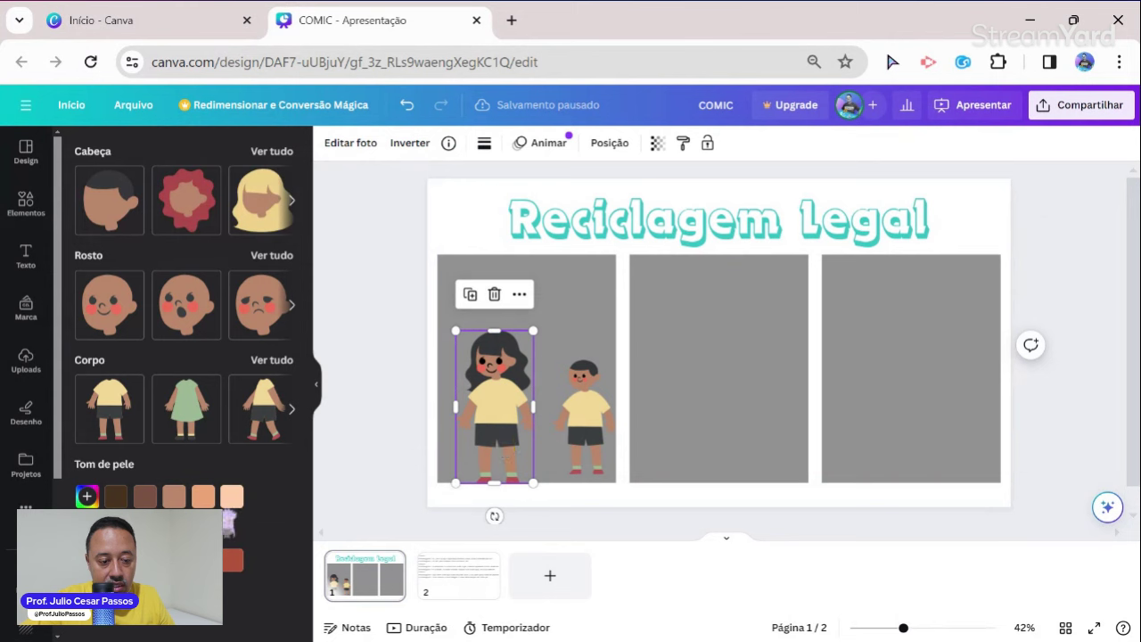
{"action": "left_click", "coordinate": [174, 495]}
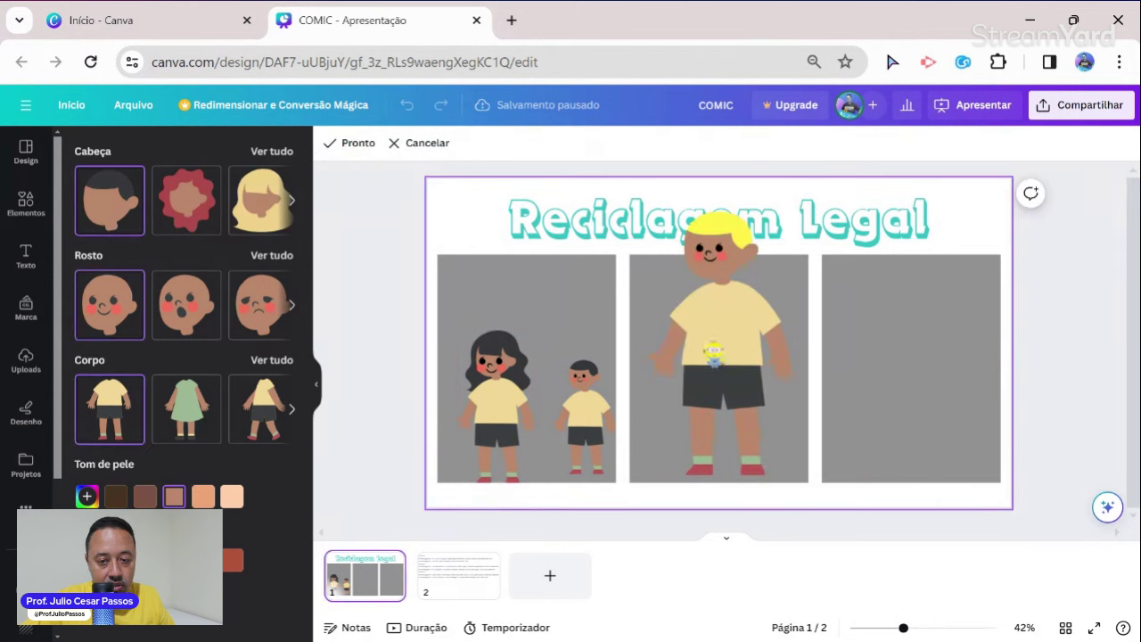
{"action": "left_click", "coordinate": [426, 143]}
{"action": "left_click", "coordinate": [526, 408]}
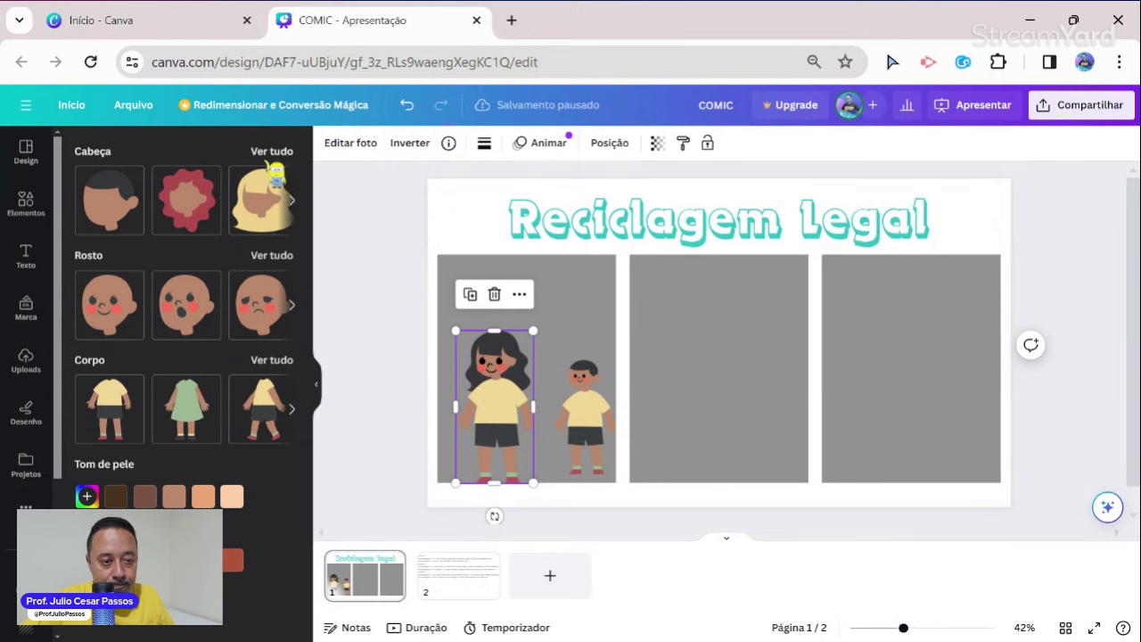
{"action": "left_click", "coordinate": [267, 152]}
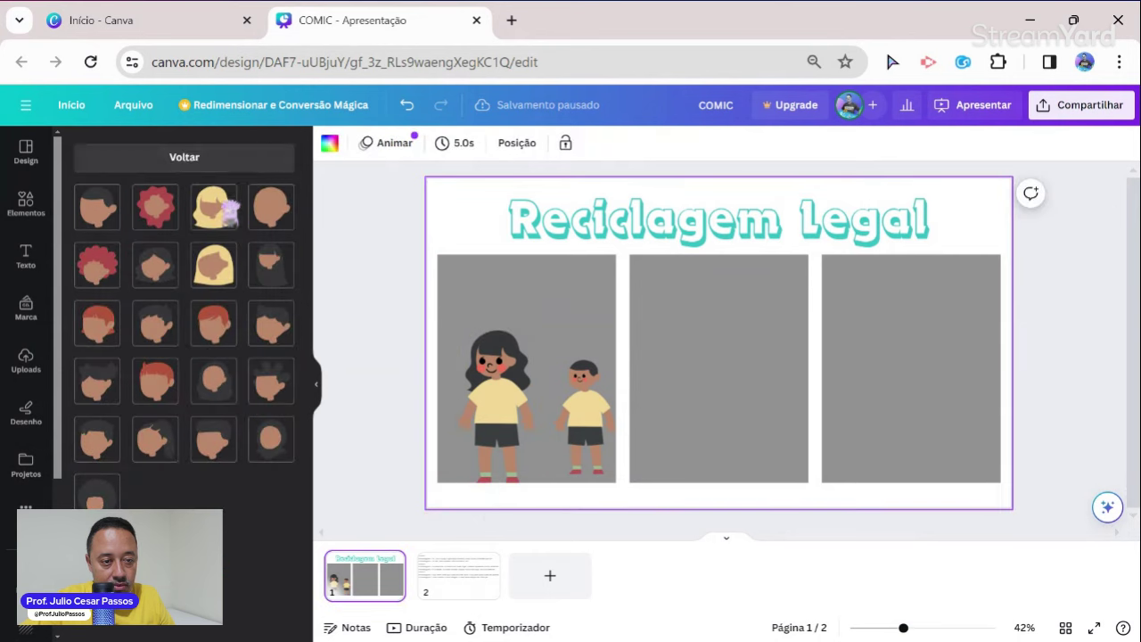
{"action": "left_click", "coordinate": [159, 221]}
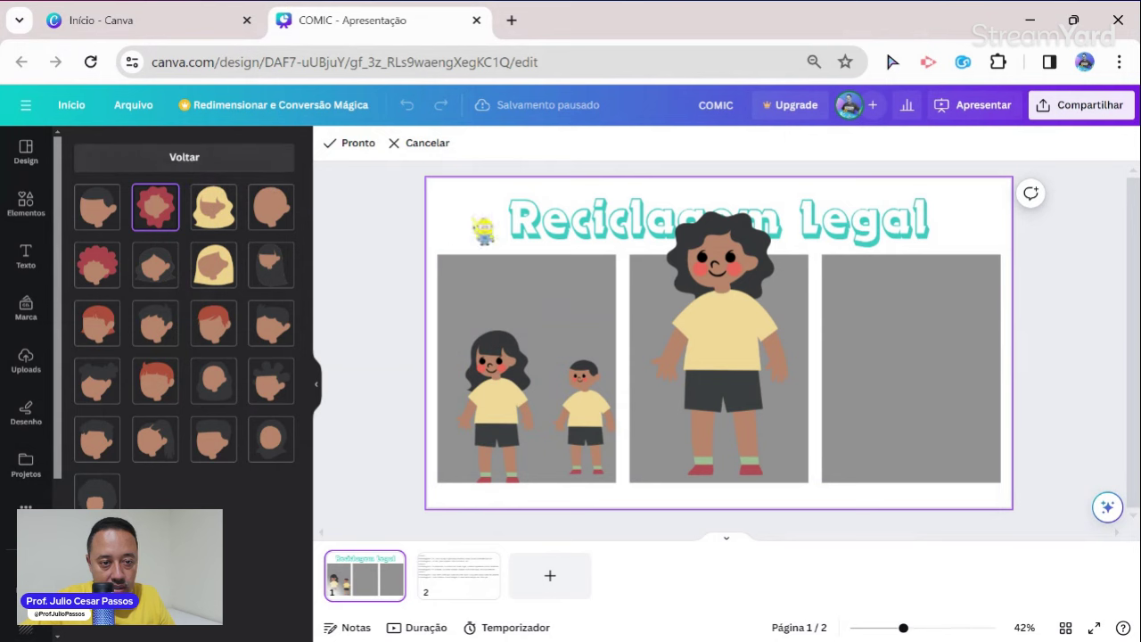
{"action": "left_click", "coordinate": [419, 143]}
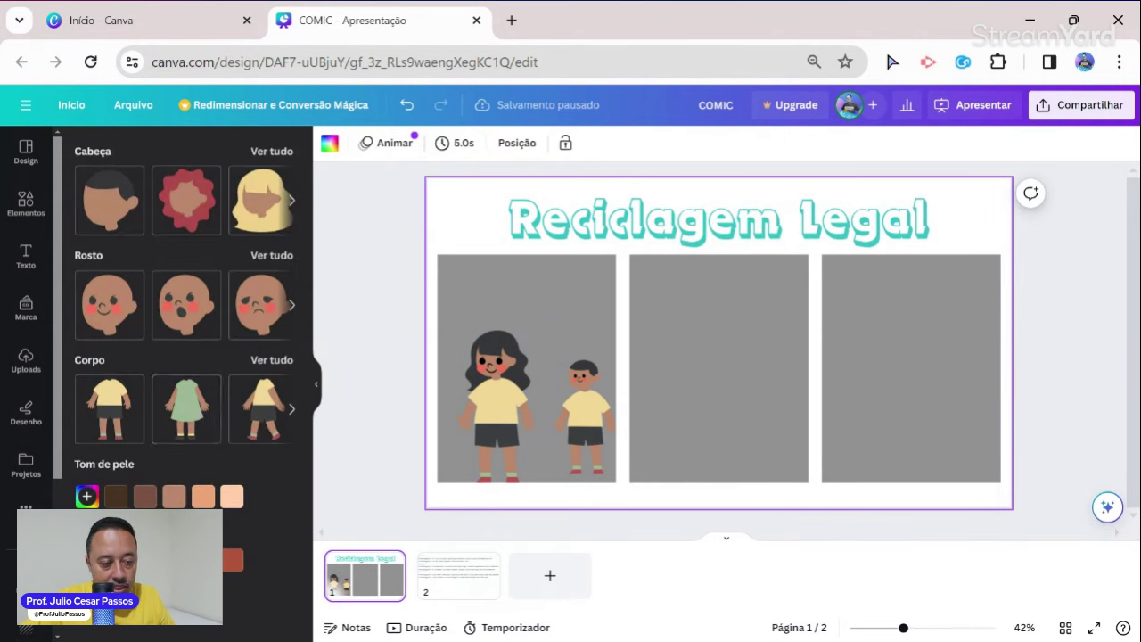
{"action": "left_click", "coordinate": [499, 435]}
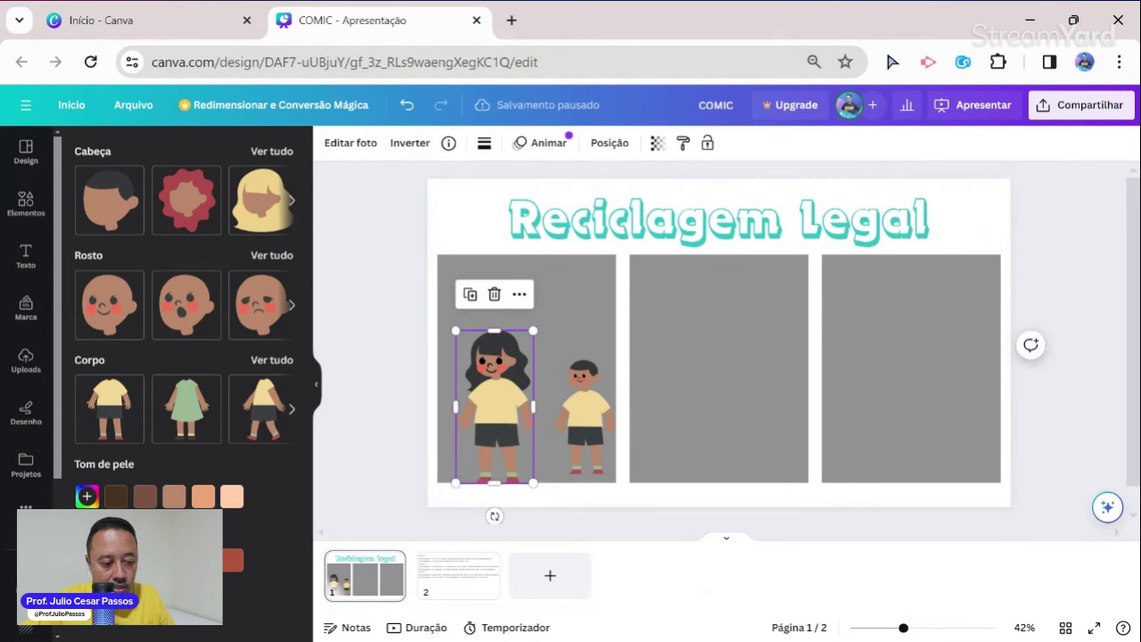
{"action": "left_click", "coordinate": [231, 559]}
{"action": "scroll", "coordinate": [210, 426], "scroll_direction": "down", "scroll_amount": 3}
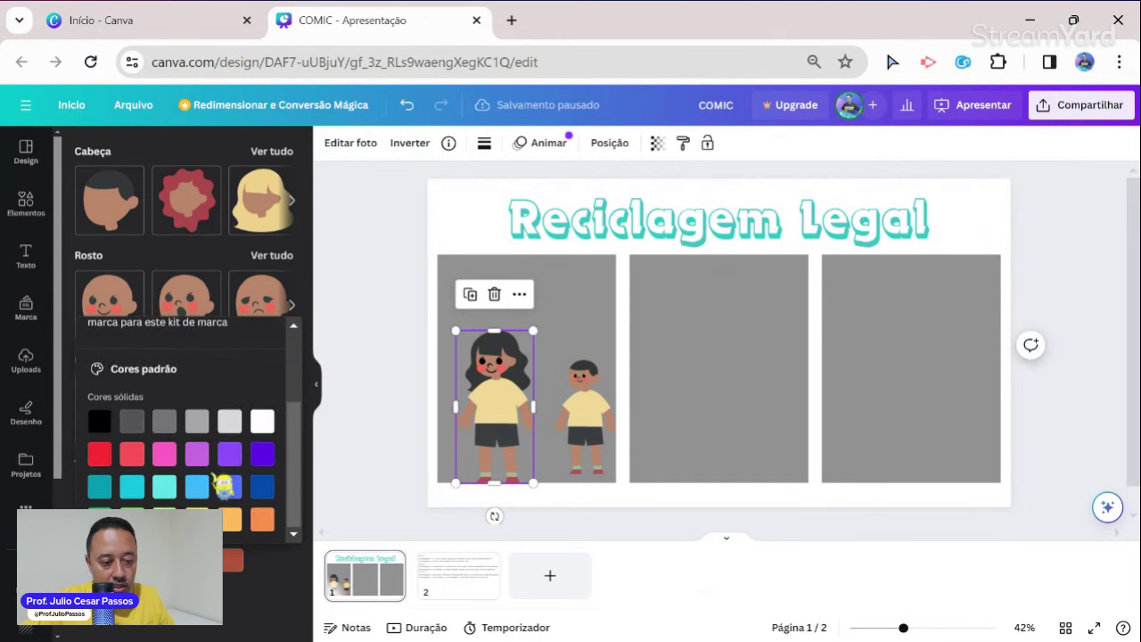
{"action": "left_click", "coordinate": [262, 520]}
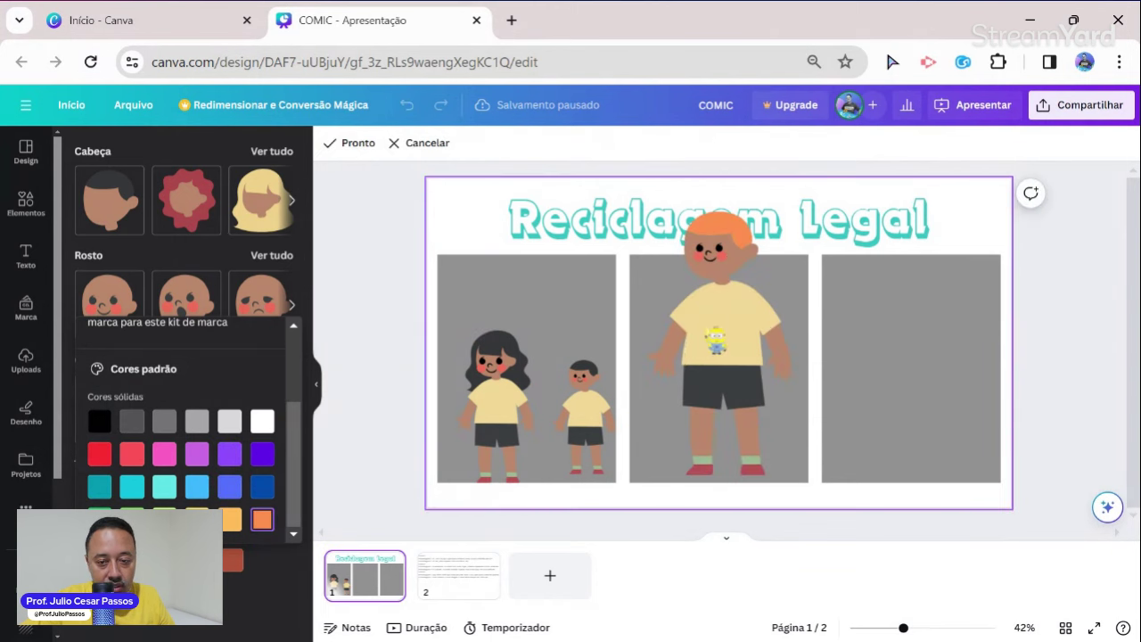
{"action": "left_click", "coordinate": [419, 143]}
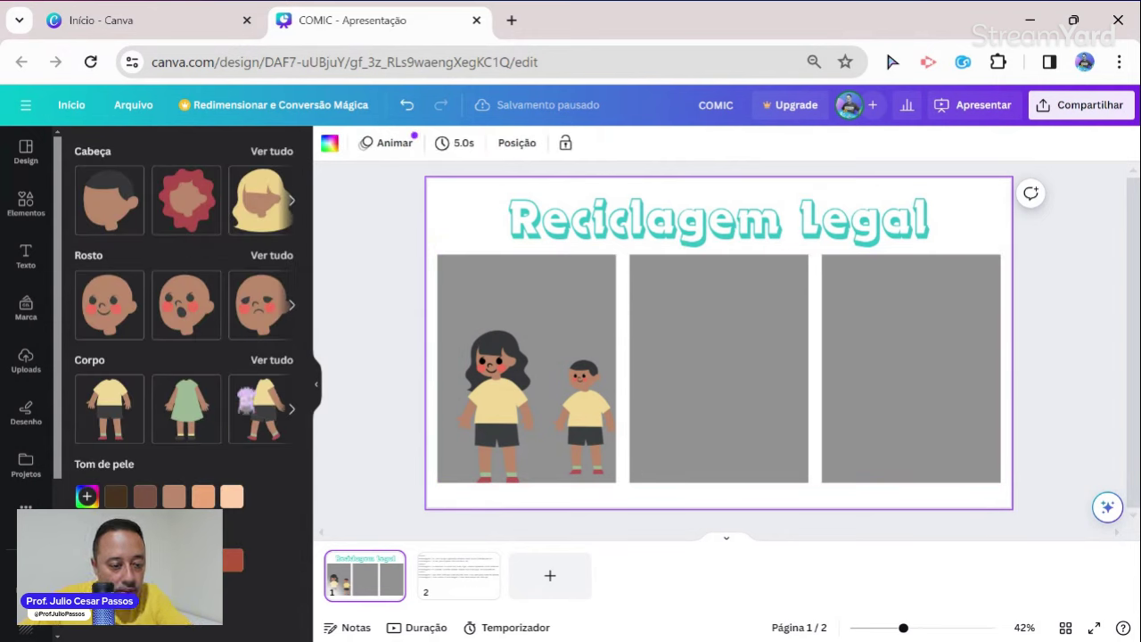
{"action": "left_click", "coordinate": [292, 200]}
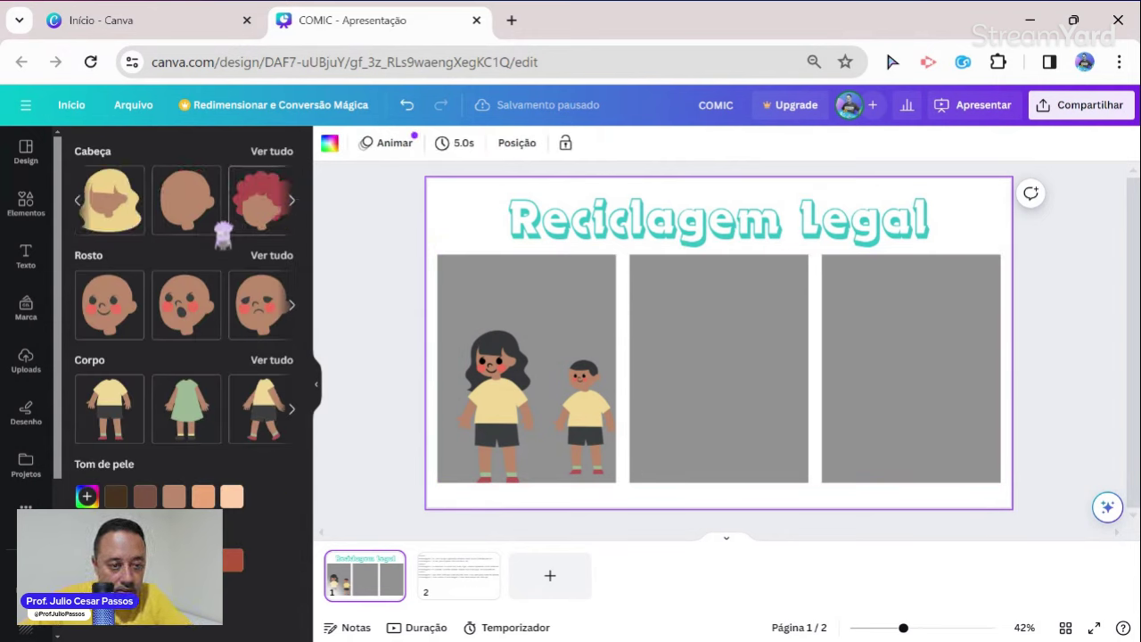
Flip the girl character horizontally to face the boy and shrink it to about the boy's height
{"action": "left_click", "coordinate": [499, 435]}
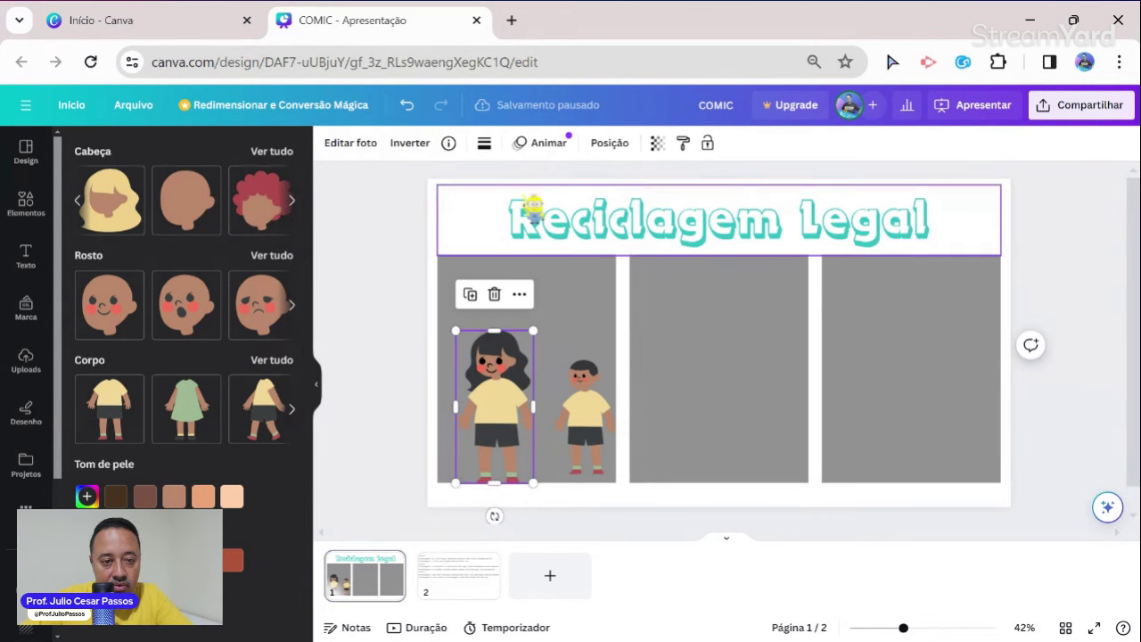
{"action": "left_click", "coordinate": [403, 144]}
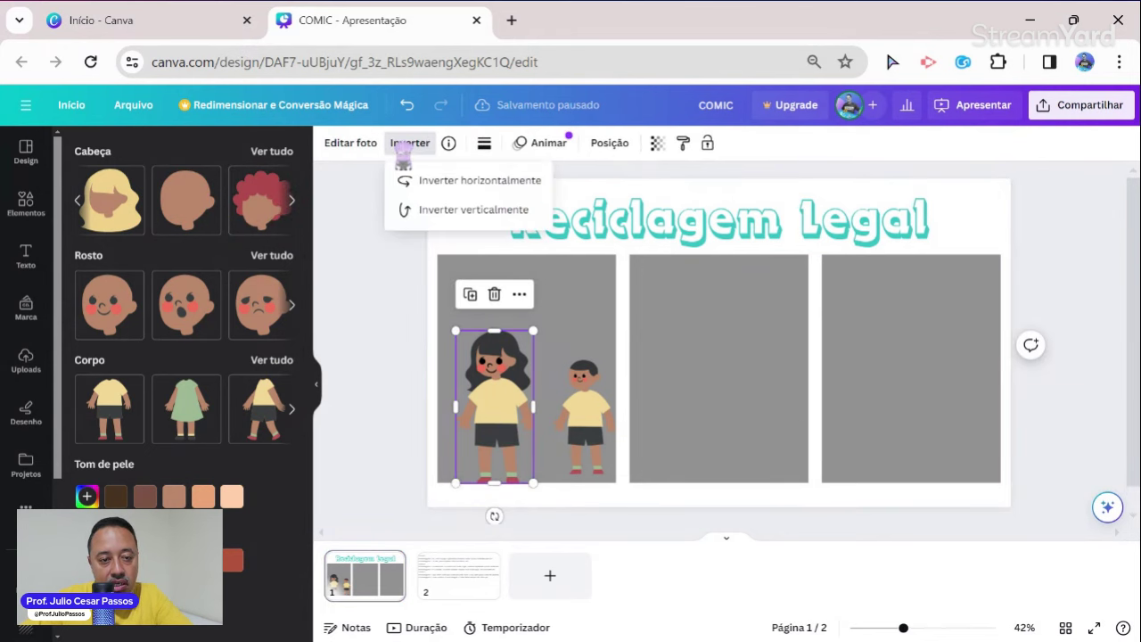
{"action": "left_click", "coordinate": [478, 182]}
{"action": "left_click_drag", "start_coordinate": [532, 331], "coordinate": [497, 375]}
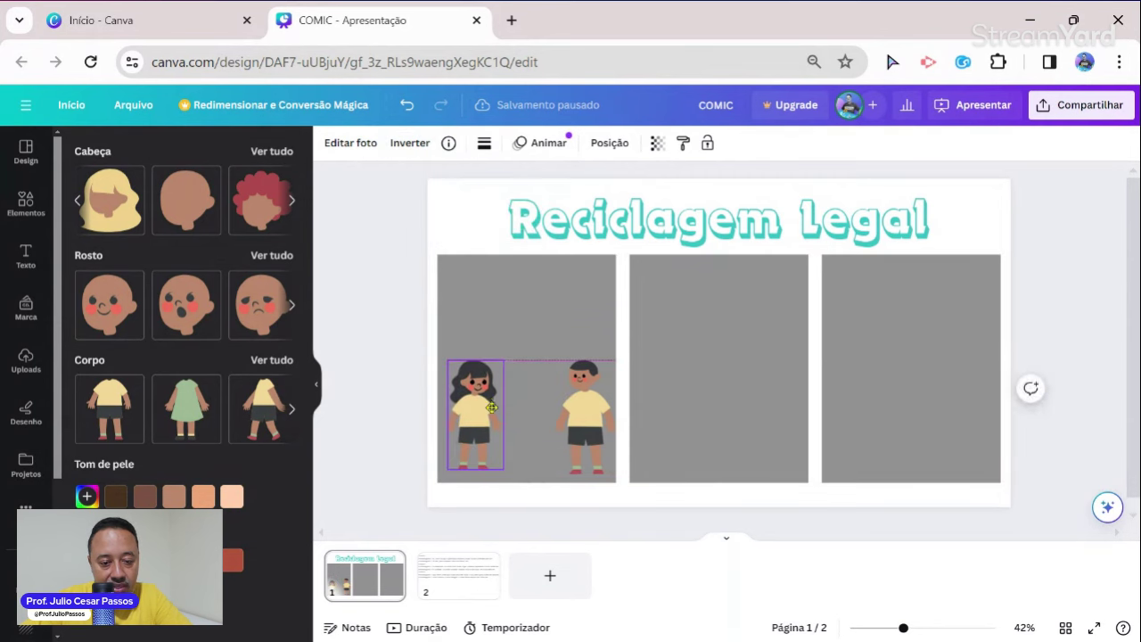
Move the girl and boy closer together in the lower part of the first panel, with their heads aligned
{"action": "left_click_drag", "start_coordinate": [591, 426], "coordinate": [580, 421]}
{"action": "left_click_drag", "start_coordinate": [504, 432], "coordinate": [571, 428]}
{"action": "left_click", "coordinate": [568, 428]}
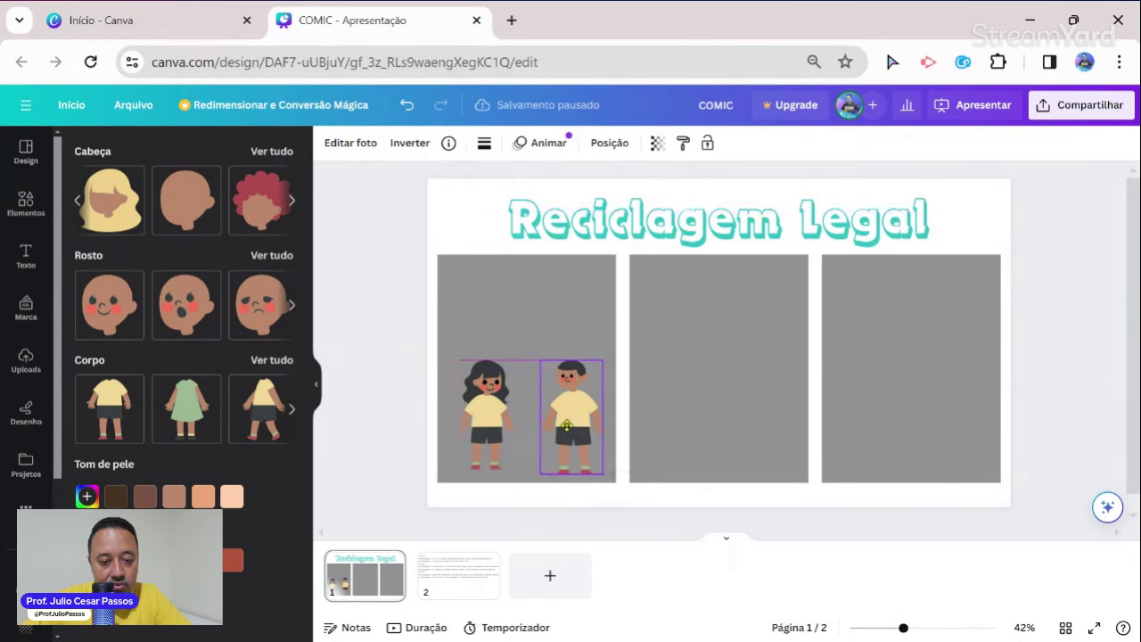
Fill the first comic panel with the document's turquoise color
{"action": "left_click", "coordinate": [500, 287]}
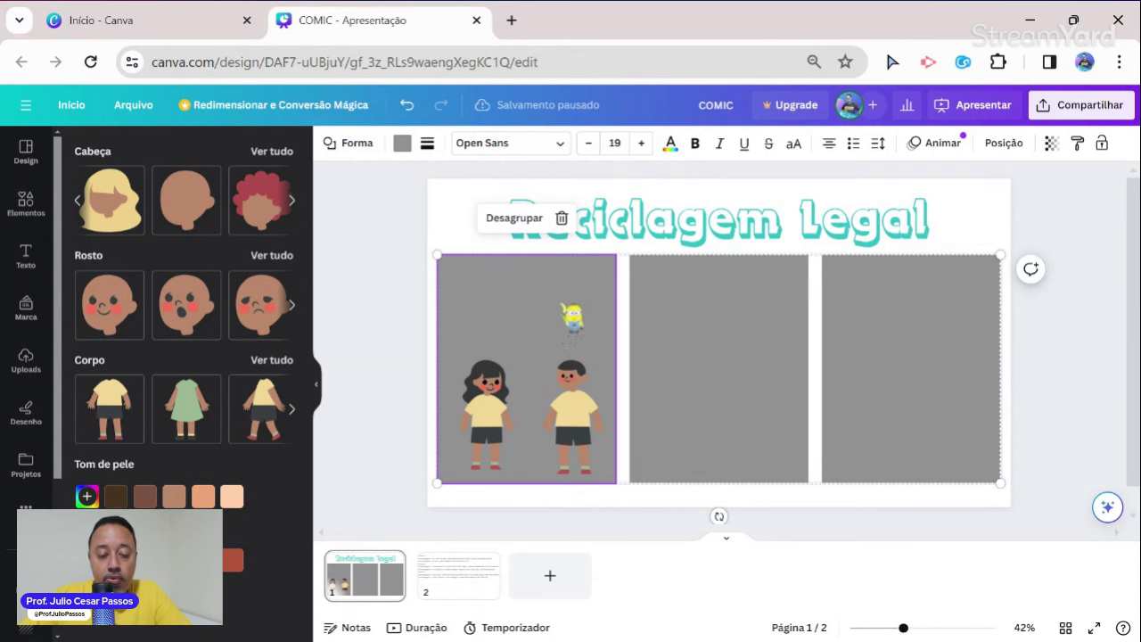
{"action": "left_click", "coordinate": [402, 144]}
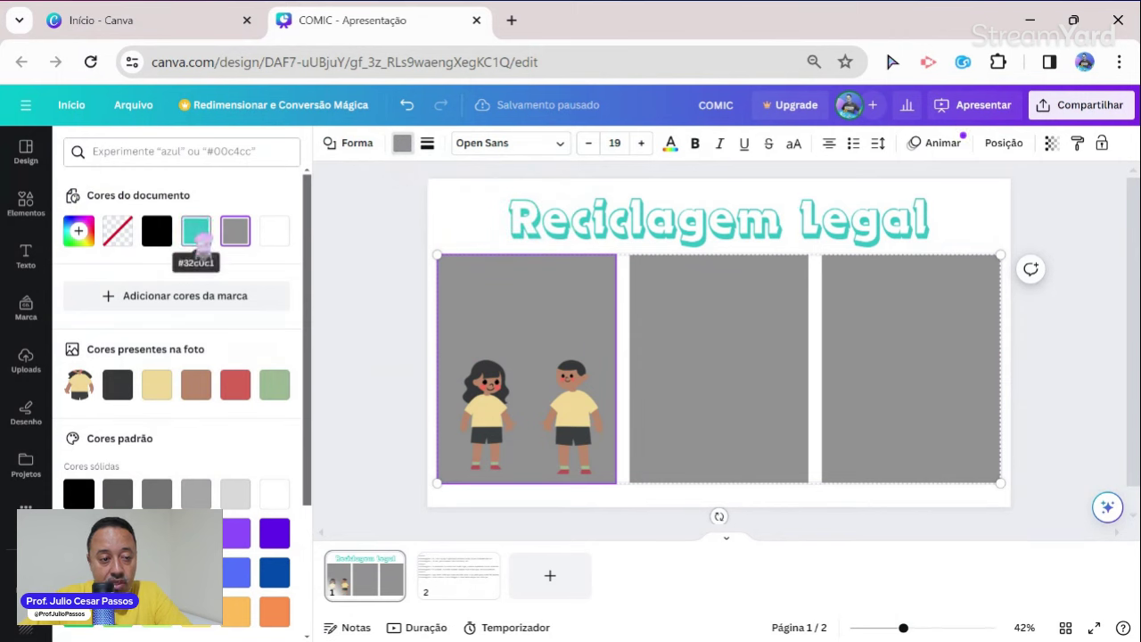
{"action": "left_click", "coordinate": [196, 231]}
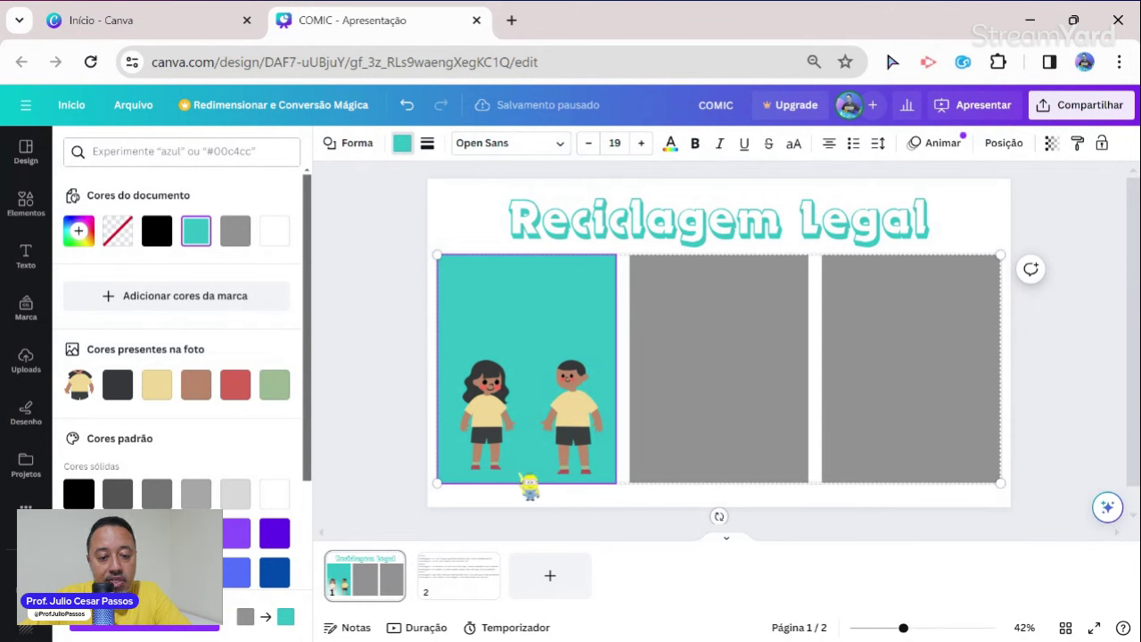
Search the elements for "grama" and show all the photo results
{"action": "left_click", "coordinate": [32, 207]}
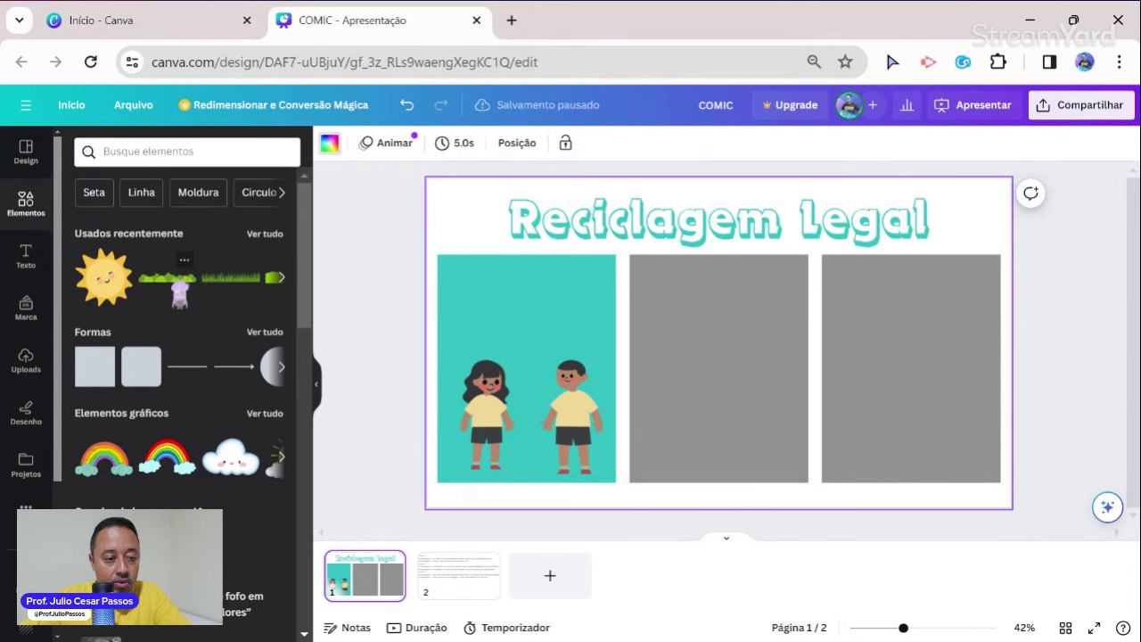
{"action": "left_click", "coordinate": [175, 155]}
{"action": "type", "text": "grama"}
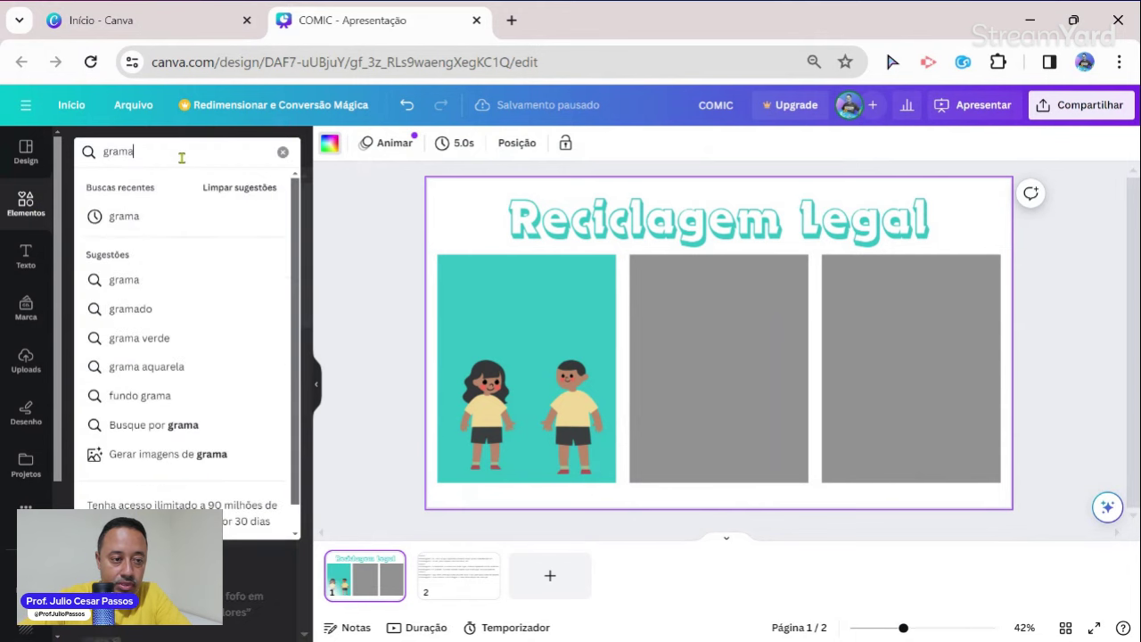
{"action": "key", "text": "Return"}
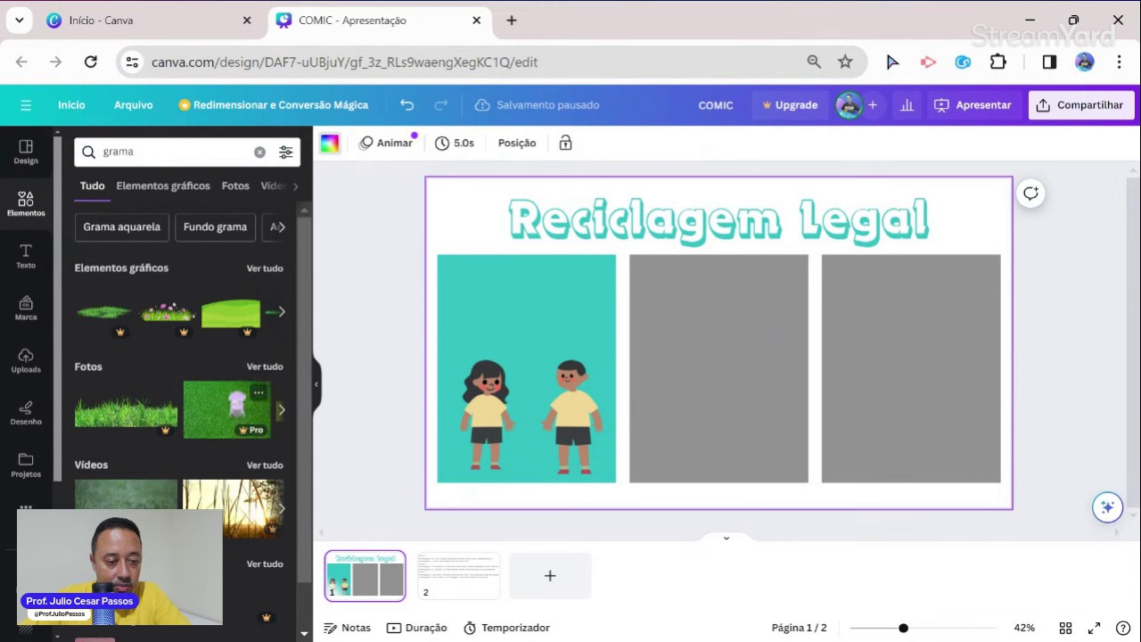
{"action": "left_click", "coordinate": [264, 368]}
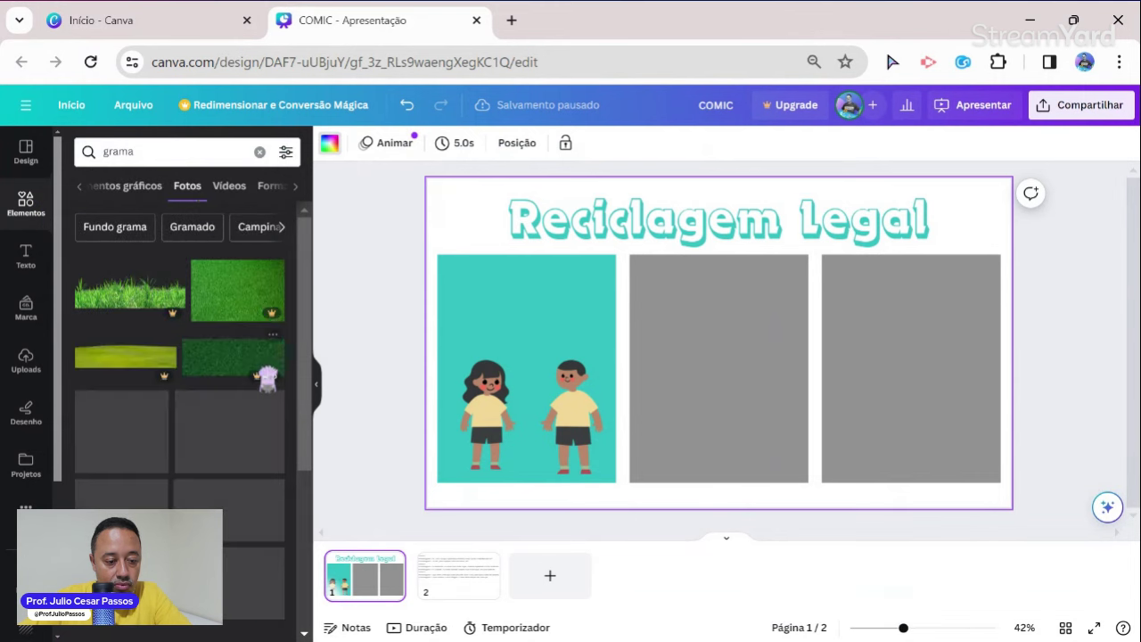
Add a wide cut-out photo of tall green grass from the photo results to page 1
{"action": "scroll", "coordinate": [221, 456], "scroll_direction": "down", "scroll_amount": 5}
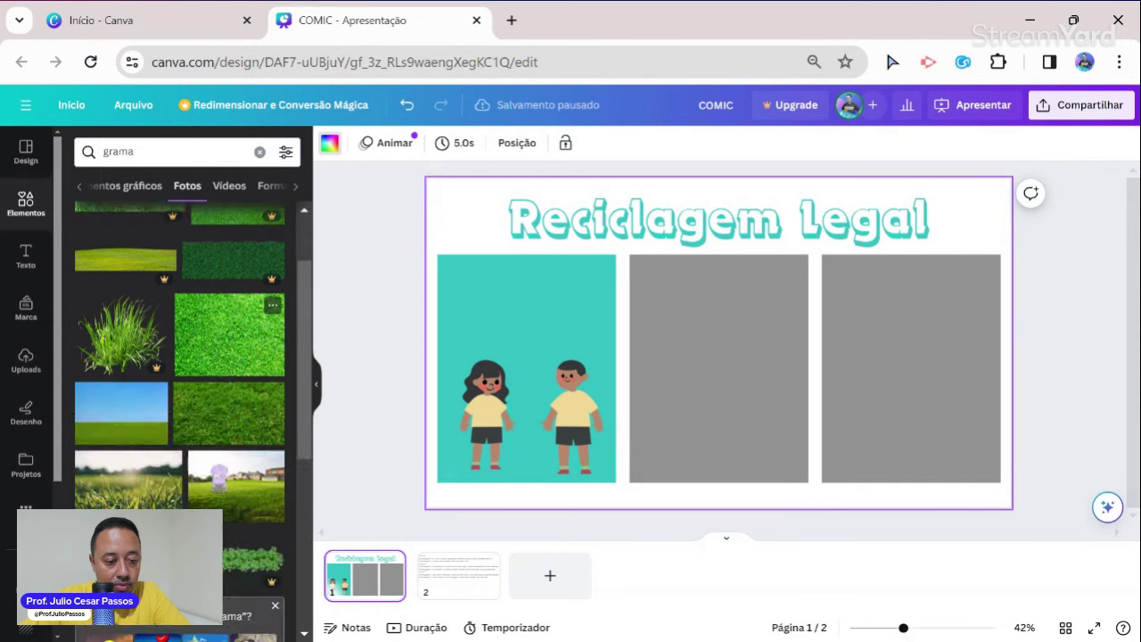
{"action": "scroll", "coordinate": [230, 517], "scroll_direction": "down", "scroll_amount": 8}
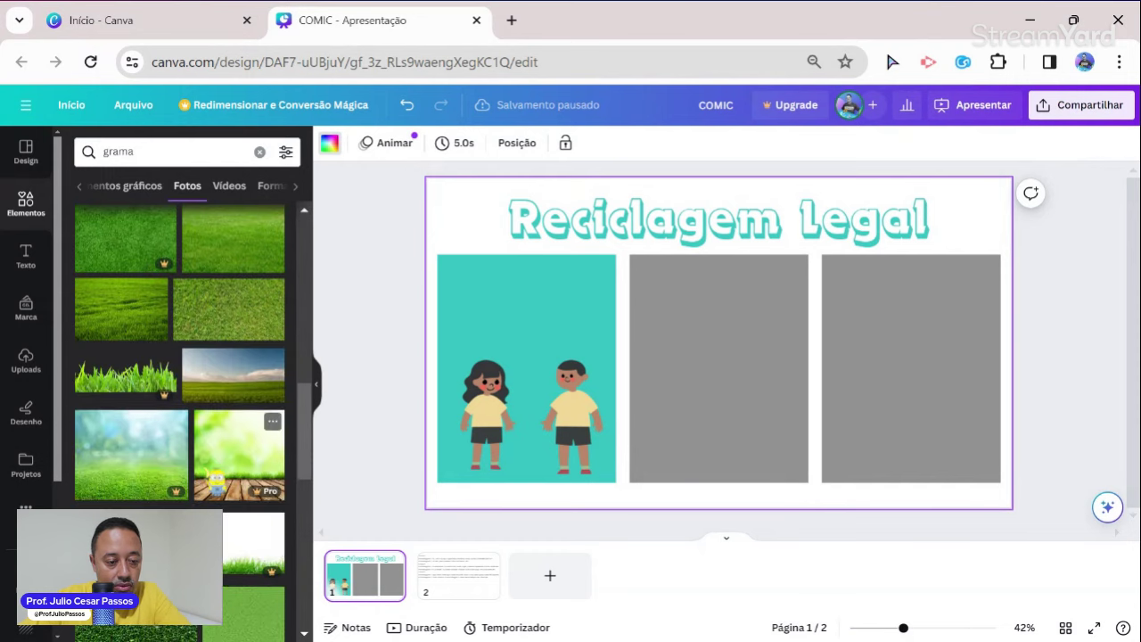
{"action": "scroll", "coordinate": [185, 486], "scroll_direction": "down", "scroll_amount": 2}
{"action": "scroll", "coordinate": [185, 486], "scroll_direction": "down", "scroll_amount": 2}
{"action": "scroll", "coordinate": [185, 485], "scroll_direction": "down", "scroll_amount": 2}
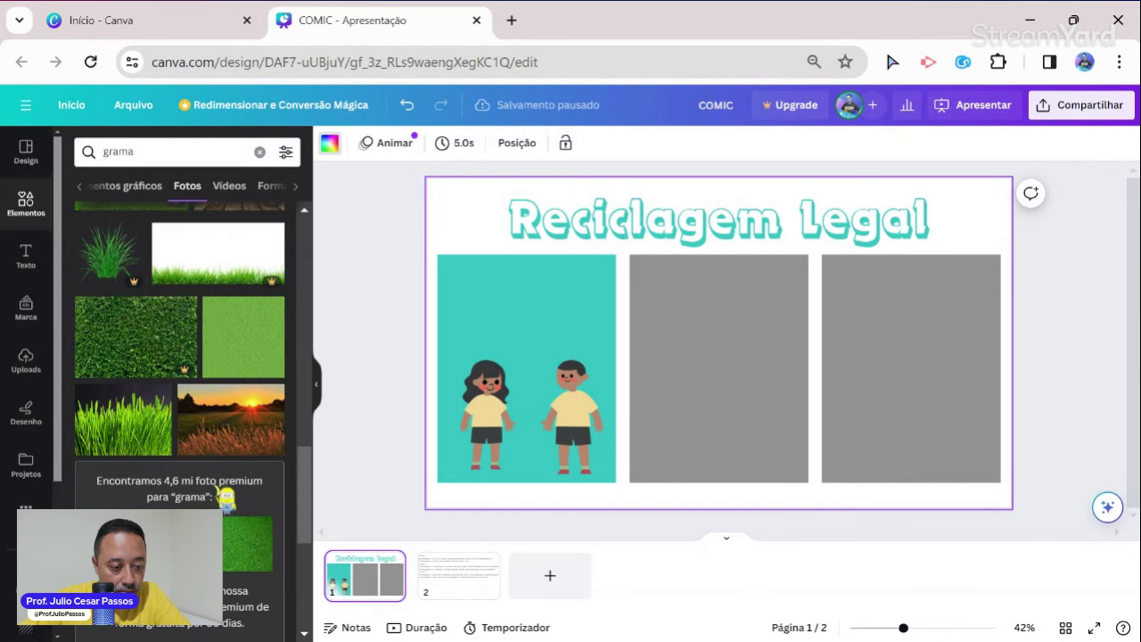
{"action": "left_click", "coordinate": [219, 254]}
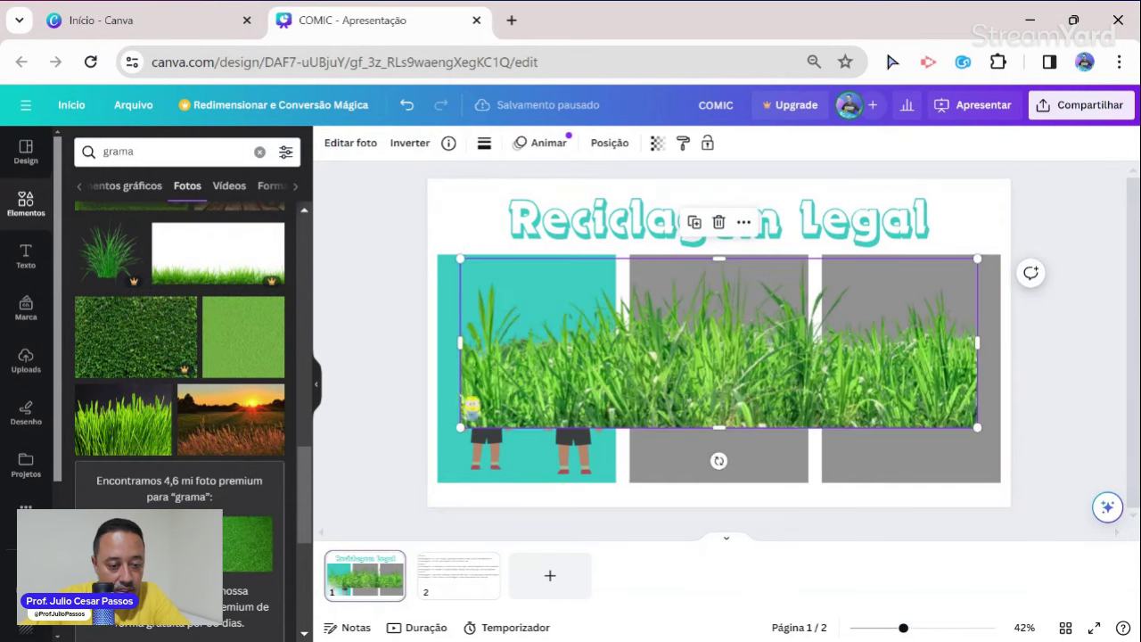
Shrink the grass photo to a low strip along the bottom of the first panel, spanning the panel's full width
{"action": "left_click_drag", "start_coordinate": [680, 390], "coordinate": [664, 420]}
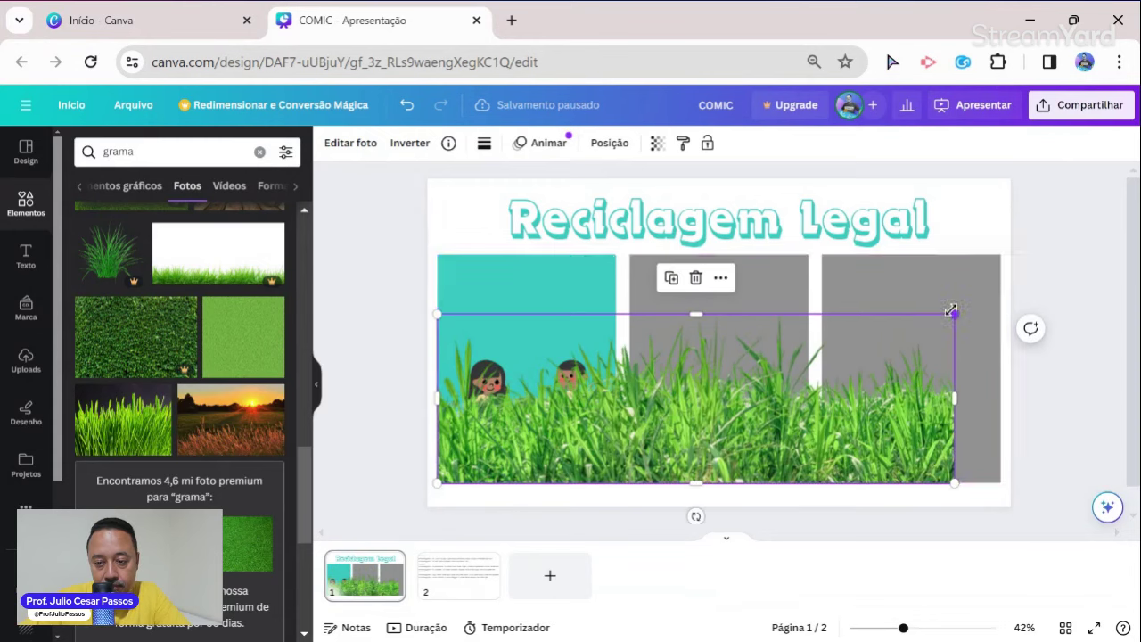
{"action": "left_click_drag", "start_coordinate": [954, 314], "coordinate": [616, 458]}
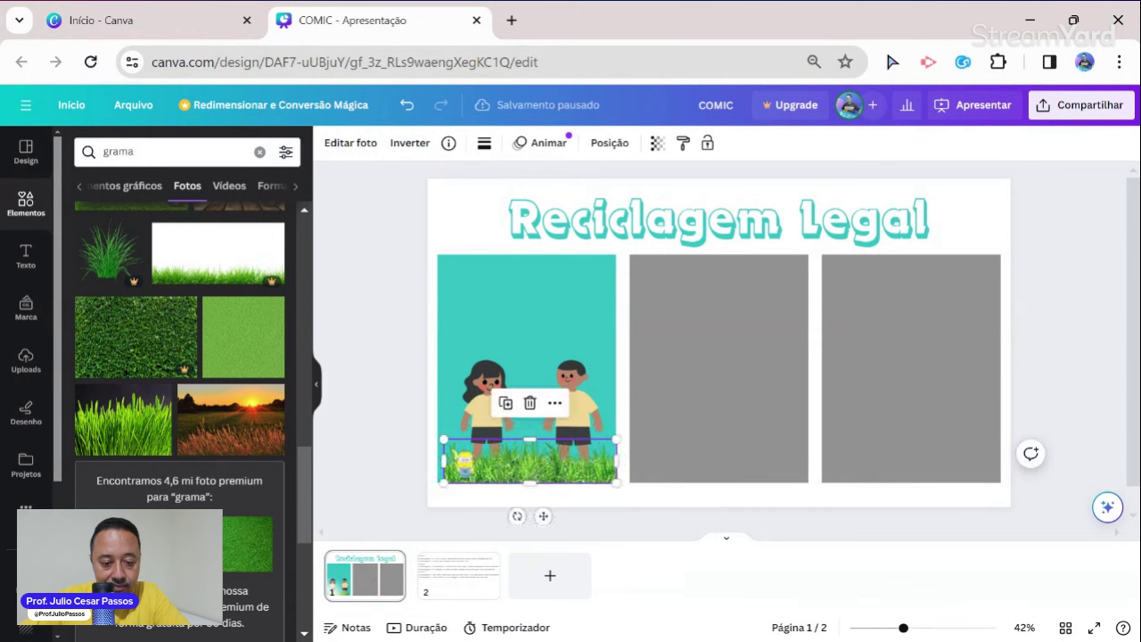
{"action": "left_click_drag", "start_coordinate": [441, 458], "coordinate": [431, 458]}
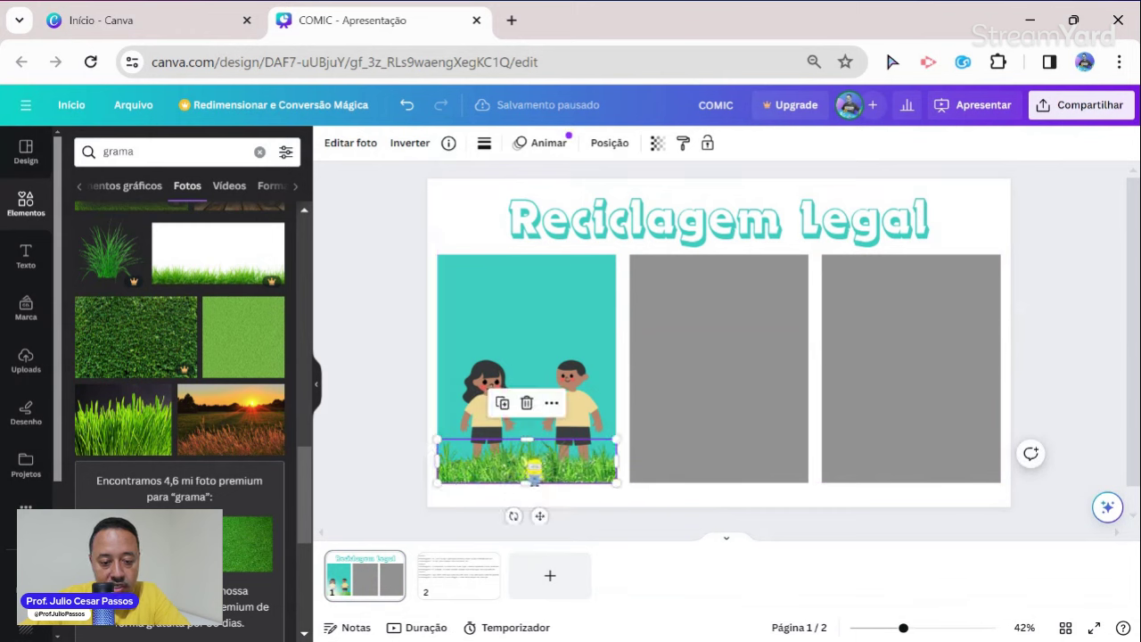
Nudge the grass strip and move the girl and boy apart toward opposite sides of the first panel
{"action": "left_click_drag", "start_coordinate": [531, 463], "coordinate": [529, 458]}
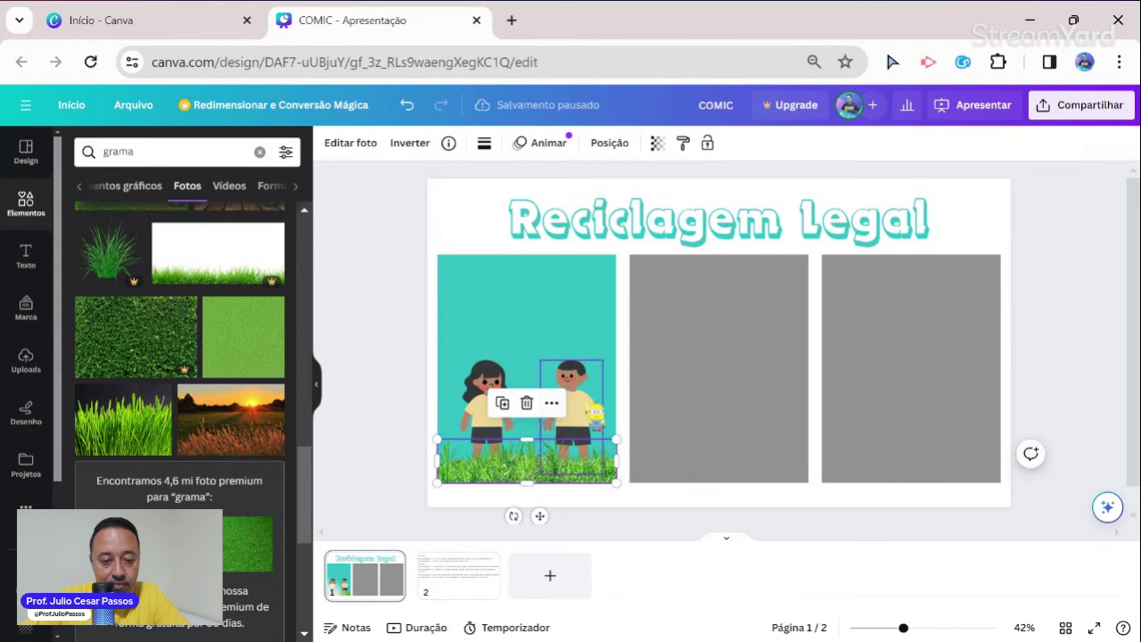
{"action": "left_click", "coordinate": [571, 410]}
{"action": "left_click", "coordinate": [486, 406]}
{"action": "left_click_drag", "start_coordinate": [486, 405], "coordinate": [472, 406]}
{"action": "left_click", "coordinate": [561, 404]}
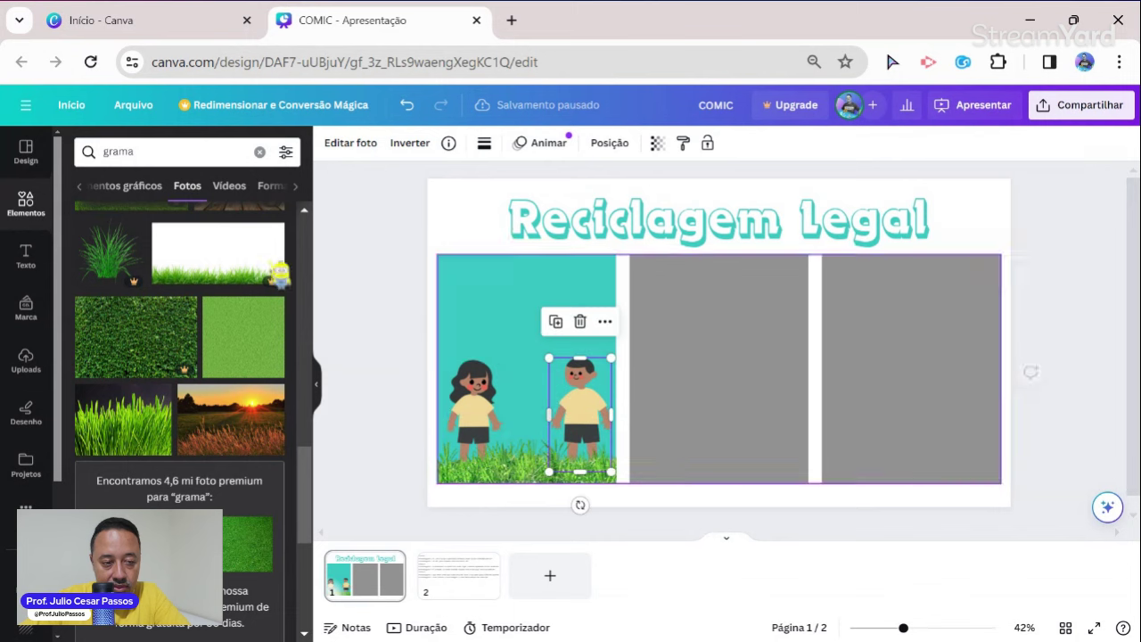
Search the element photos for "arvore", browse the results and clear the search
{"action": "left_click", "coordinate": [158, 153]}
{"action": "type", "text": "arvore"}
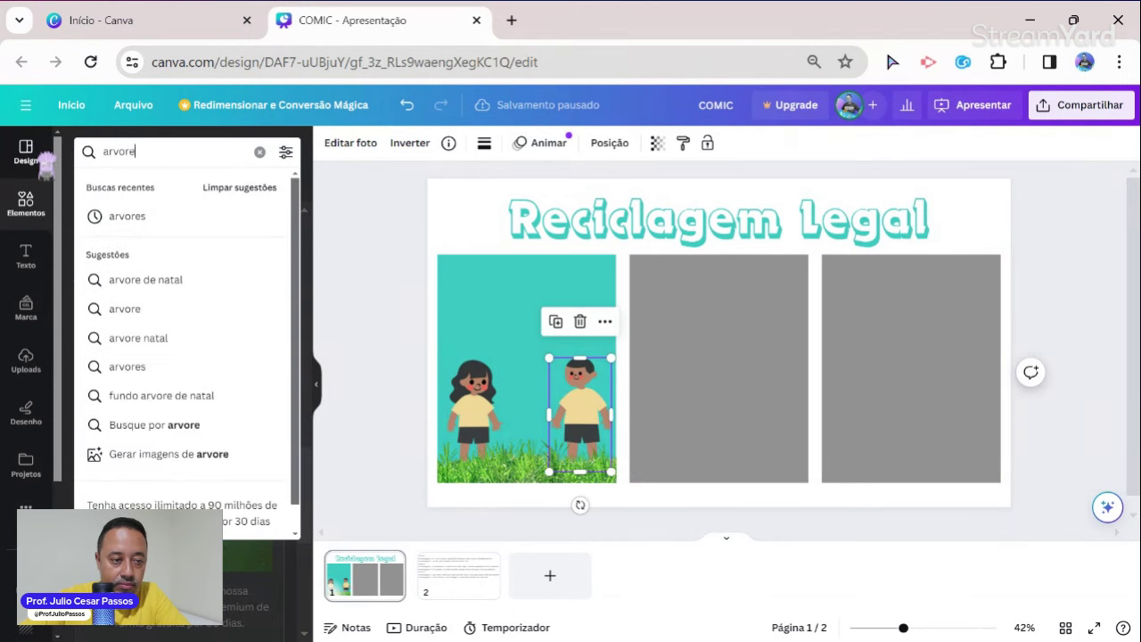
{"action": "key", "text": "Return"}
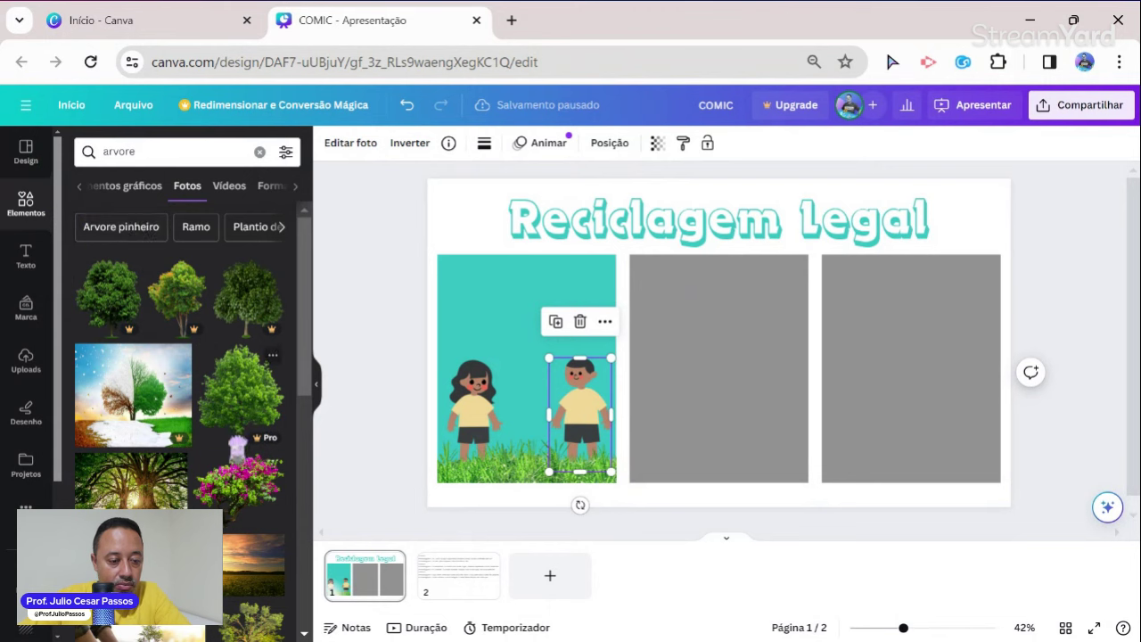
{"action": "scroll", "coordinate": [237, 441], "scroll_direction": "down", "scroll_amount": 2}
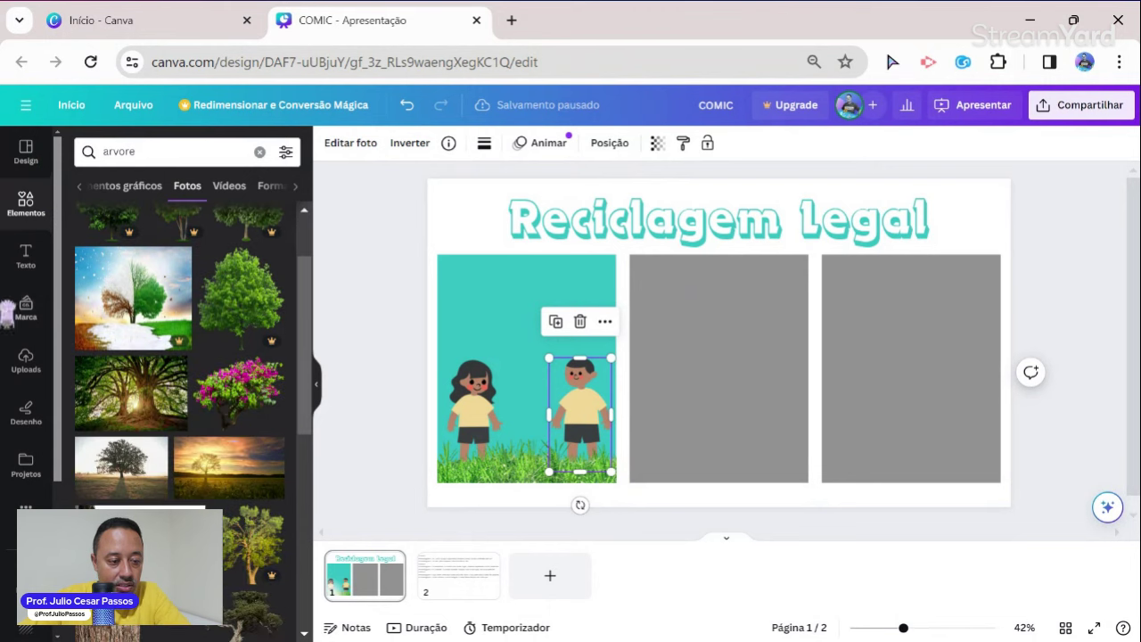
{"action": "left_click", "coordinate": [259, 152]}
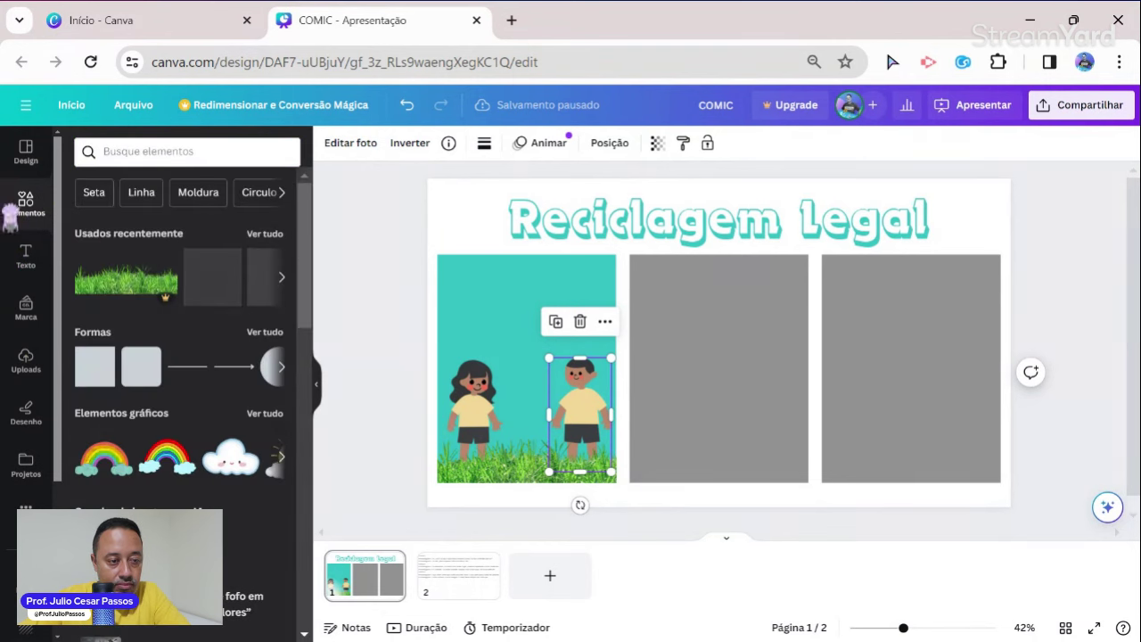
Add the leafy green tree from the recently used elements and place it between the two characters in the first panel
{"action": "left_click", "coordinate": [265, 234]}
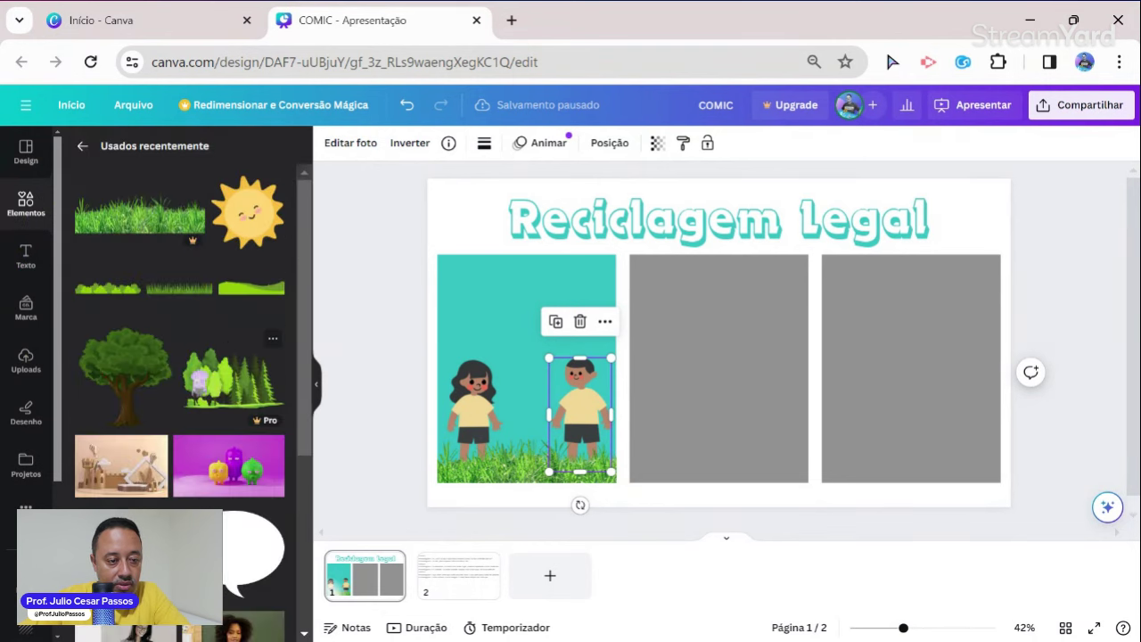
{"action": "left_click", "coordinate": [134, 405]}
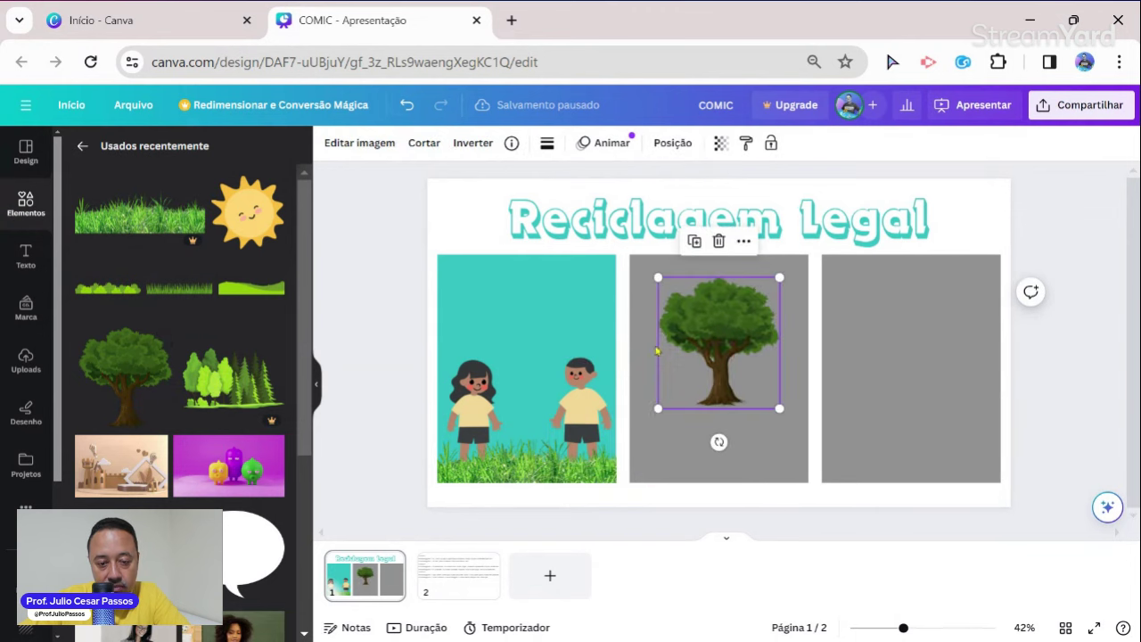
{"action": "left_click_drag", "start_coordinate": [656, 351], "coordinate": [523, 389]}
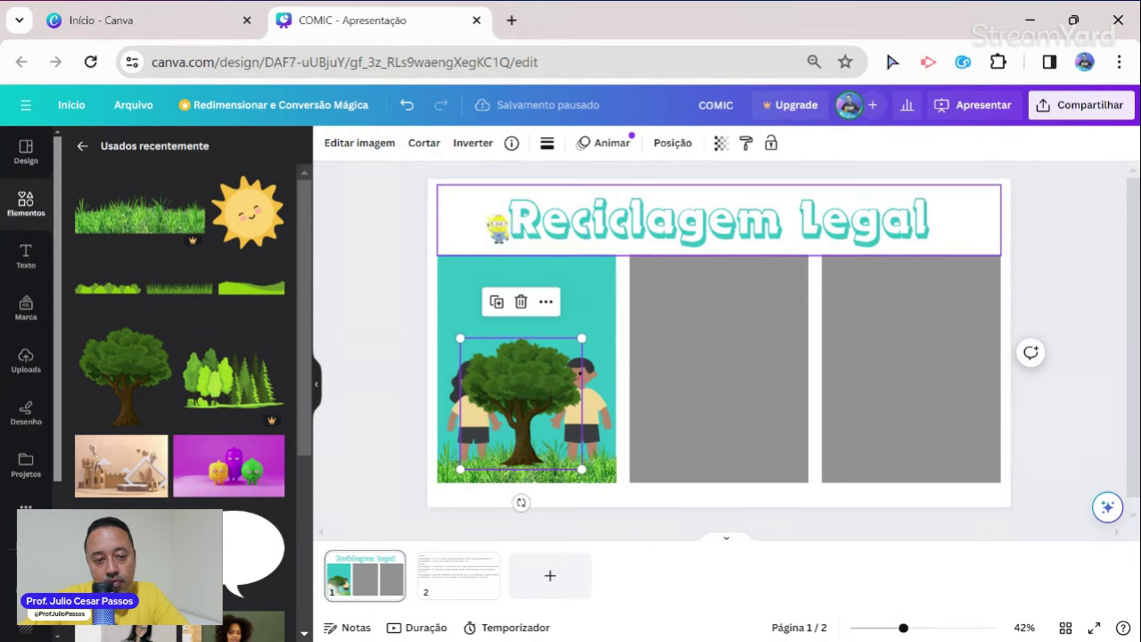
Reorder the tree so it sits behind the characters and grass but in front of the turquoise panel
{"action": "left_click", "coordinate": [671, 145]}
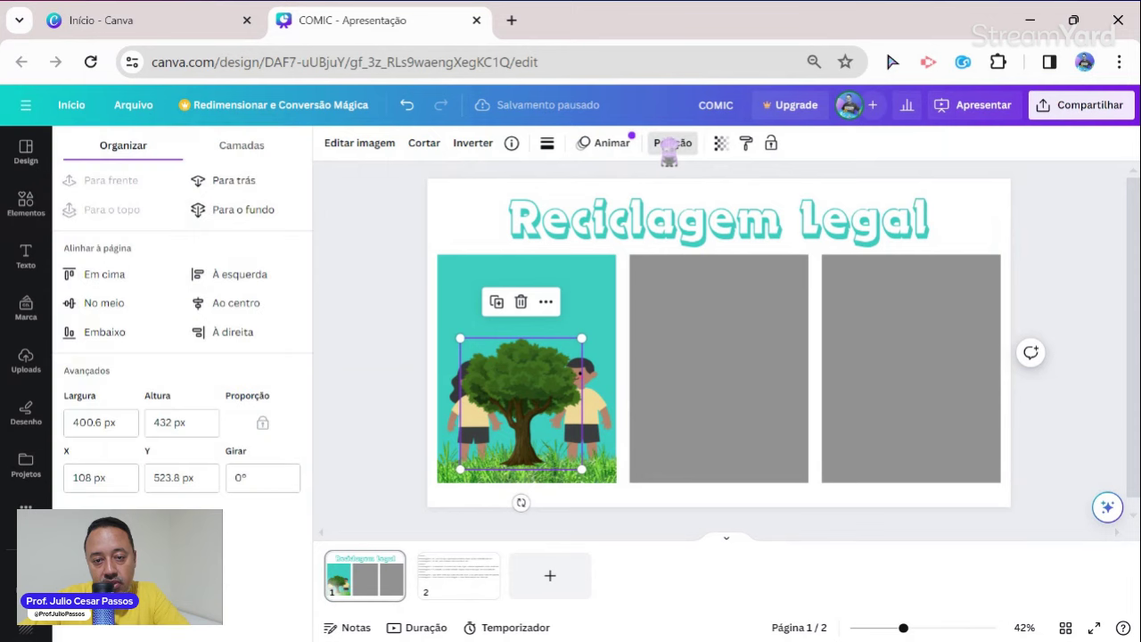
{"action": "left_click", "coordinate": [220, 210]}
{"action": "left_click", "coordinate": [124, 182]}
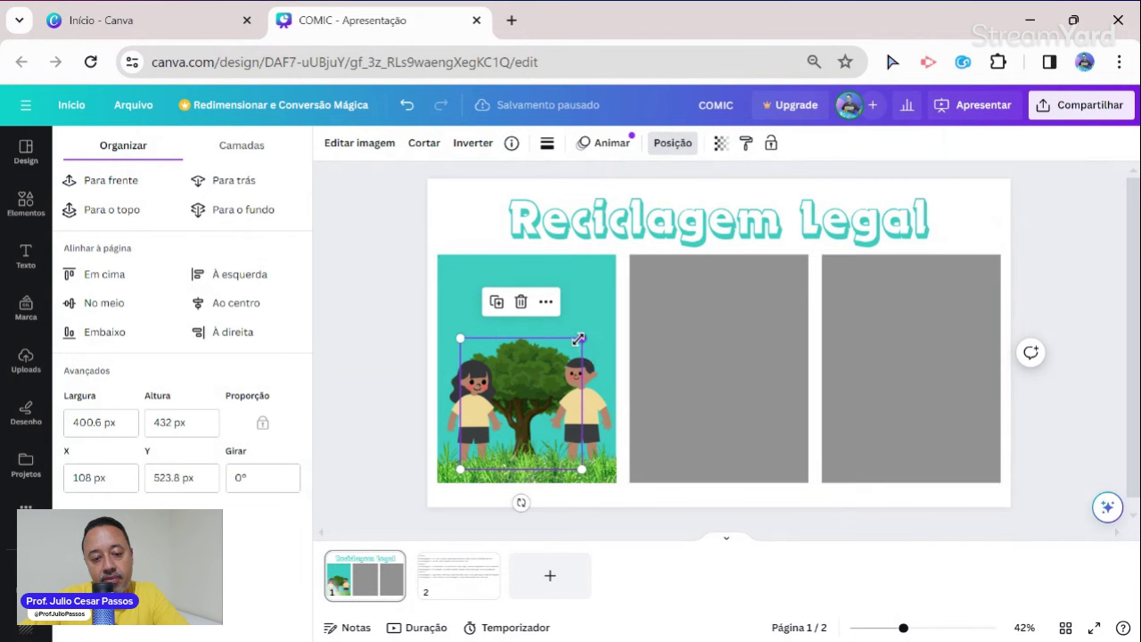
Enlarge the tree to about 514 × 555 px and align it with the first panel's left edge
{"action": "left_click_drag", "start_coordinate": [581, 339], "coordinate": [616, 301]}
{"action": "left_click_drag", "start_coordinate": [525, 334], "coordinate": [502, 334]}
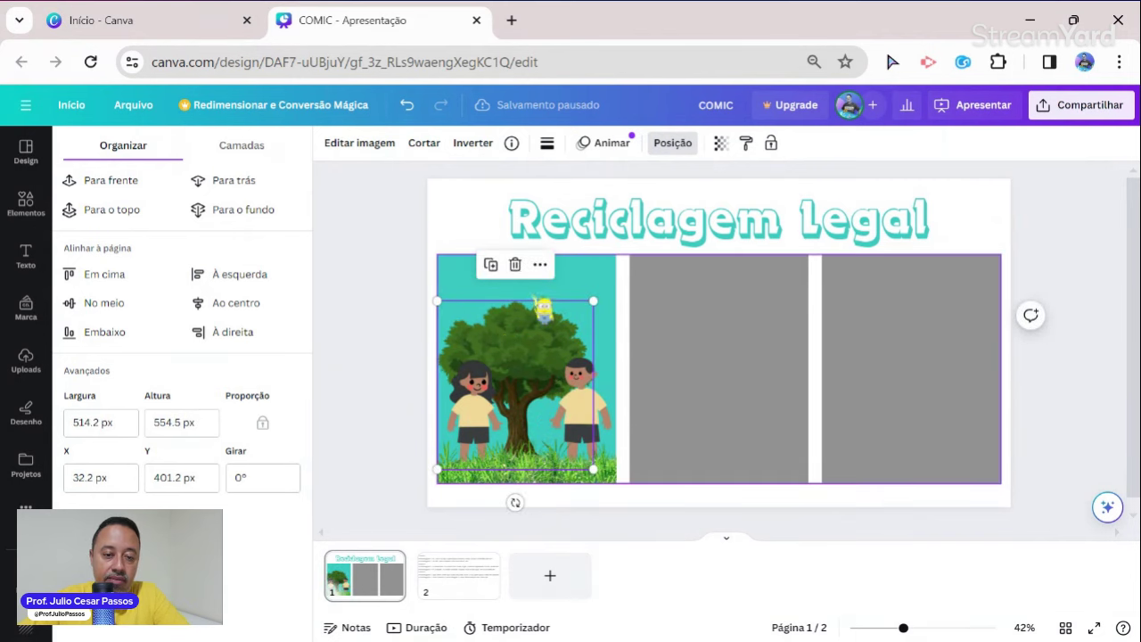
{"action": "left_click", "coordinate": [543, 311]}
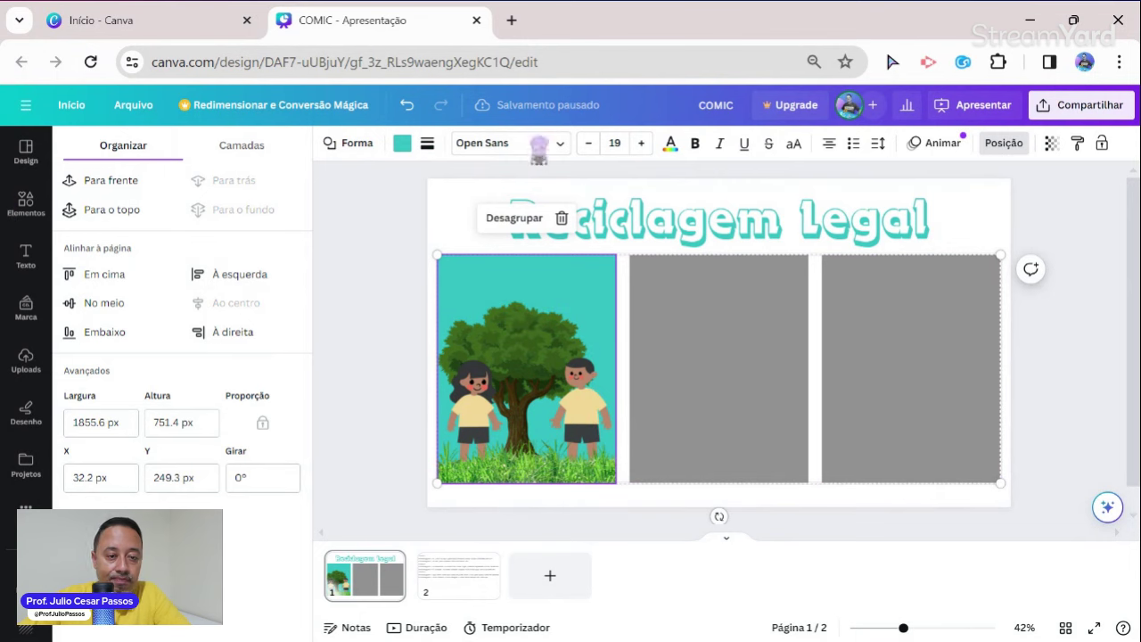
Add the smiling sun from the recently used elements and shrink it into the first panel's upper-right corner
{"action": "left_click", "coordinate": [26, 200]}
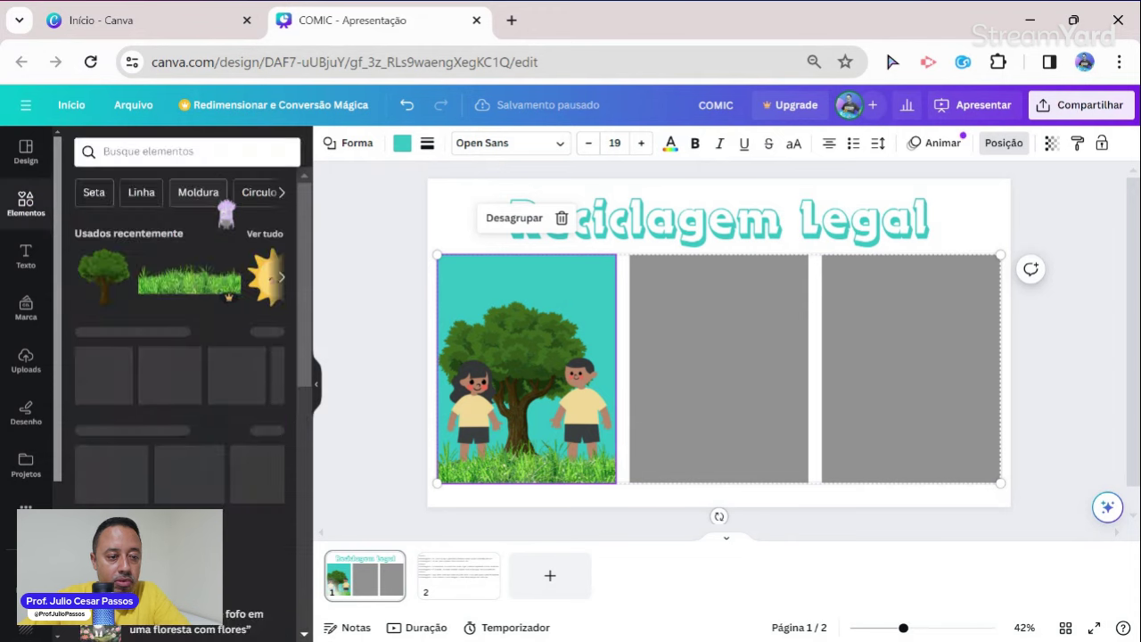
{"action": "left_click", "coordinate": [267, 276]}
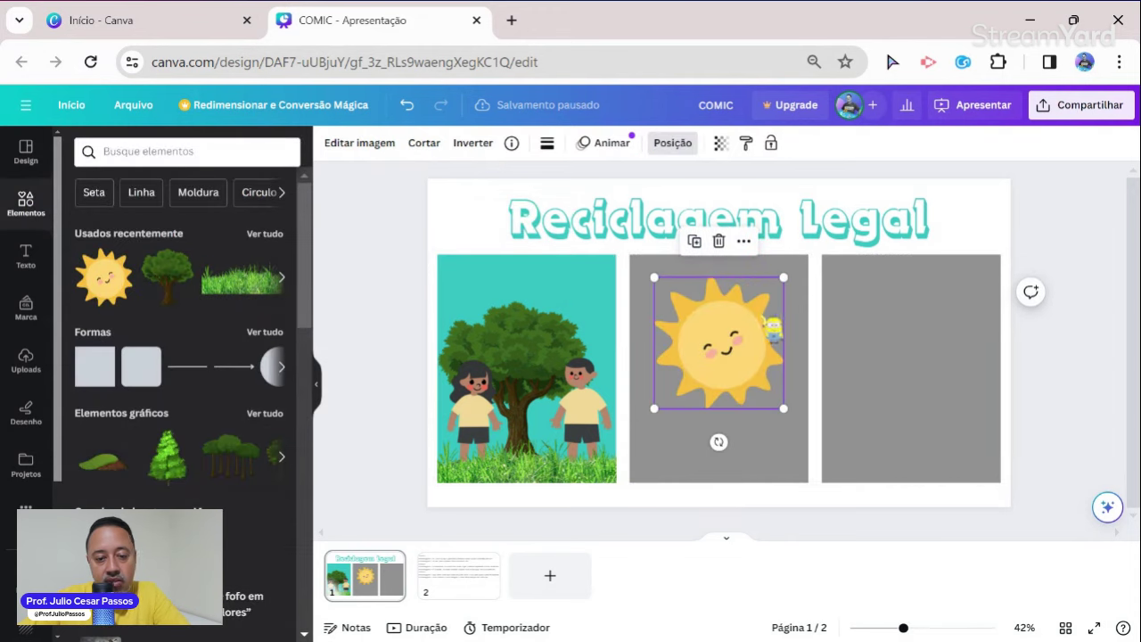
{"action": "left_click_drag", "start_coordinate": [685, 312], "coordinate": [553, 291]}
{"action": "left_click_drag", "start_coordinate": [484, 385], "coordinate": [586, 295]}
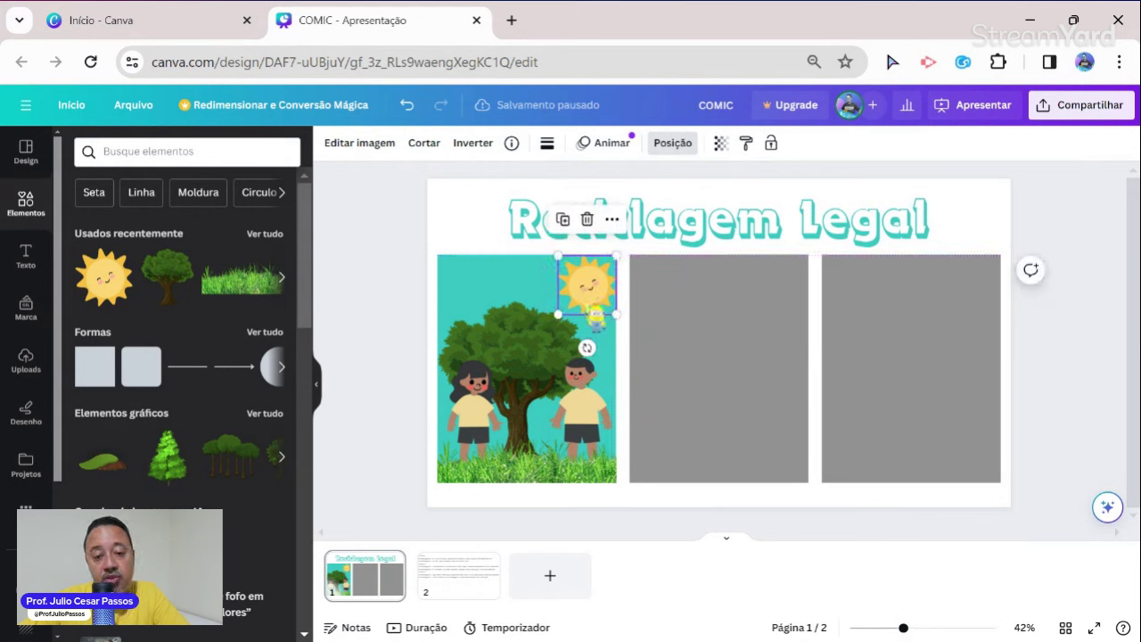
Search the elements for "balões de conversa" and show all the graphic results
{"action": "left_click", "coordinate": [526, 350]}
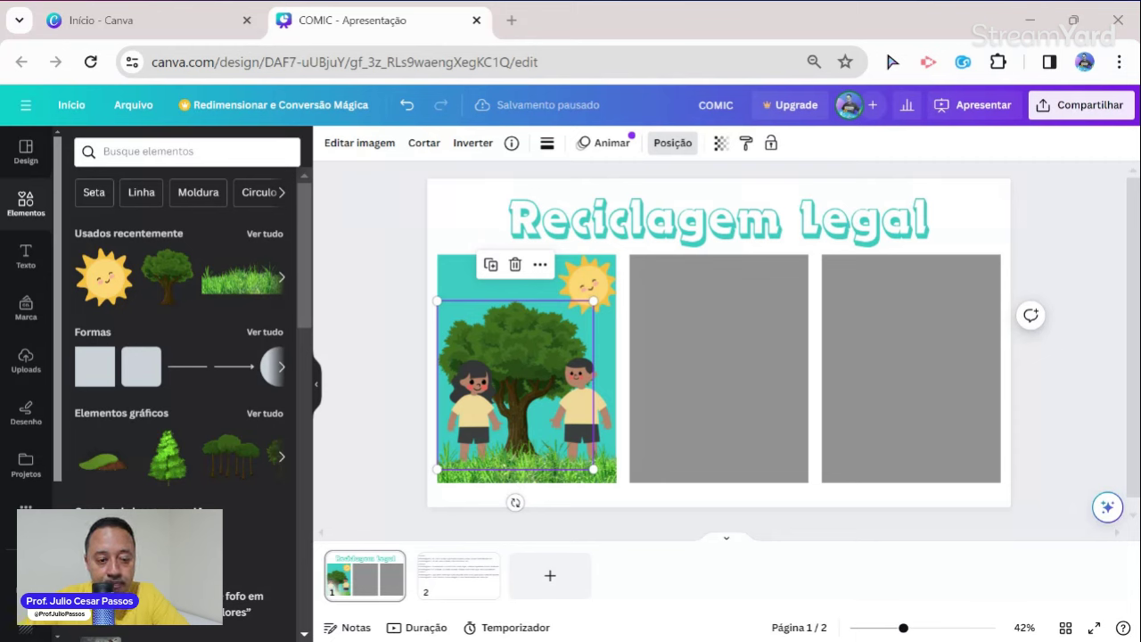
{"action": "left_click_drag", "start_coordinate": [479, 361], "coordinate": [268, 407]}
{"action": "left_click_drag", "start_coordinate": [247, 235], "coordinate": [165, 150]}
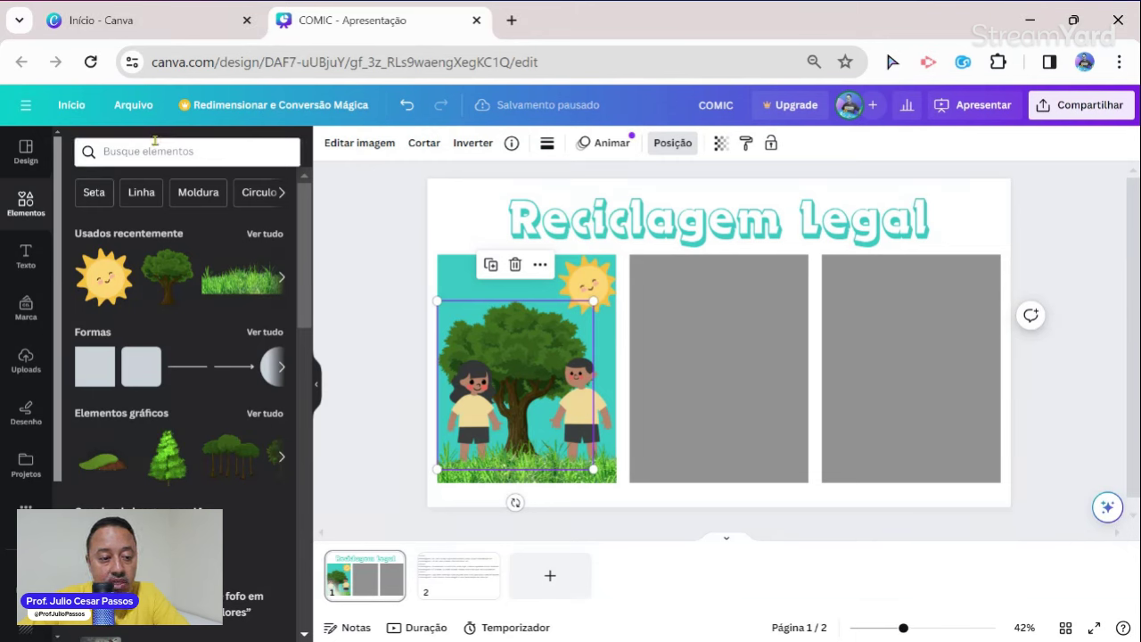
{"action": "left_click", "coordinate": [160, 149]}
{"action": "type", "text": "bal"}
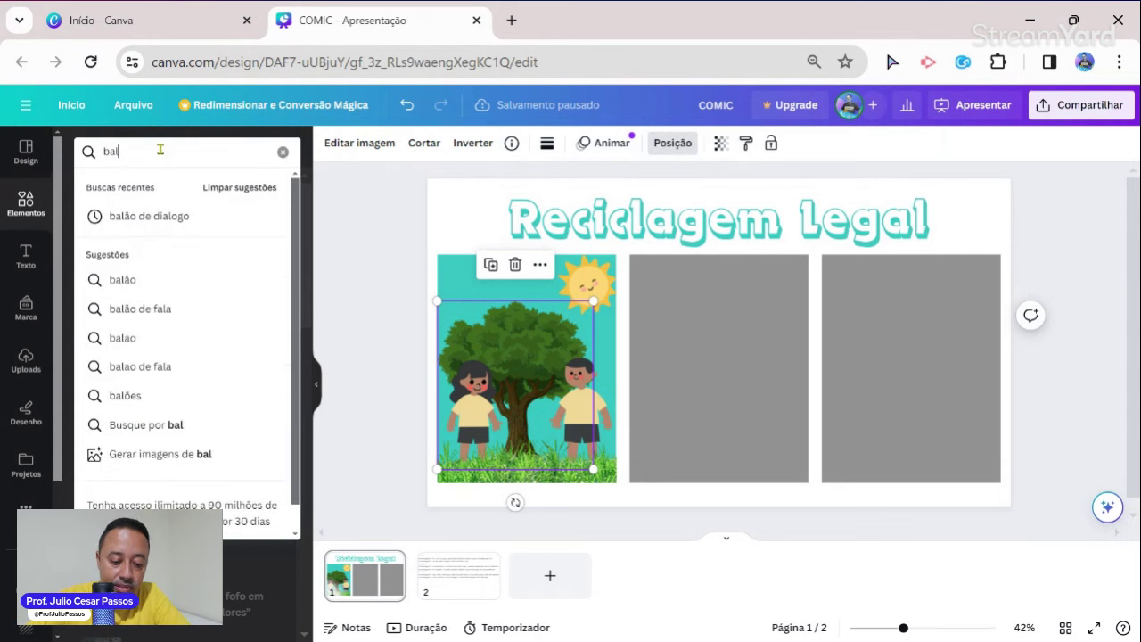
{"action": "type", "text": "ões de conve"}
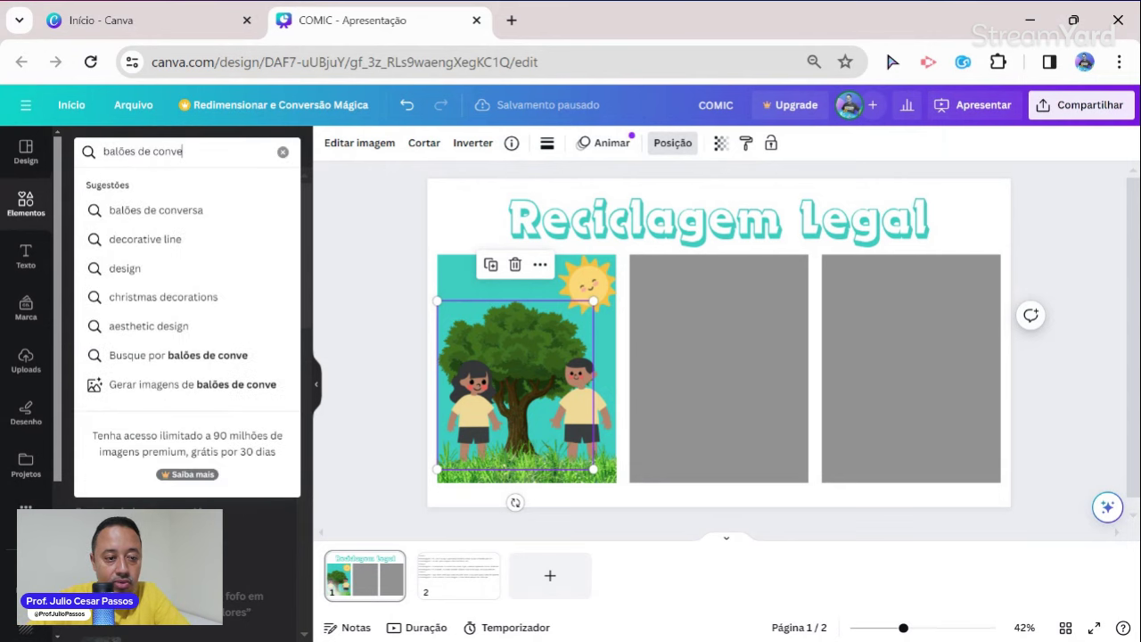
{"action": "key", "text": "Down"}
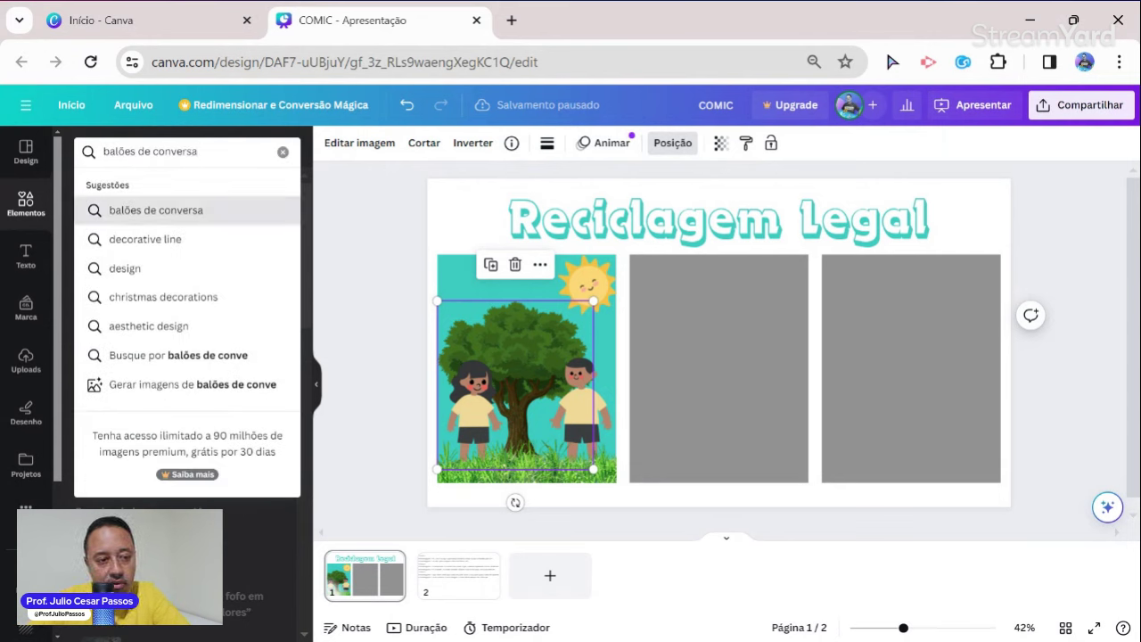
{"action": "key", "text": "Return"}
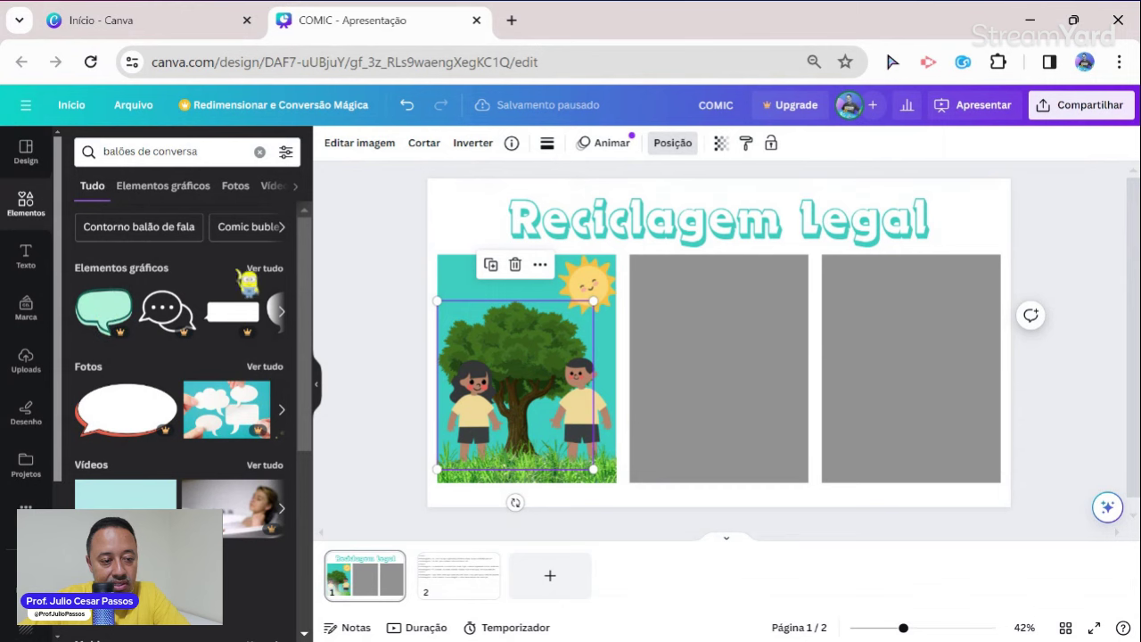
{"action": "left_click", "coordinate": [264, 270]}
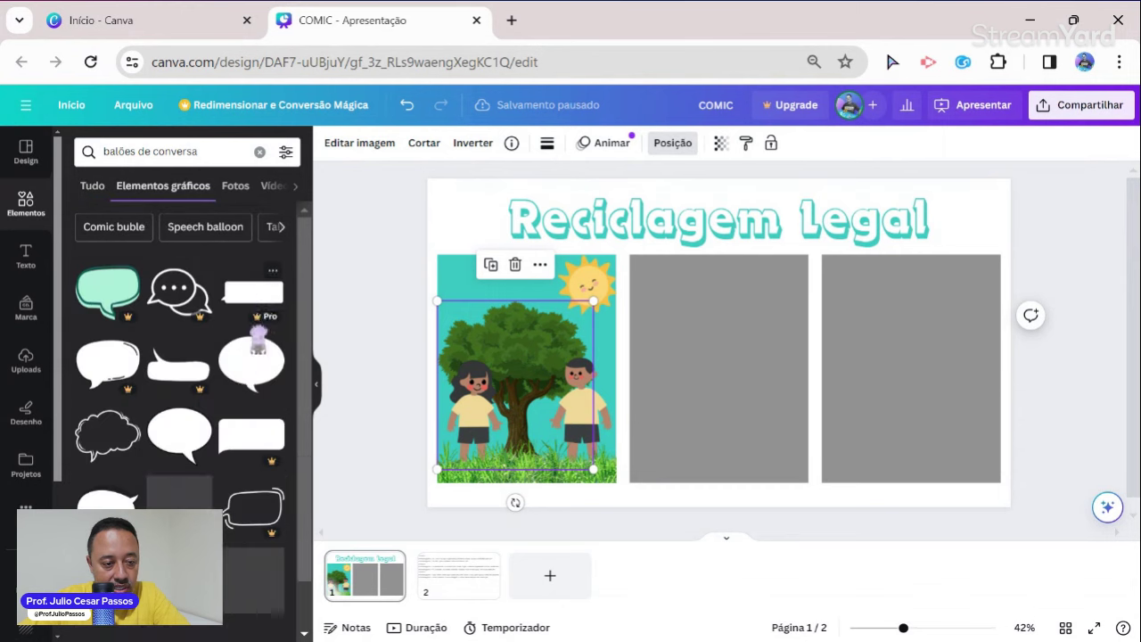
Add a white oval speech balloon with a black outline, shrink it in the first panel and duplicate it
{"action": "left_click", "coordinate": [180, 434]}
{"action": "left_click_drag", "start_coordinate": [753, 351], "coordinate": [550, 348]}
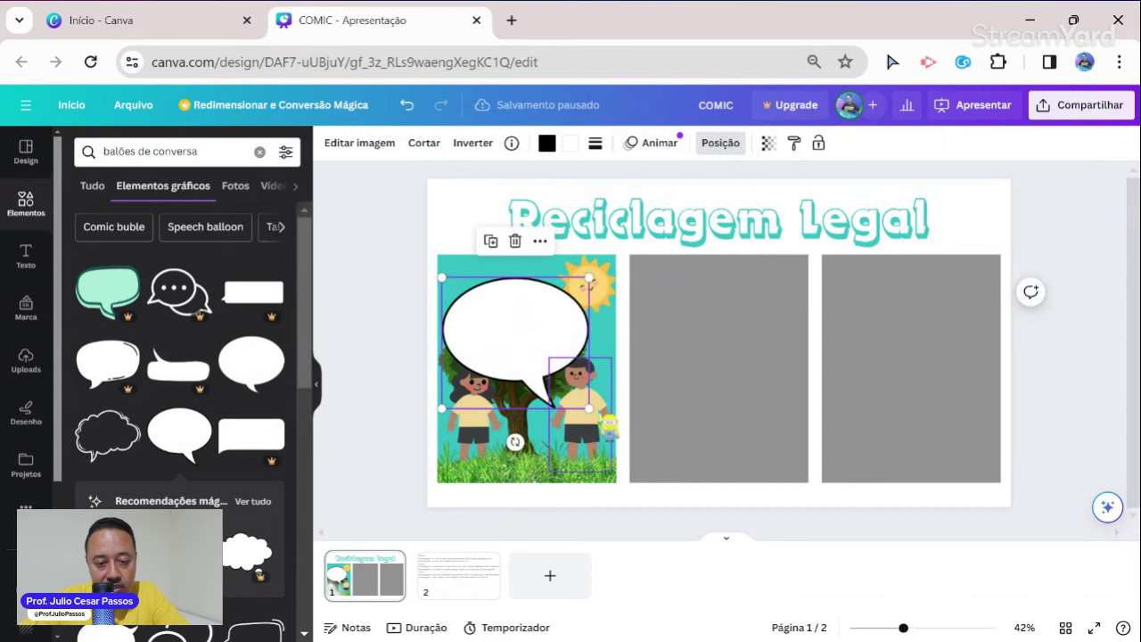
{"action": "left_click_drag", "start_coordinate": [589, 408], "coordinate": [535, 355]}
{"action": "left_click_drag", "start_coordinate": [500, 314], "coordinate": [507, 344]}
Flip the copied balloon horizontally and shrink it above the girl's head
{"action": "left_click", "coordinate": [472, 142]}
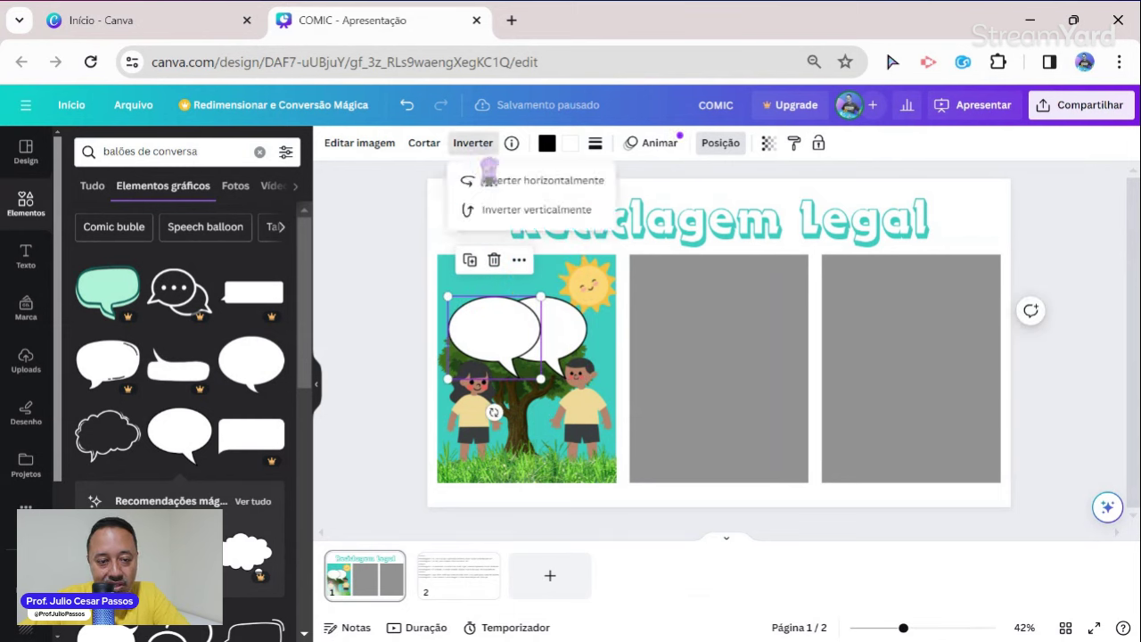
{"action": "left_click_drag", "start_coordinate": [537, 294], "coordinate": [558, 318]}
{"action": "left_click_drag", "start_coordinate": [478, 319], "coordinate": [466, 323]}
Move the sun to the first panel's upper-left corner and position the two balloons above their characters' heads
{"action": "mouse_move", "coordinate": [549, 317]}
{"action": "left_mouse_down"}
{"action": "mouse_move", "coordinate": [554, 328]}
{"action": "mouse_move", "coordinate": [549, 315]}
{"action": "left_mouse_up"}
{"action": "left_click_drag", "start_coordinate": [604, 274], "coordinate": [480, 281]}
{"action": "left_click", "coordinate": [548, 307]}
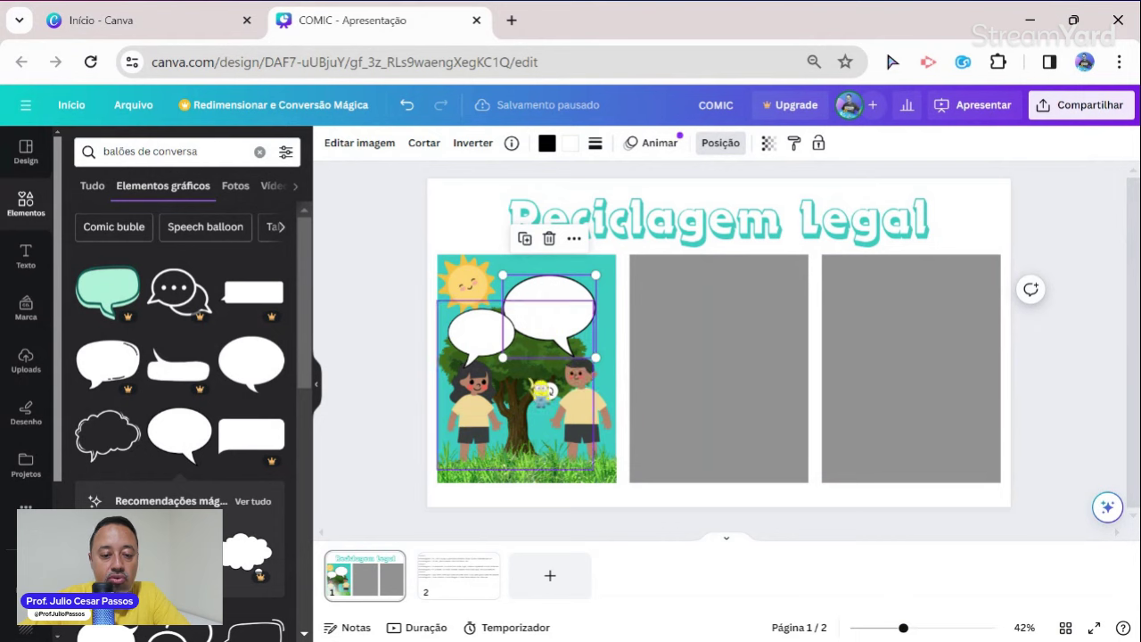
{"action": "left_click_drag", "start_coordinate": [570, 326], "coordinate": [578, 321]}
{"action": "left_click", "coordinate": [477, 339]}
{"action": "left_click_drag", "start_coordinate": [477, 338], "coordinate": [480, 343]}
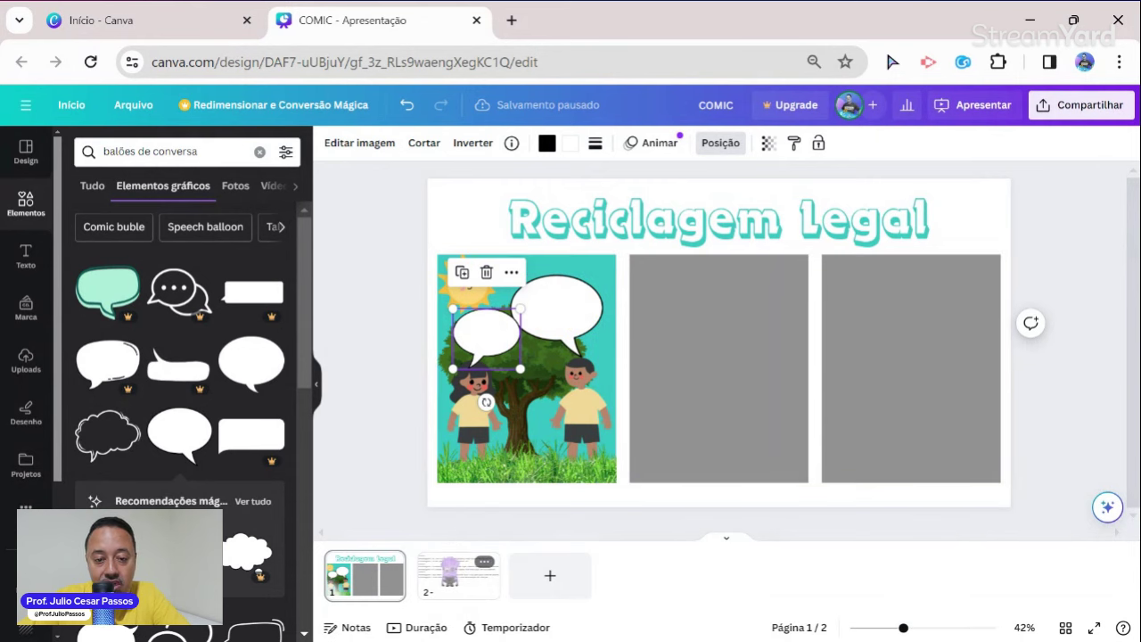
Cut Personagem 1's Cena 1 line "Ei, você viu que a prefeitura colocou essas lixeiras coloridas por aí?" from the page 2 dialogue
{"action": "left_click", "coordinate": [453, 571]}
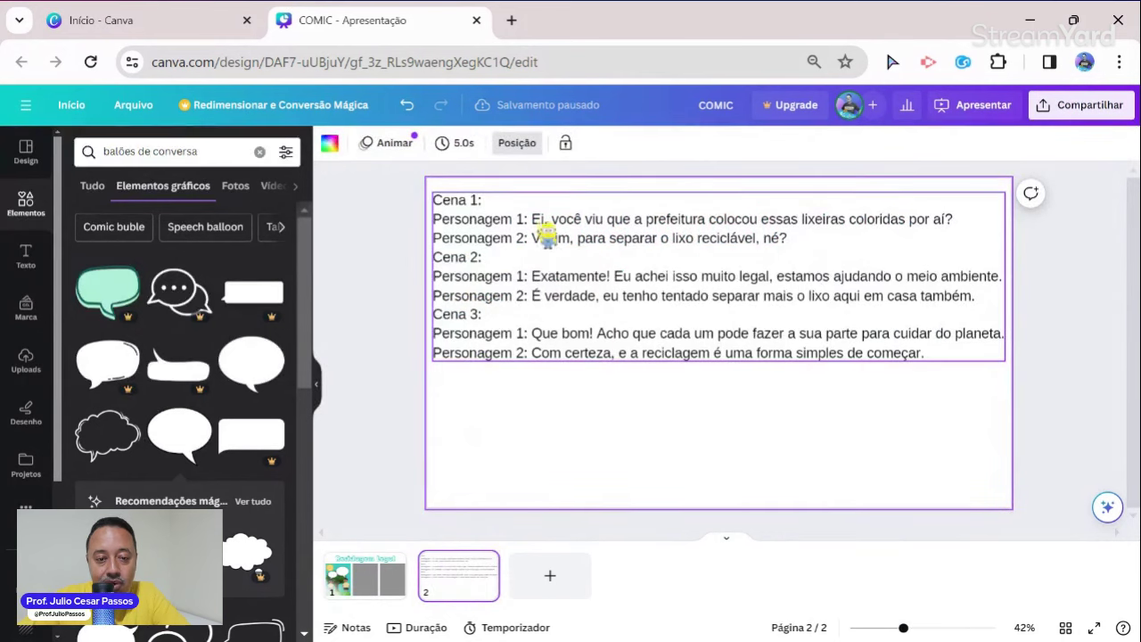
{"action": "left_click", "coordinate": [541, 225]}
{"action": "double_click", "coordinate": [541, 225]}
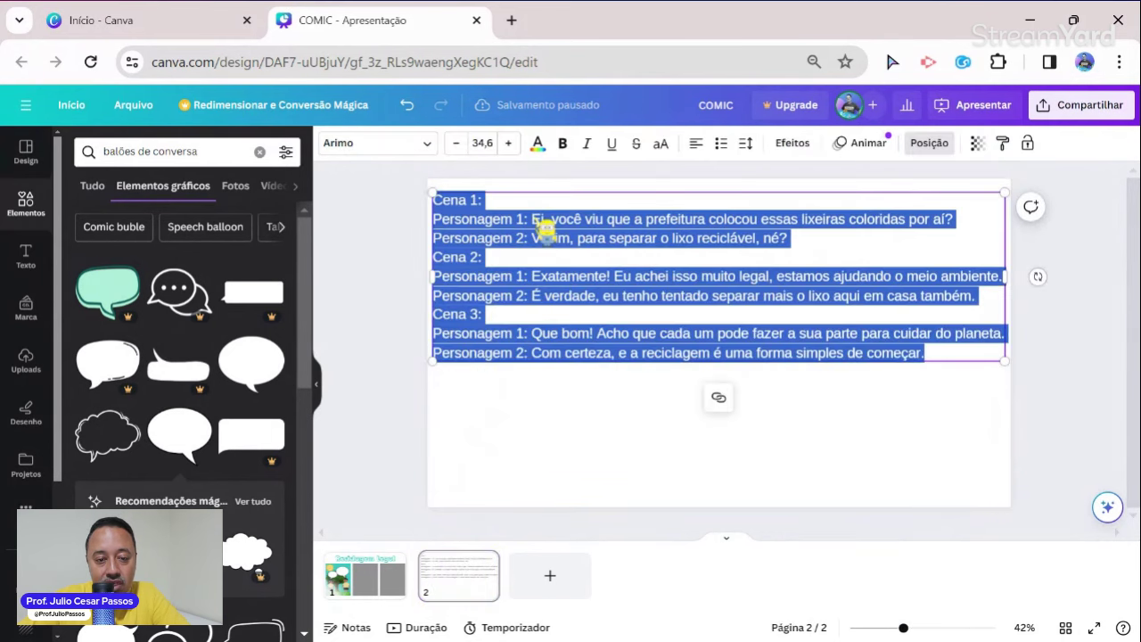
{"action": "double_click", "coordinate": [537, 219]}
{"action": "left_click", "coordinate": [957, 223], "text": "shift"}
{"action": "key", "text": "ctrl+c"}
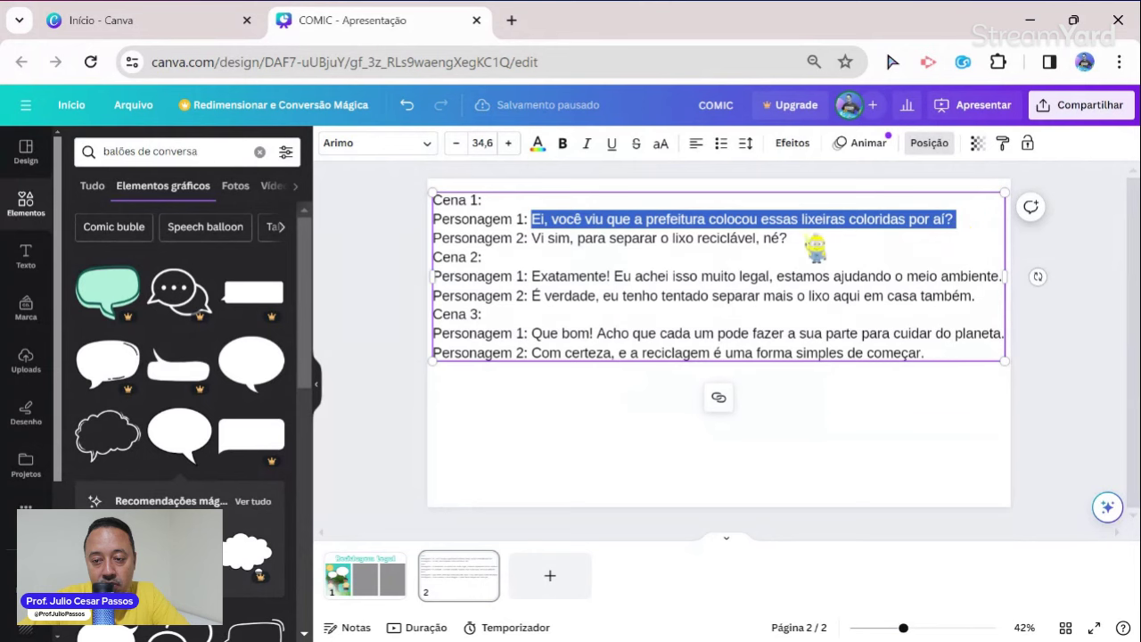
{"action": "key", "text": "Delete"}
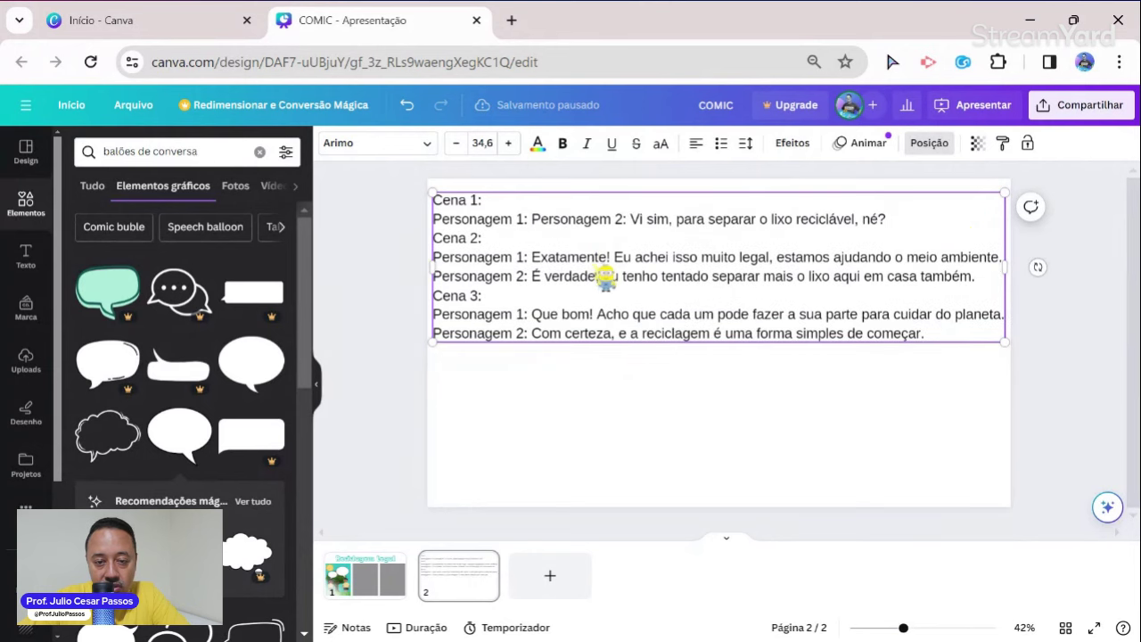
Paste the cut dialogue line on page 1, scale it down to size 14,5 and place it inside the girl's speech balloon
{"action": "left_click", "coordinate": [350, 593]}
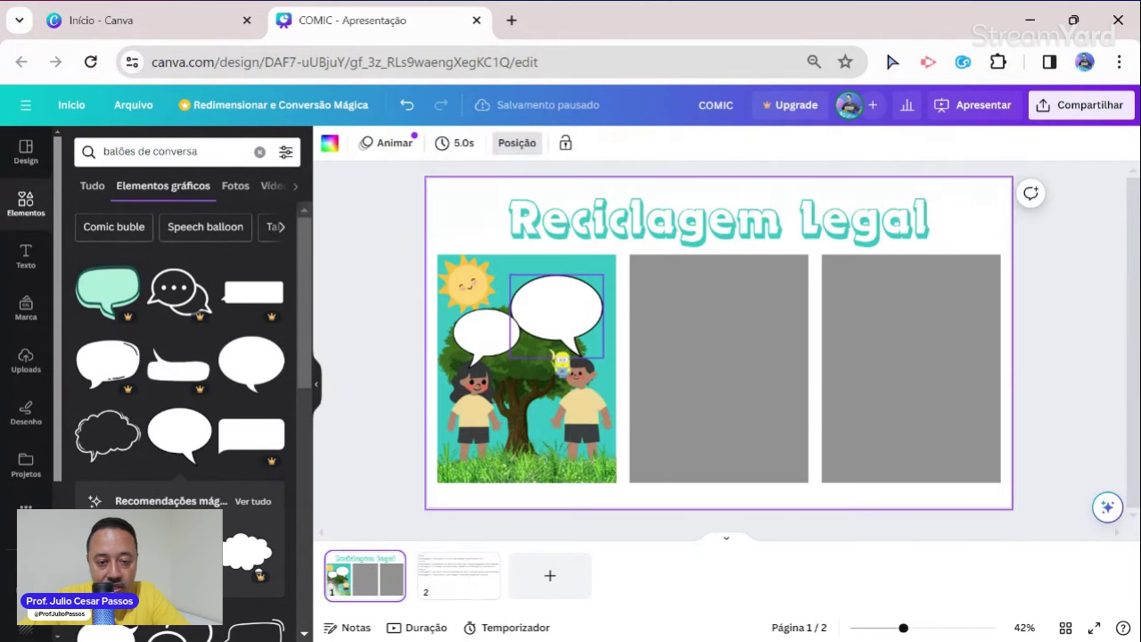
{"action": "left_click", "coordinate": [545, 339]}
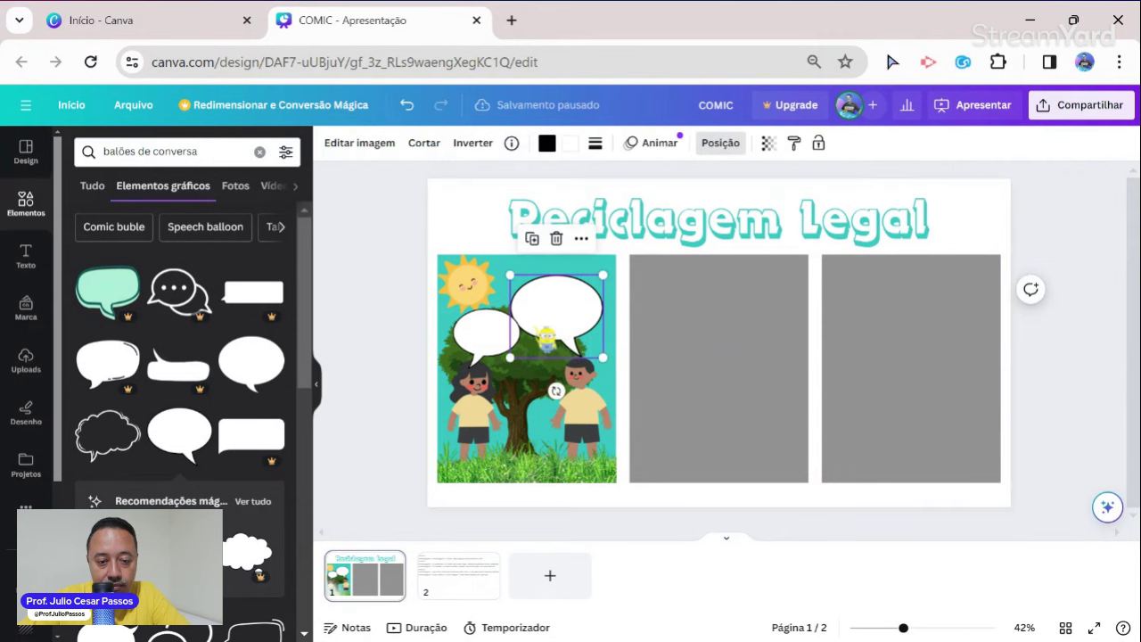
{"action": "key", "text": "ctrl+v"}
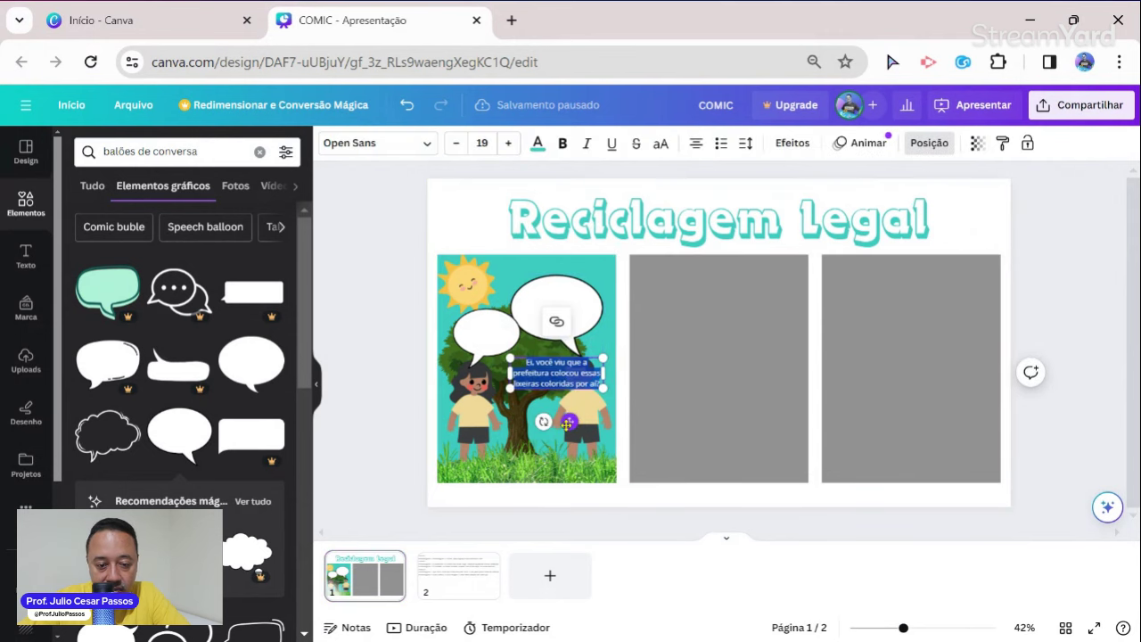
{"action": "left_click_drag", "start_coordinate": [569, 421], "coordinate": [513, 384]}
{"action": "left_click_drag", "start_coordinate": [541, 332], "coordinate": [512, 346]}
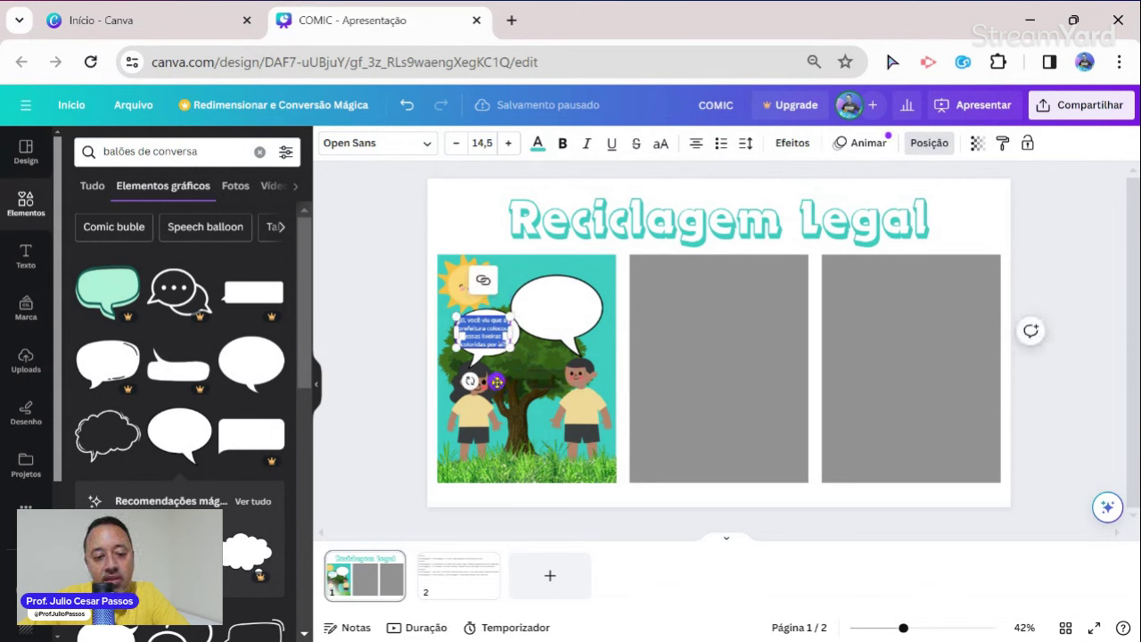
Change the font of the girl's balloon text to Chau Philomene and adjust its text box to fit inside the balloon
{"action": "left_click_drag", "start_coordinate": [496, 381], "coordinate": [501, 383]}
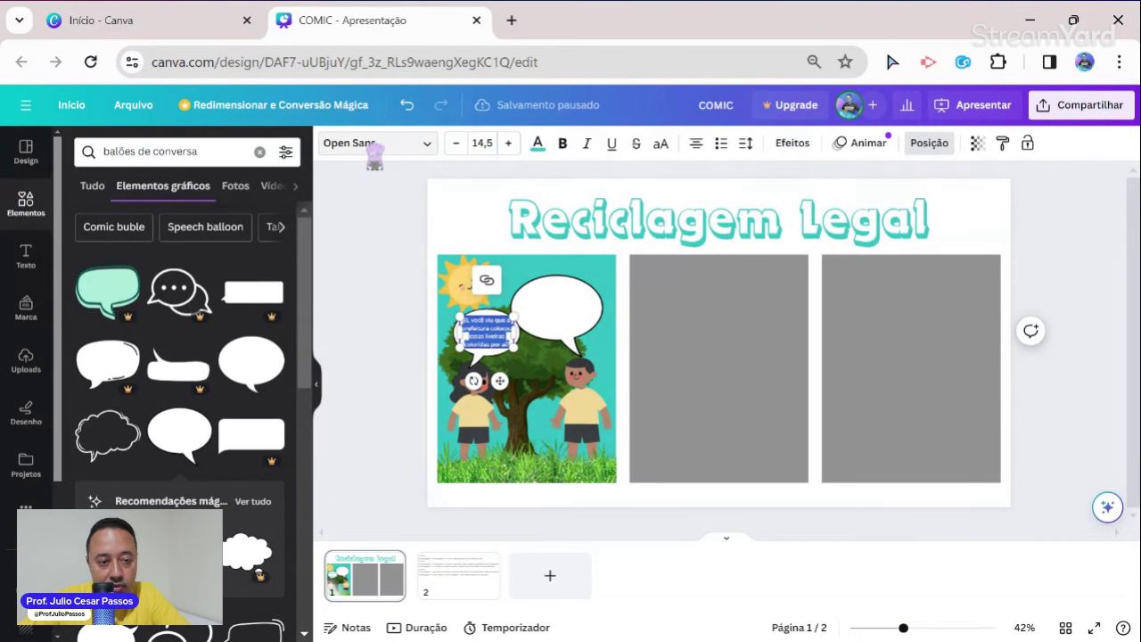
{"action": "left_click", "coordinate": [374, 147]}
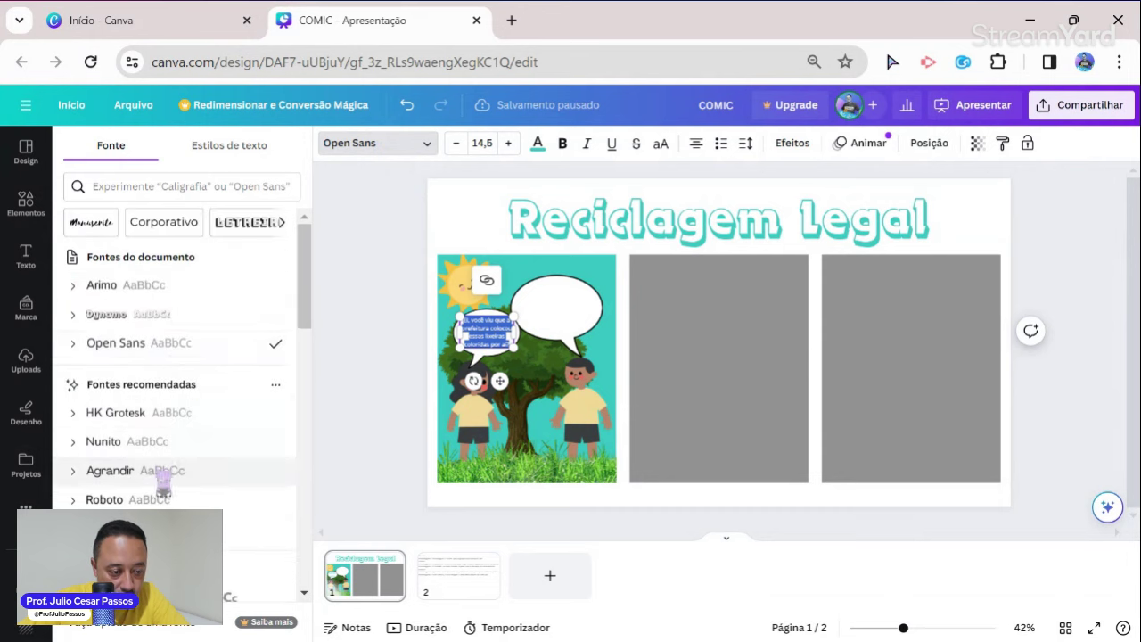
{"action": "scroll", "coordinate": [170, 472], "scroll_direction": "down", "scroll_amount": 3}
{"action": "scroll", "coordinate": [176, 486], "scroll_direction": "down", "scroll_amount": 8}
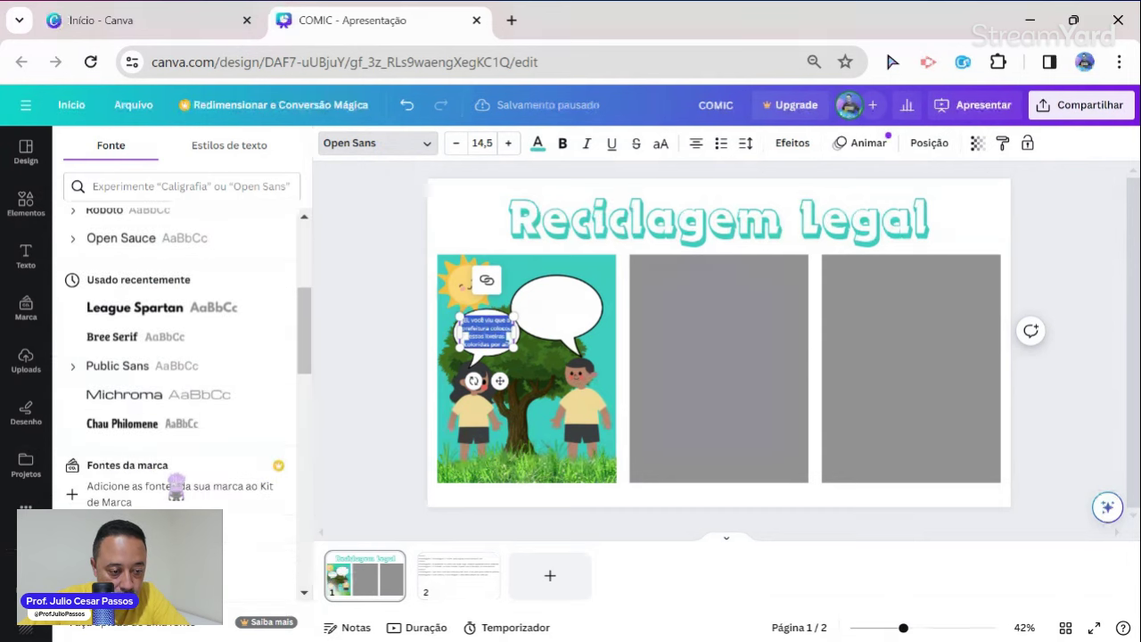
{"action": "scroll", "coordinate": [176, 486], "scroll_direction": "down", "scroll_amount": 4}
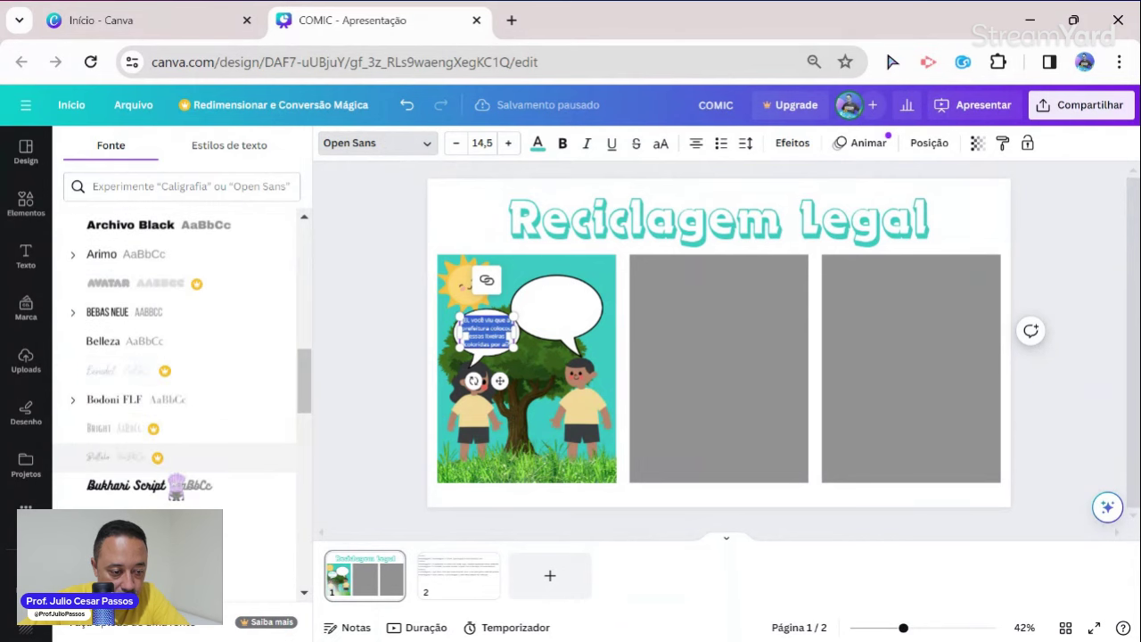
{"action": "scroll", "coordinate": [212, 481], "scroll_direction": "up", "scroll_amount": 10}
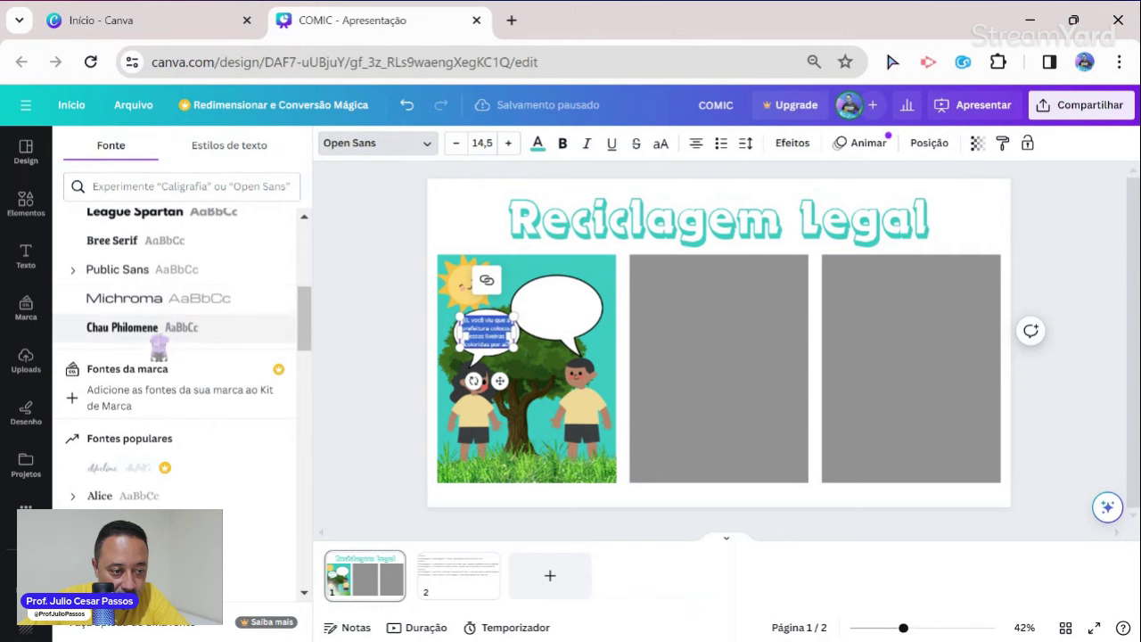
{"action": "left_click", "coordinate": [159, 337]}
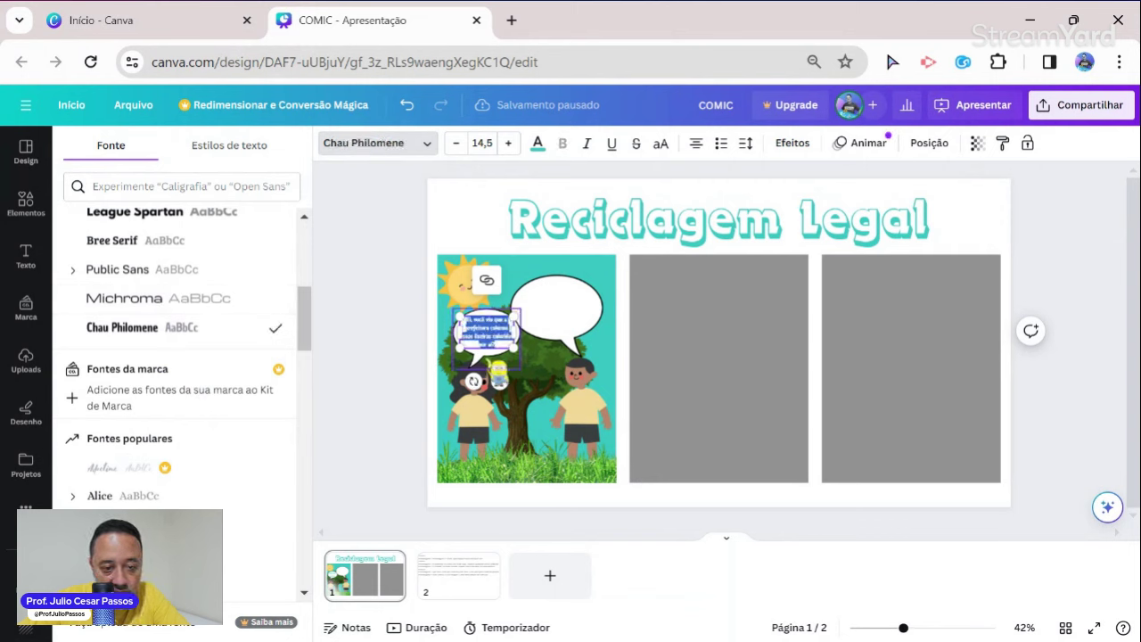
{"action": "mouse_move", "coordinate": [515, 330]}
{"action": "left_mouse_down"}
{"action": "mouse_move", "coordinate": [523, 342]}
{"action": "mouse_move", "coordinate": [515, 333]}
{"action": "left_mouse_up"}
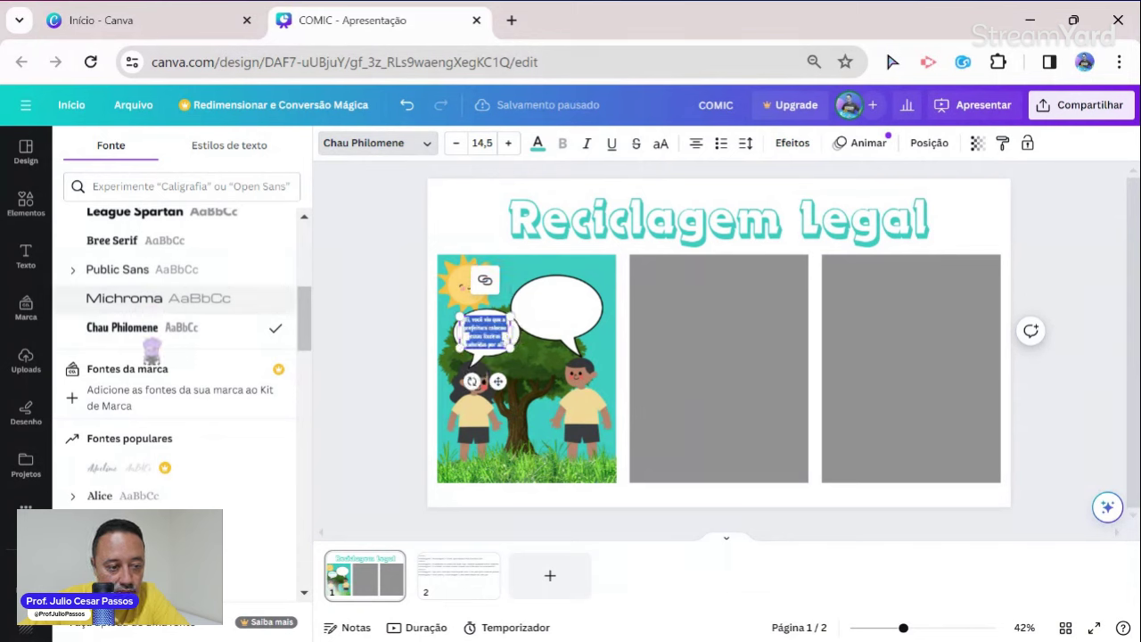
Browse the other available fonts and set the girl's balloon text color to black
{"action": "scroll", "coordinate": [153, 339], "scroll_direction": "down", "scroll_amount": 1}
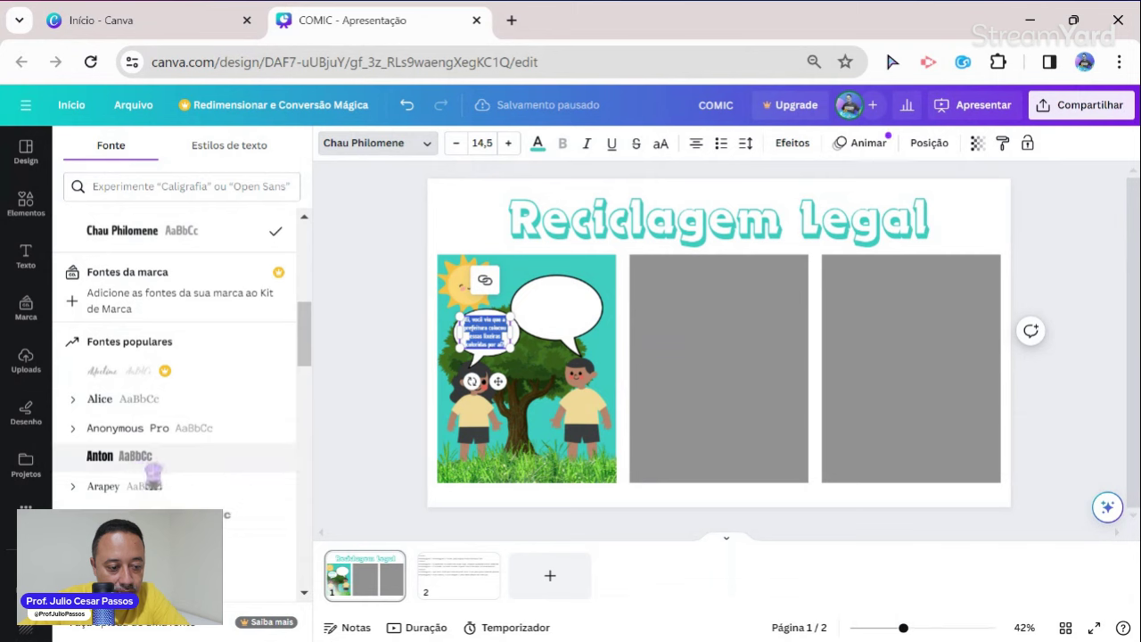
{"action": "scroll", "coordinate": [175, 356], "scroll_direction": "down", "scroll_amount": 1}
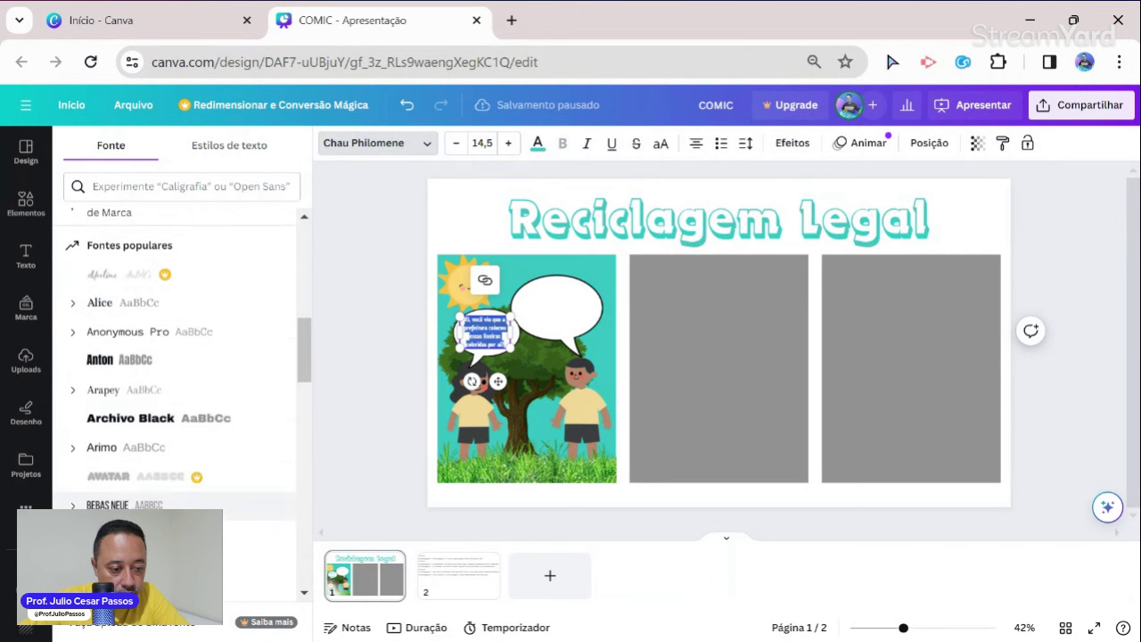
{"action": "scroll", "coordinate": [169, 499], "scroll_direction": "down", "scroll_amount": 1}
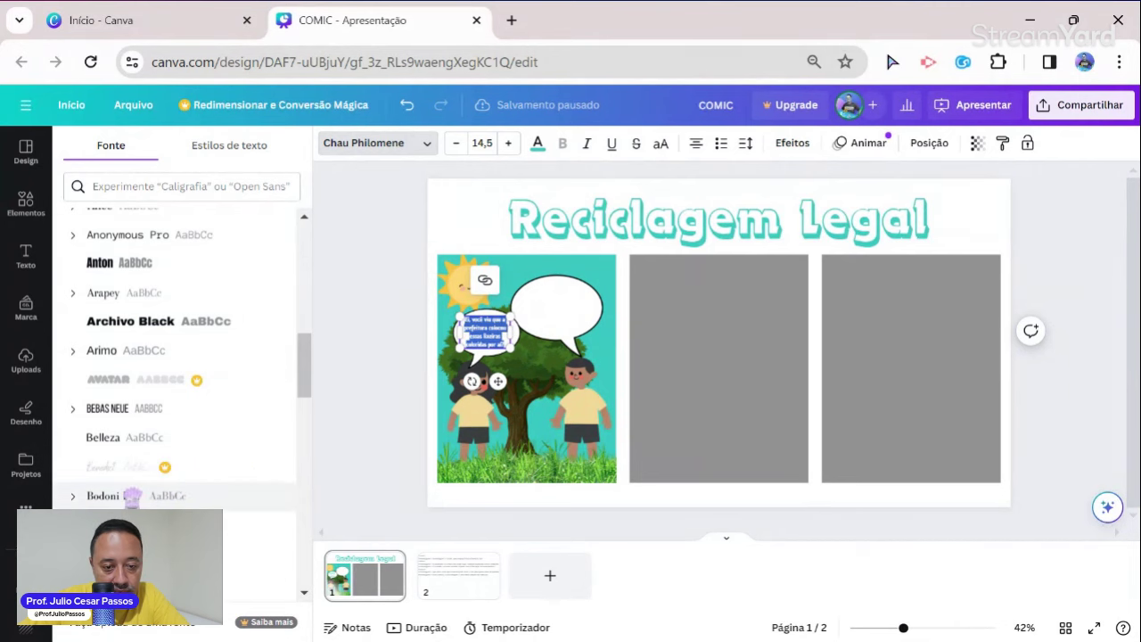
{"action": "key", "text": "Escape"}
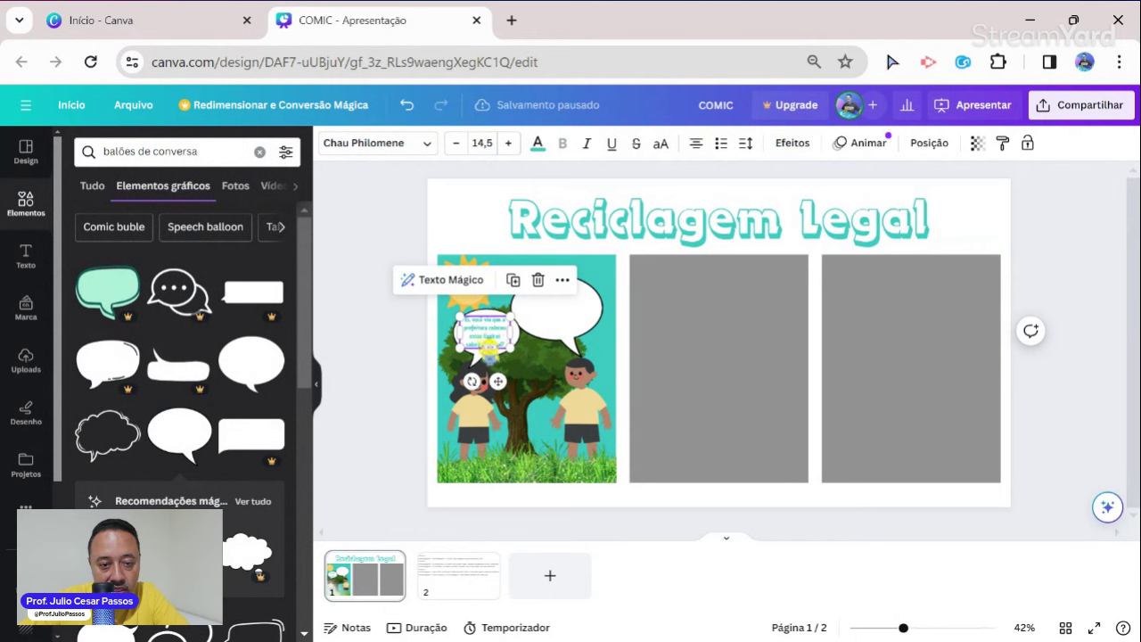
{"action": "left_click", "coordinate": [538, 145]}
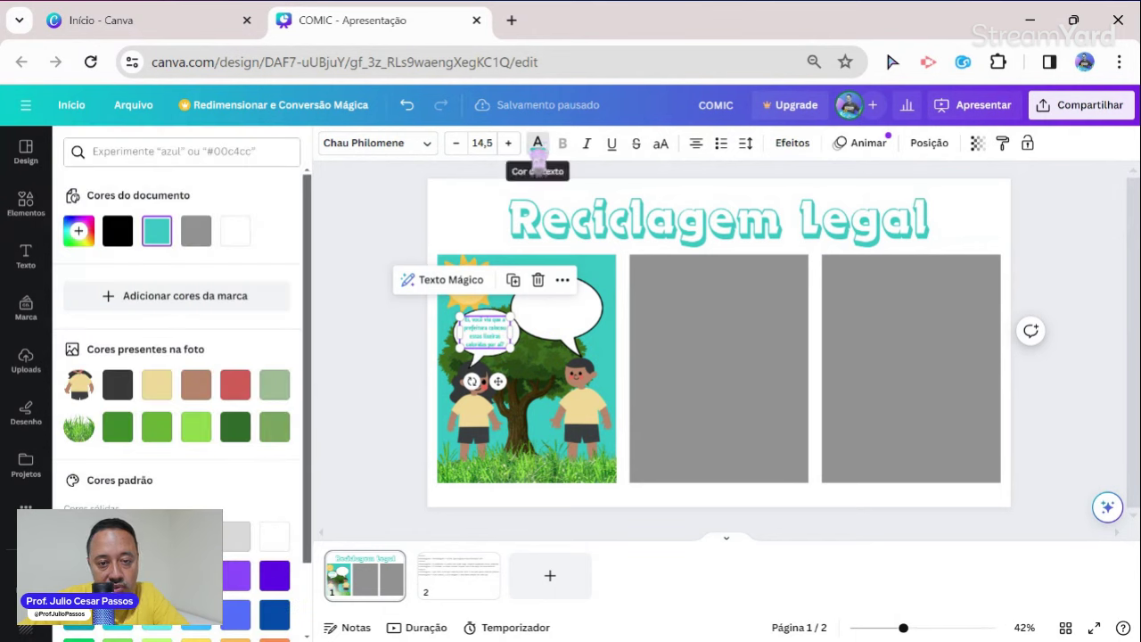
{"action": "left_click", "coordinate": [116, 230]}
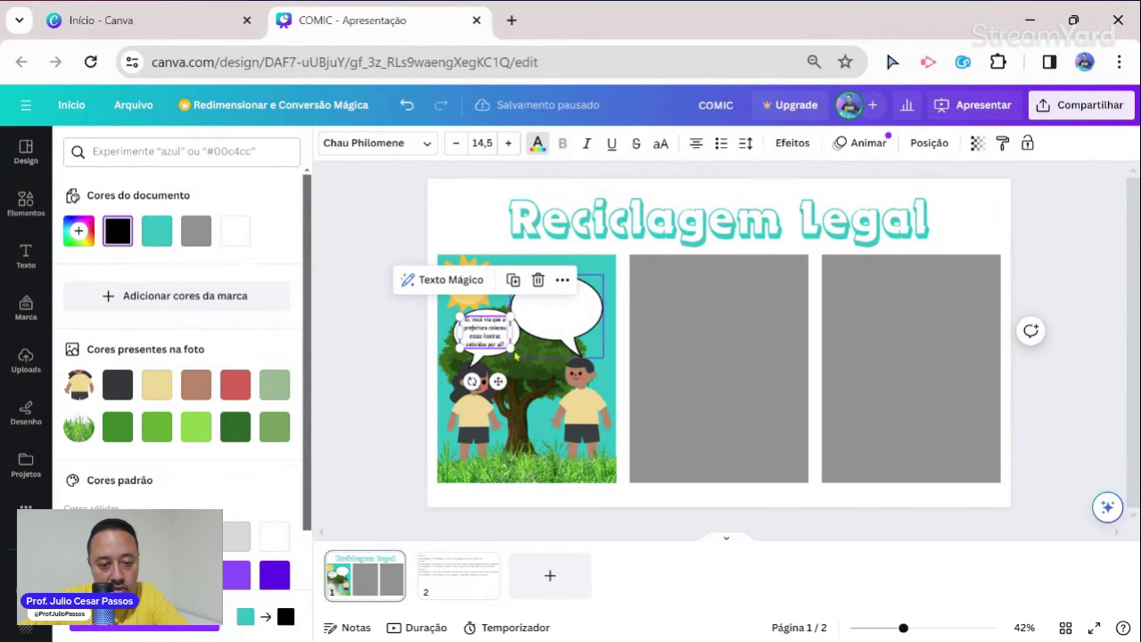
Duplicate the girl's dialogue text into the boy's speech balloon and scale the copy up to size 19,1
{"action": "left_click", "coordinate": [561, 336]}
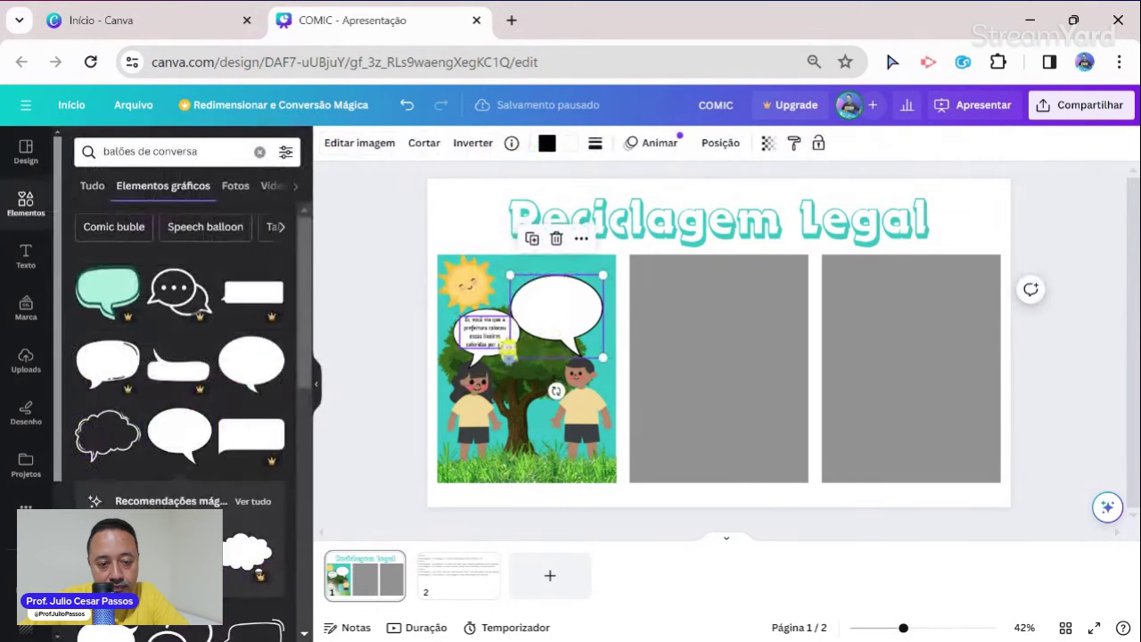
{"action": "left_click", "coordinate": [503, 343]}
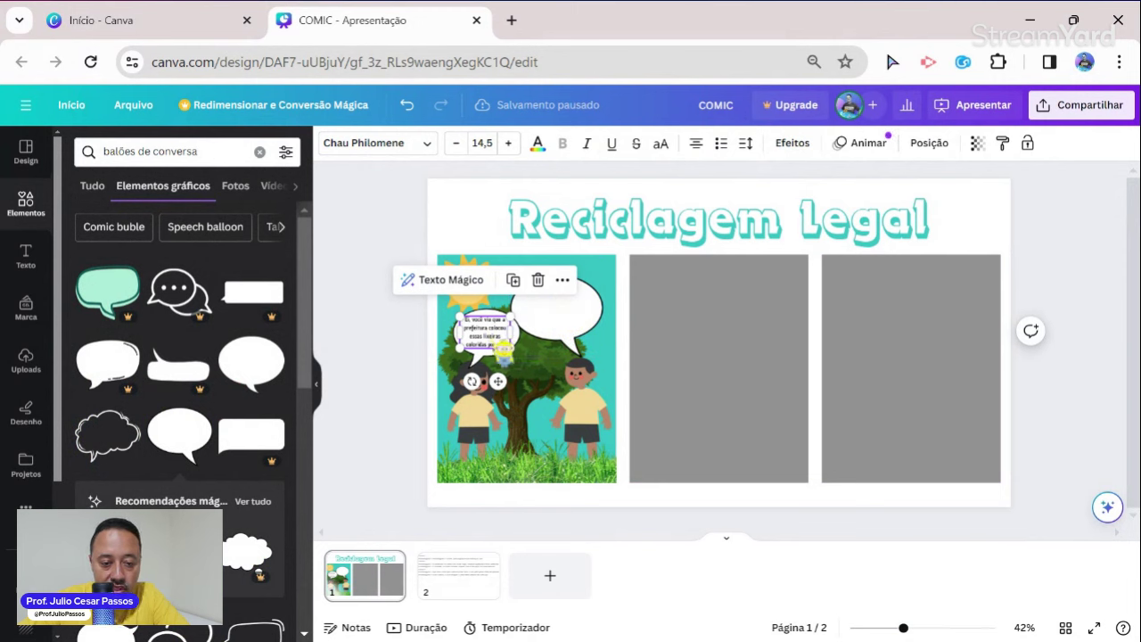
{"action": "left_click_drag", "start_coordinate": [504, 351], "coordinate": [568, 360]}
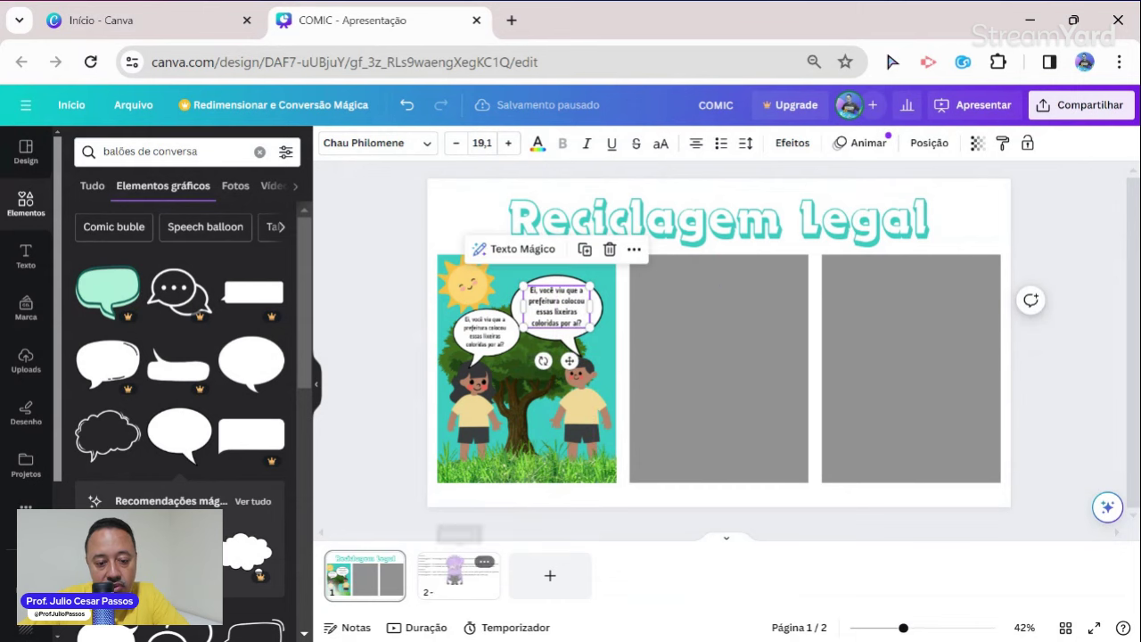
Cut Personagem 2's Cena 1 line "Vi sim, para separar o lixo reciclável, né?" from the page 2 dialogue
{"action": "left_click", "coordinate": [451, 580]}
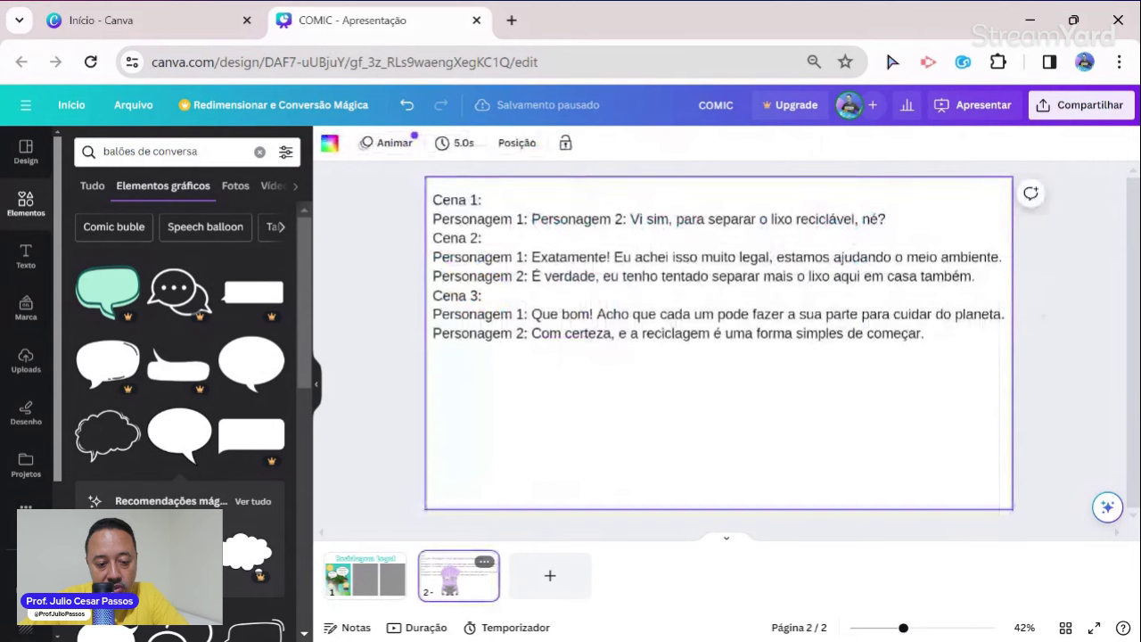
{"action": "left_click", "coordinate": [636, 221]}
{"action": "double_click", "coordinate": [638, 220]}
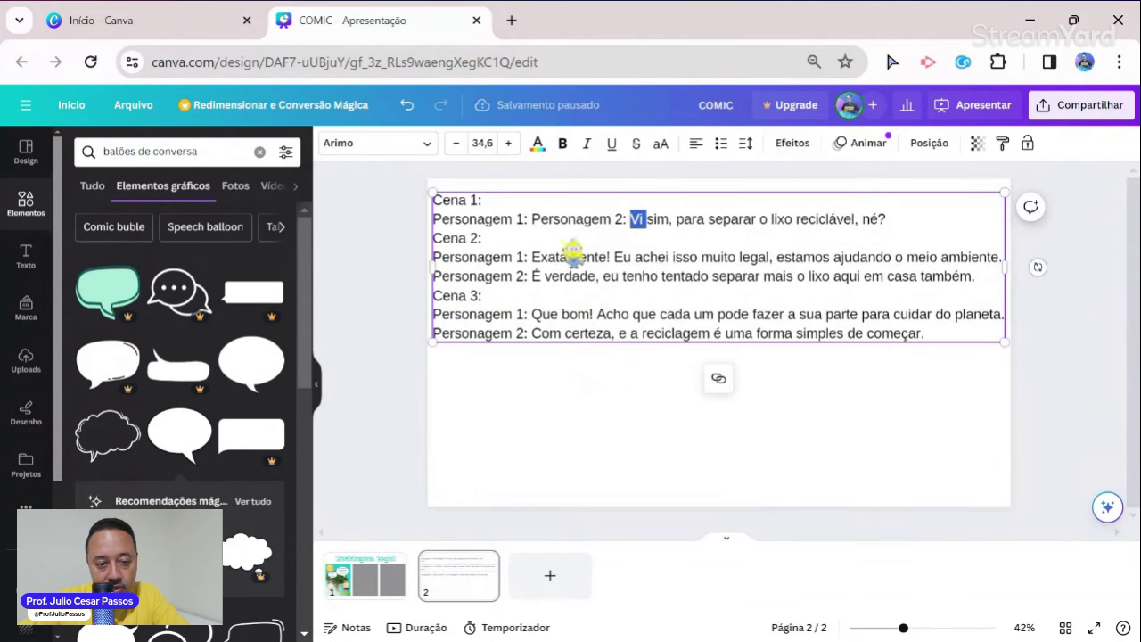
{"action": "left_click", "coordinate": [890, 220], "text": "shift"}
{"action": "key", "text": "ctrl+c"}
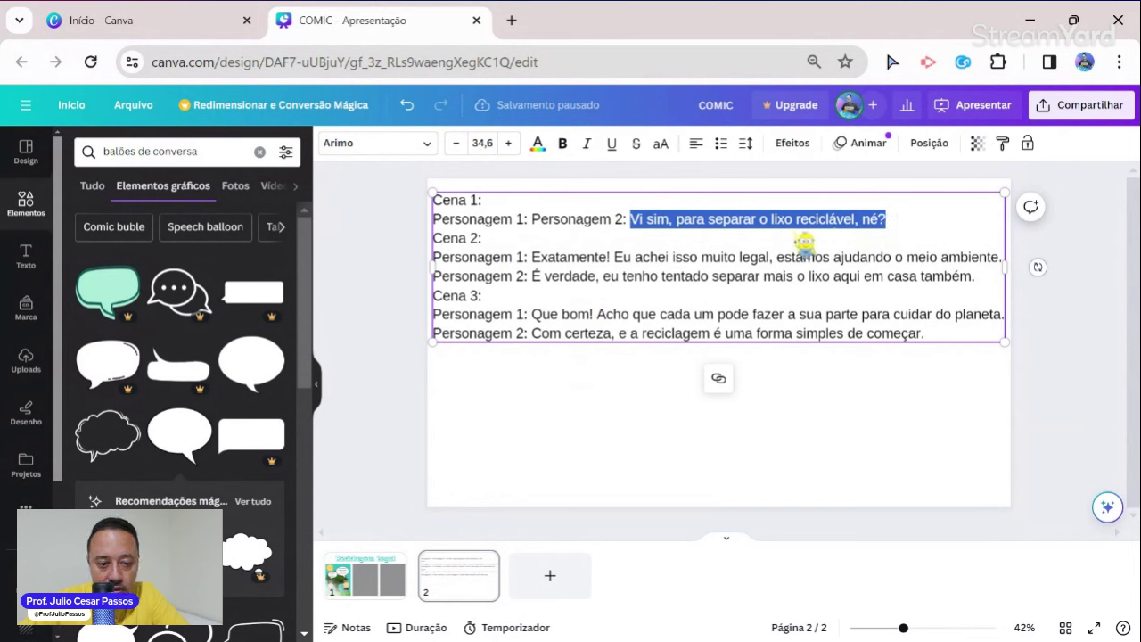
{"action": "left_click", "coordinate": [481, 200]}
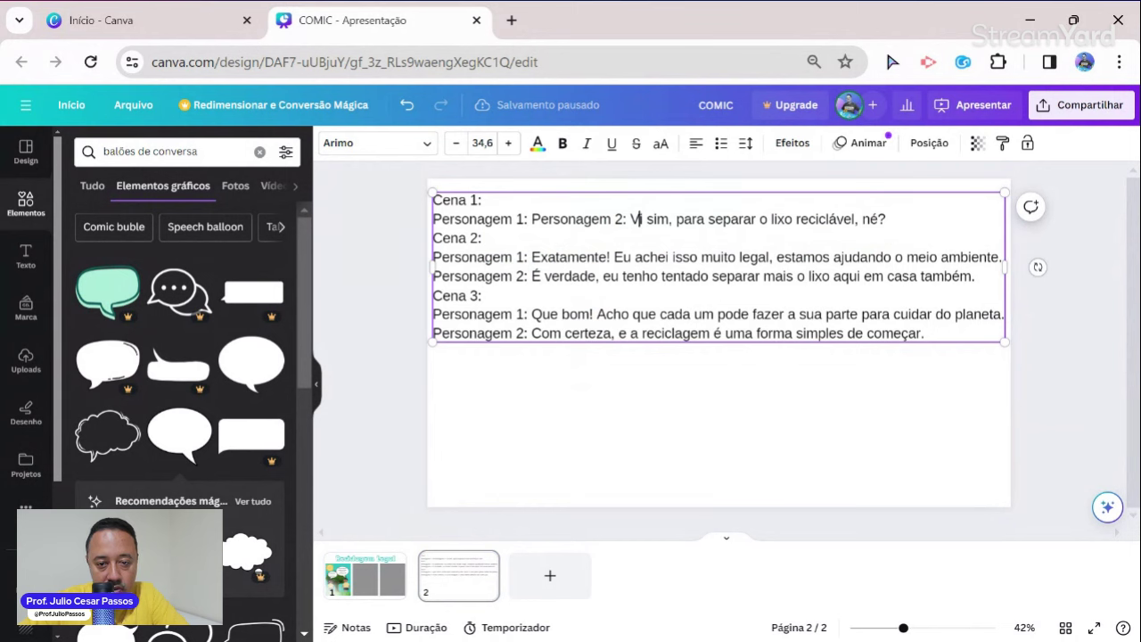
{"action": "left_click_drag", "start_coordinate": [640, 219], "coordinate": [815, 219]}
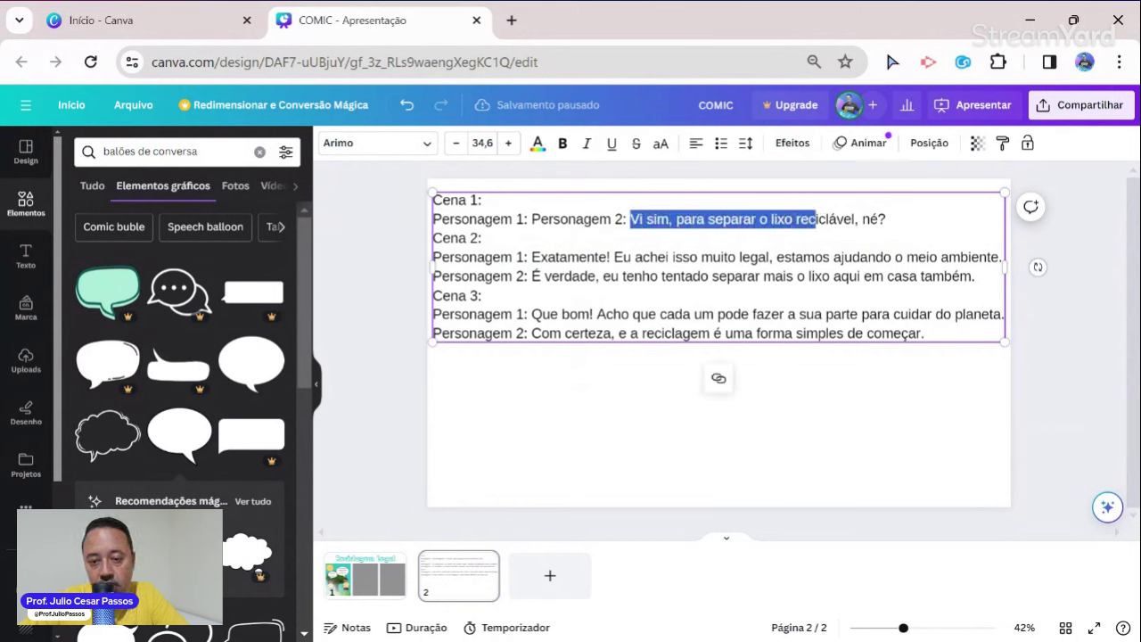
{"action": "key", "text": "BackSpace"}
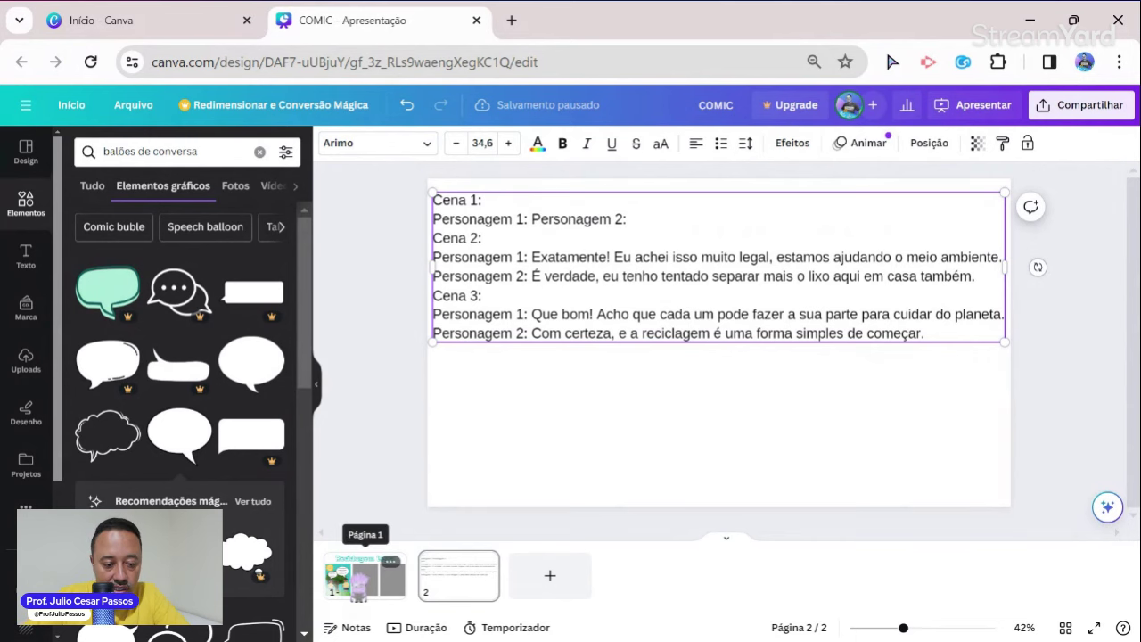
Replace the boy's balloon text on page 1 with the cut line, and resize and center it inside the balloon
{"action": "left_click", "coordinate": [361, 577]}
{"action": "left_click", "coordinate": [557, 312]}
{"action": "left_click", "coordinate": [557, 312]}
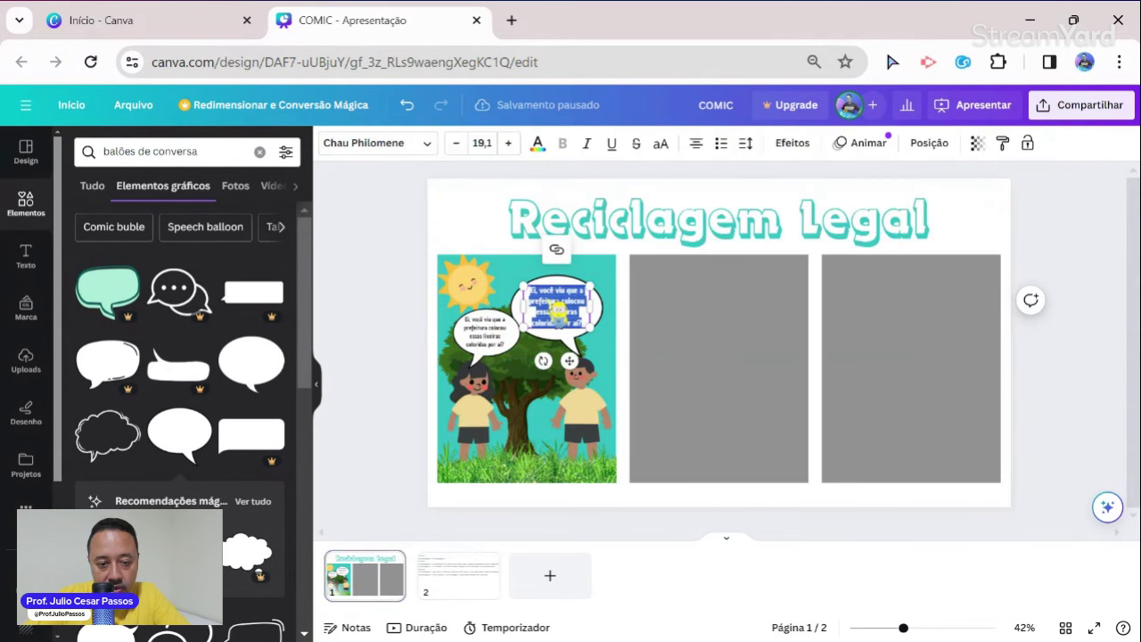
{"action": "key", "text": "ctrl+v"}
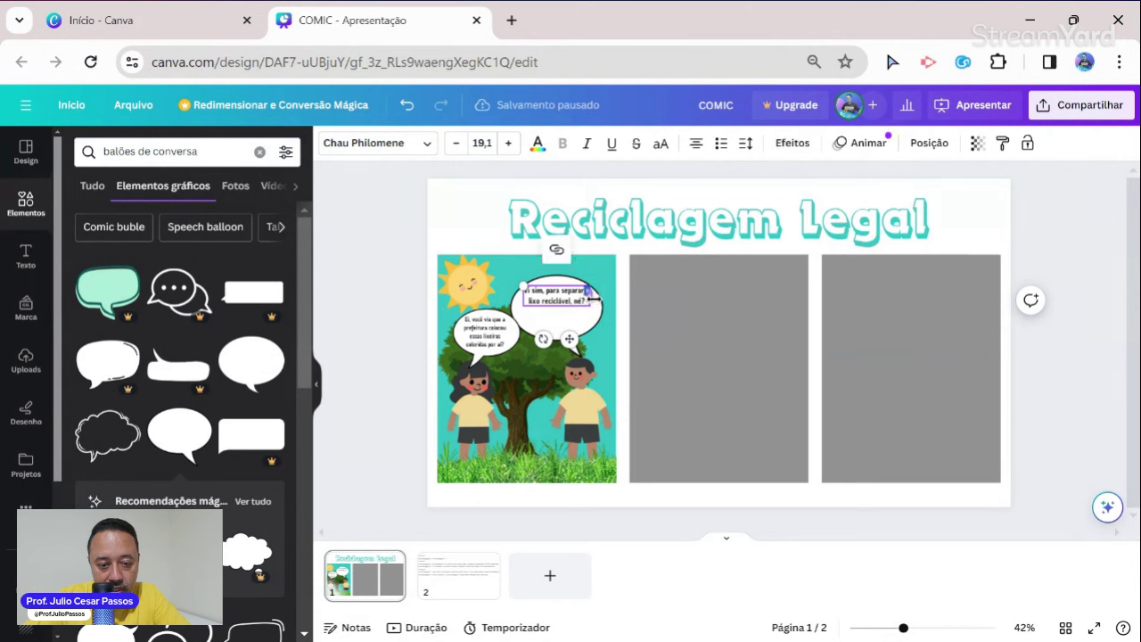
{"action": "left_click_drag", "start_coordinate": [588, 300], "coordinate": [581, 323]}
{"action": "left_click", "coordinate": [581, 324]}
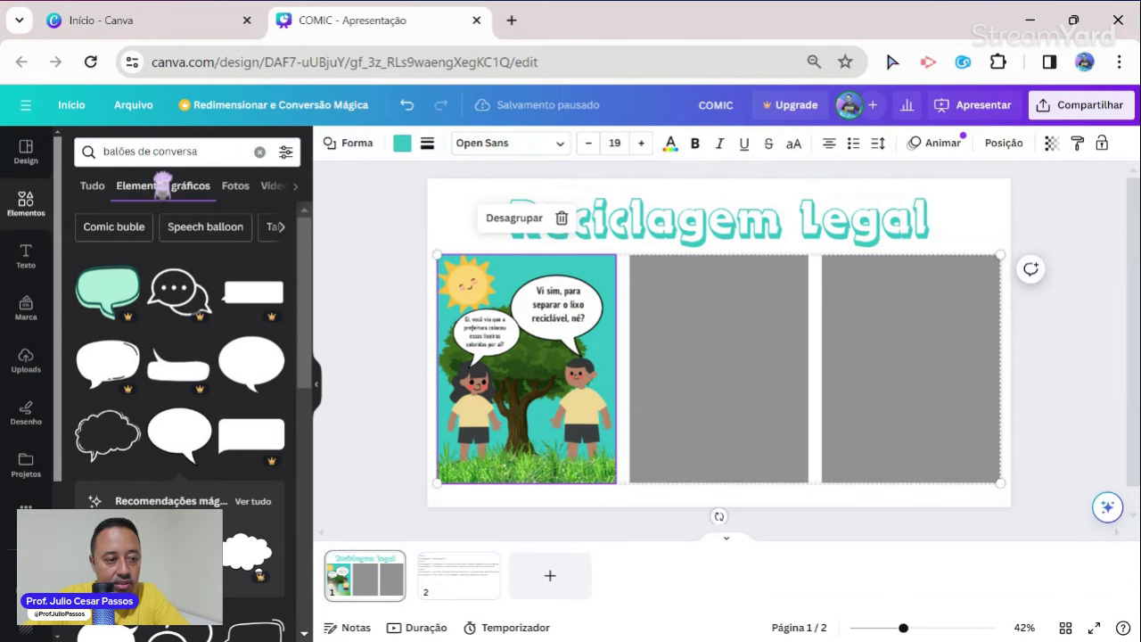
Search the graphics for "lixeiras" and place the green, yellow and red recycling bins on the grass between the two characters
{"action": "left_click_drag", "start_coordinate": [216, 154], "coordinate": [95, 156]}
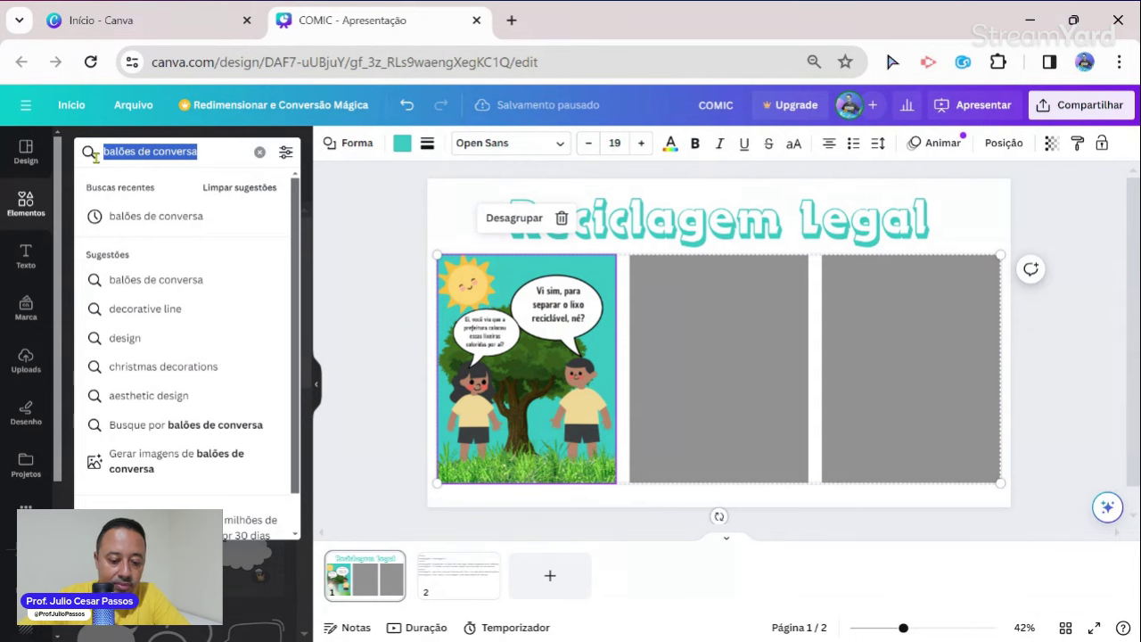
{"action": "type", "text": "lixeiras"}
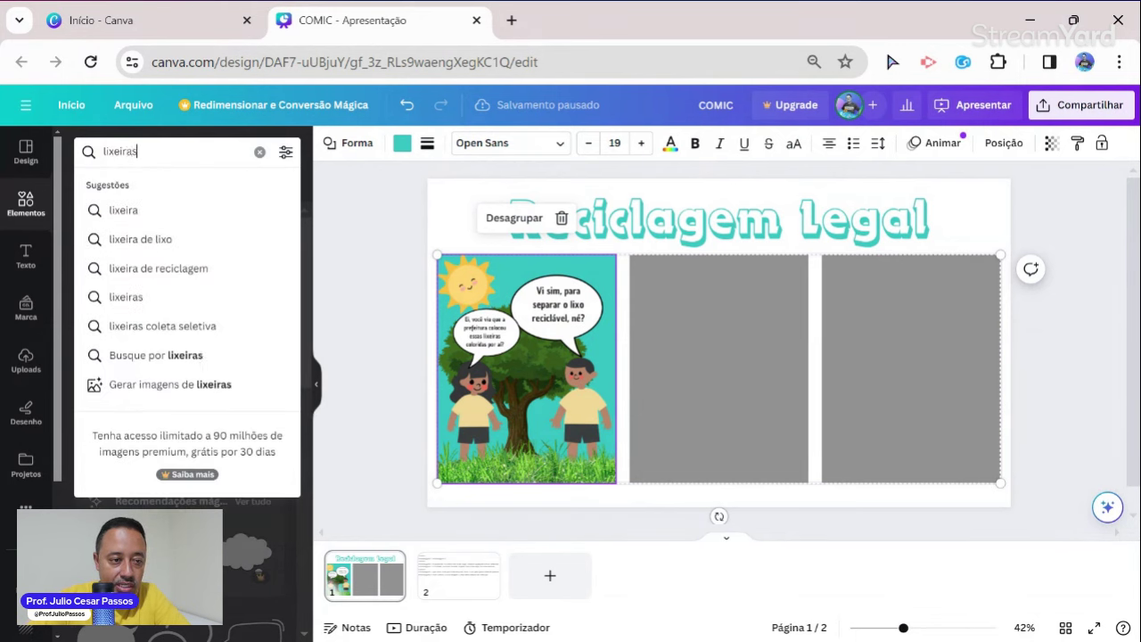
{"action": "key", "text": "Return"}
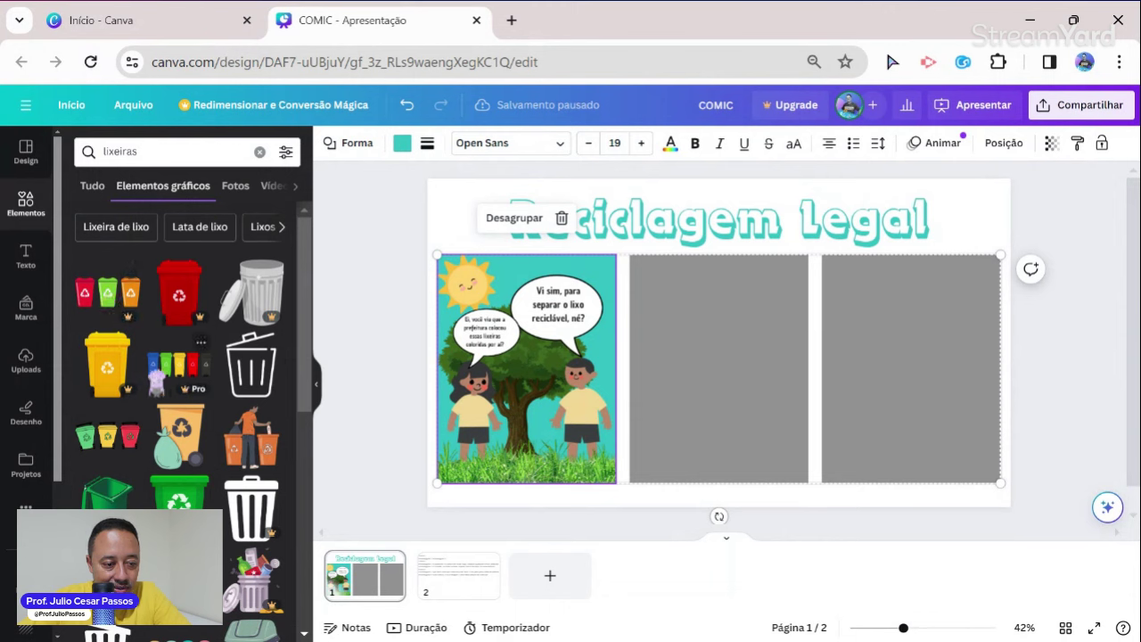
{"action": "left_click", "coordinate": [107, 435]}
{"action": "left_click_drag", "start_coordinate": [724, 370], "coordinate": [549, 434]}
{"action": "left_click_drag", "start_coordinate": [680, 452], "coordinate": [546, 444]}
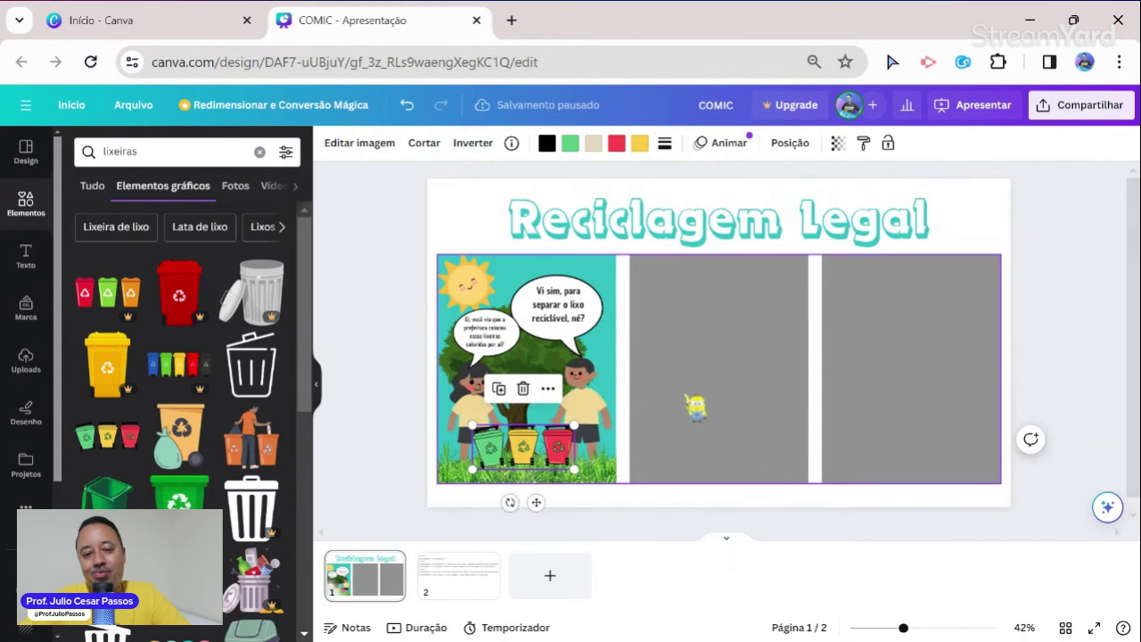
{"action": "left_click", "coordinate": [692, 402]}
Try the blue gradient as page 1's background, and apply the dark green chalkboard texture instead
{"action": "left_click_drag", "start_coordinate": [545, 379], "coordinate": [36, 498]}
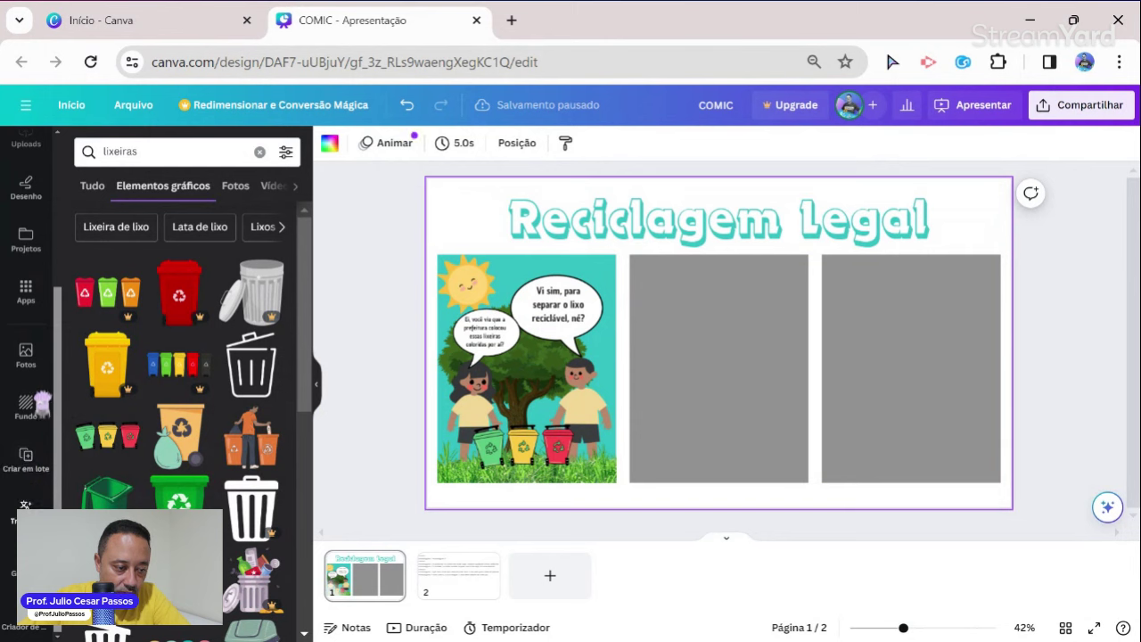
{"action": "left_click_drag", "start_coordinate": [41, 399], "coordinate": [239, 414]}
{"action": "scroll", "coordinate": [200, 421], "scroll_direction": "down", "scroll_amount": 10}
{"action": "scroll", "coordinate": [204, 436], "scroll_direction": "down", "scroll_amount": 5}
{"action": "left_click", "coordinate": [175, 392]}
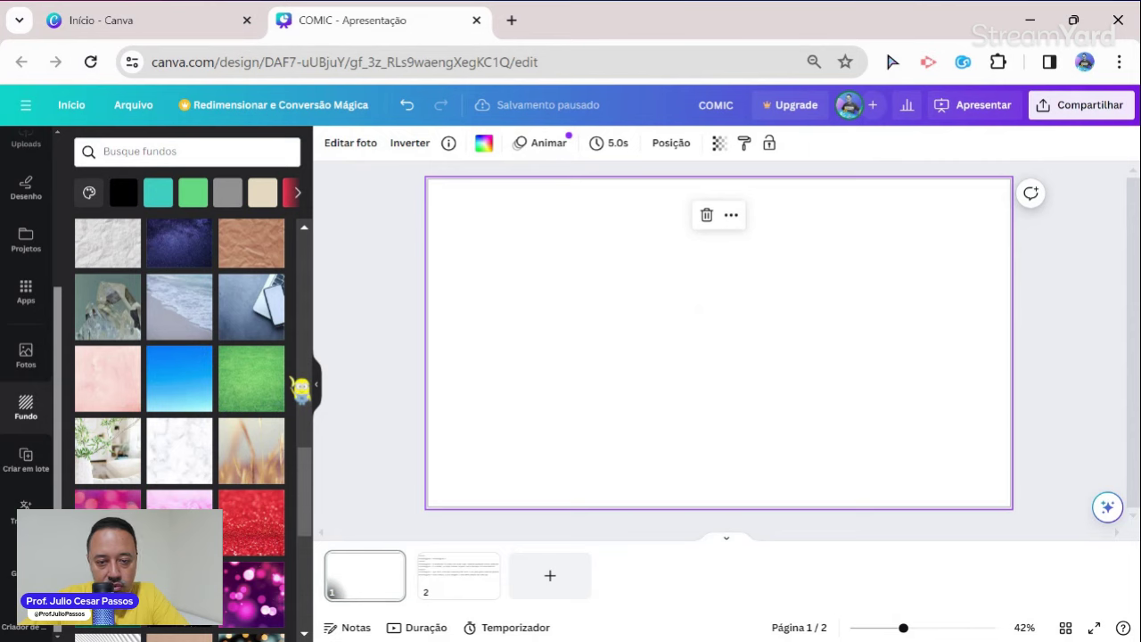
{"action": "left_click_drag", "start_coordinate": [470, 372], "coordinate": [200, 501]}
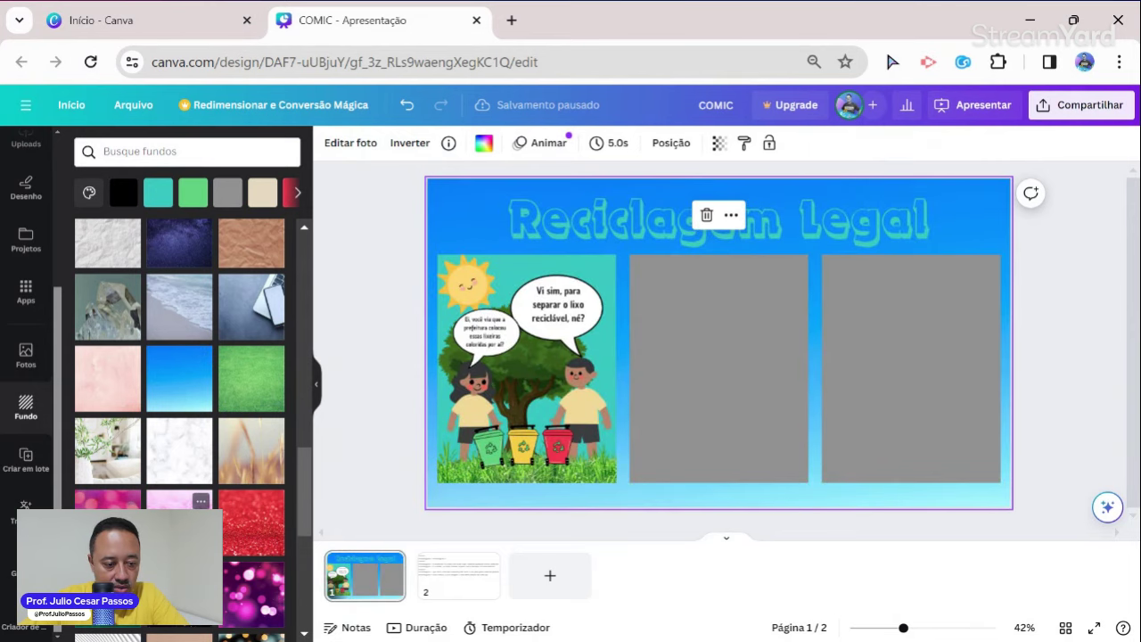
{"action": "key", "text": "ctrl+z"}
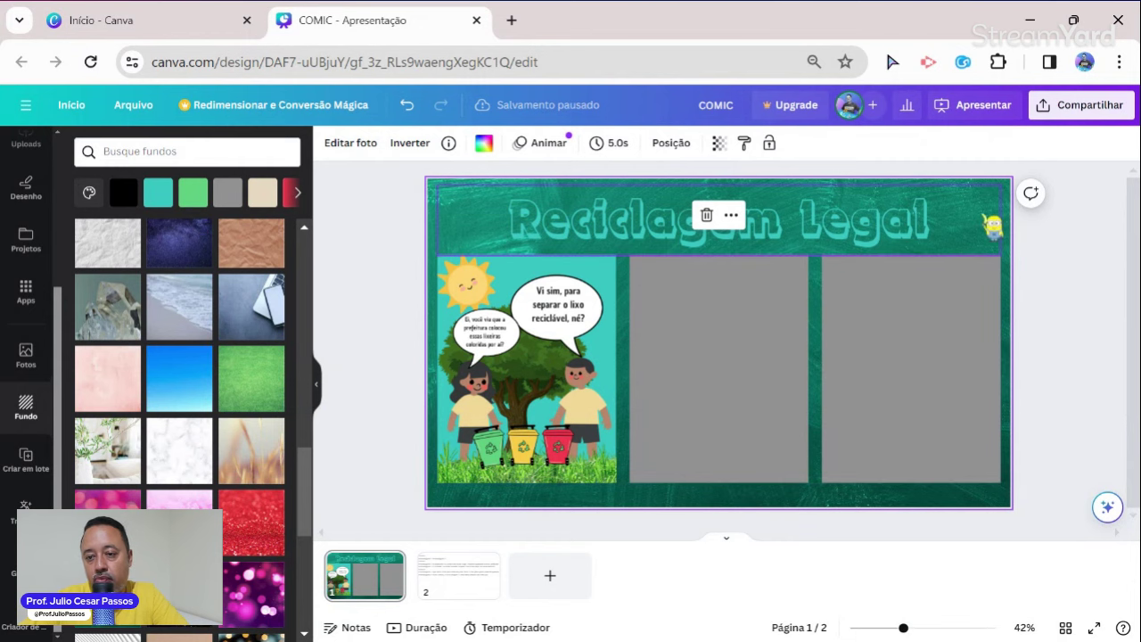
Change the text color of the "Reciclagem Legal" title on page 1 to white
{"action": "left_click", "coordinate": [980, 230]}
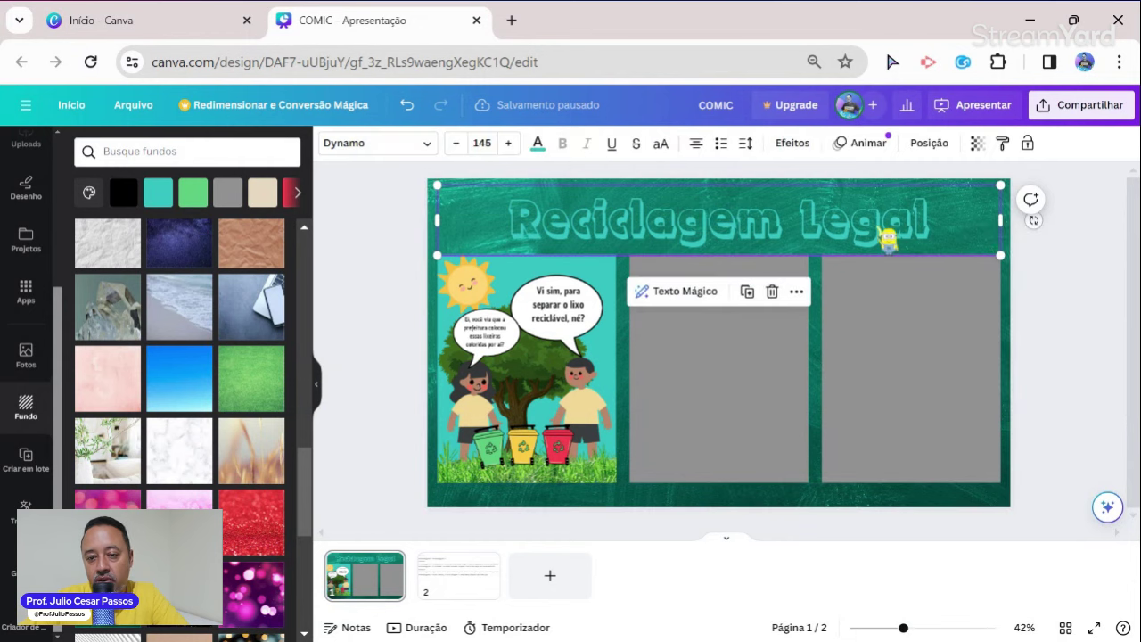
{"action": "left_click", "coordinate": [348, 229]}
{"action": "left_click", "coordinate": [518, 230]}
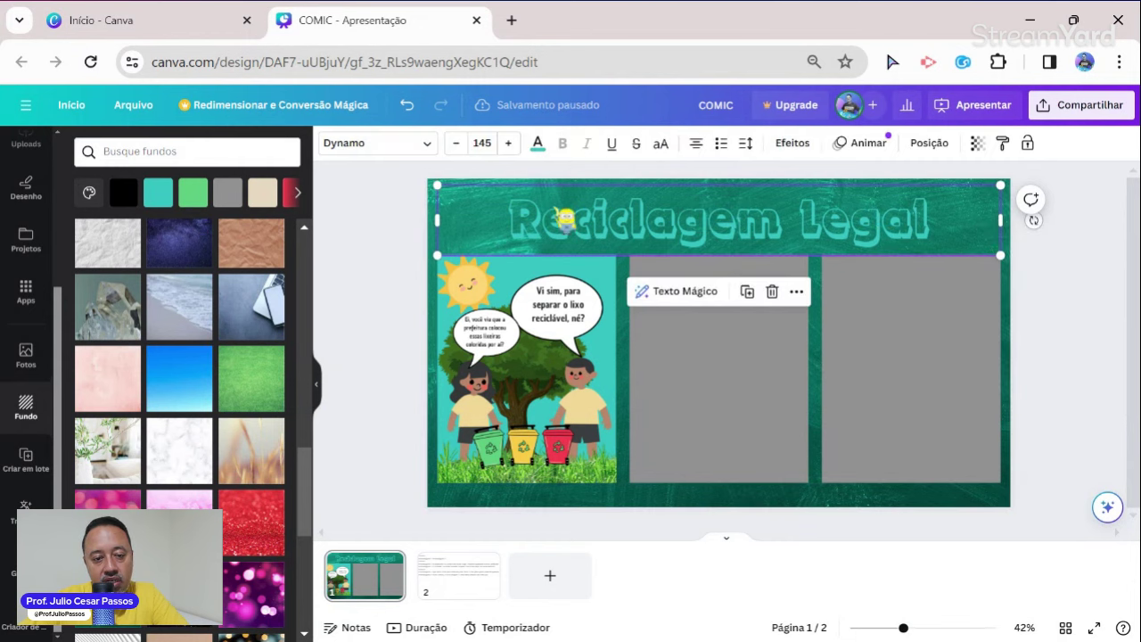
{"action": "left_click", "coordinate": [537, 143]}
{"action": "left_click", "coordinate": [157, 271]}
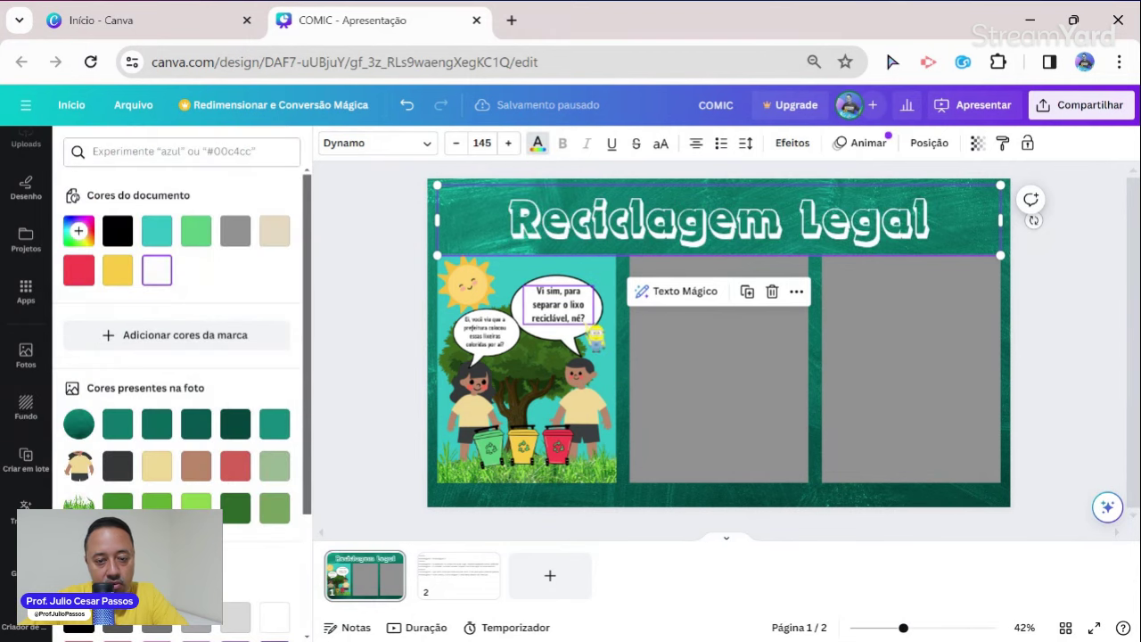
Ungroup the three comic panels and delete the two empty grey ones
{"action": "left_click", "coordinate": [992, 321]}
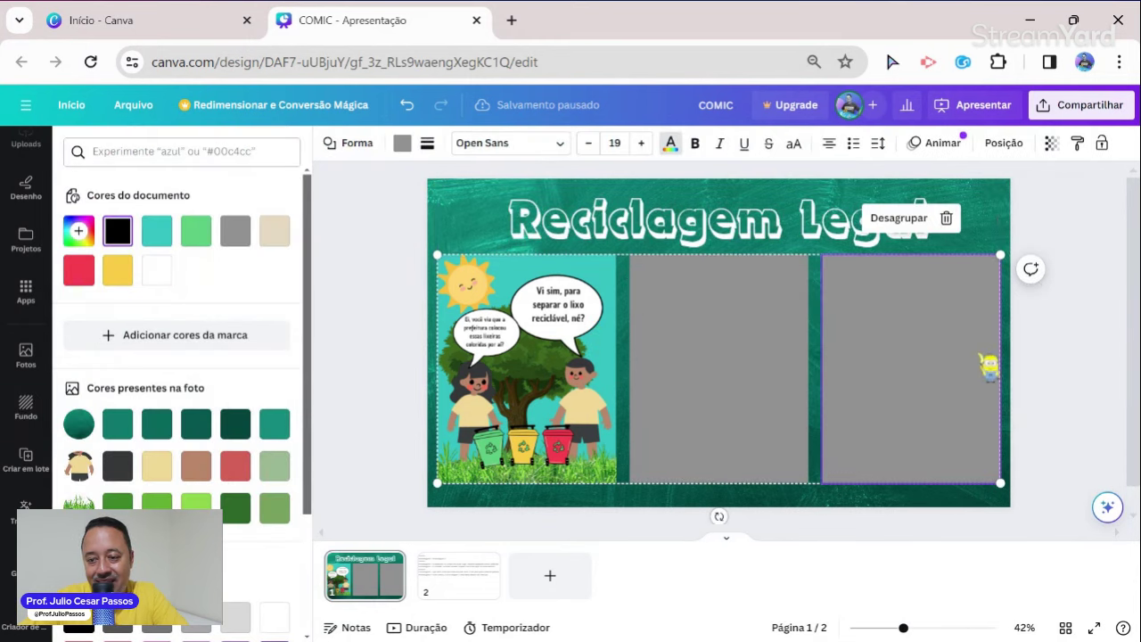
{"action": "left_click", "coordinate": [996, 337]}
{"action": "key", "text": "Escape"}
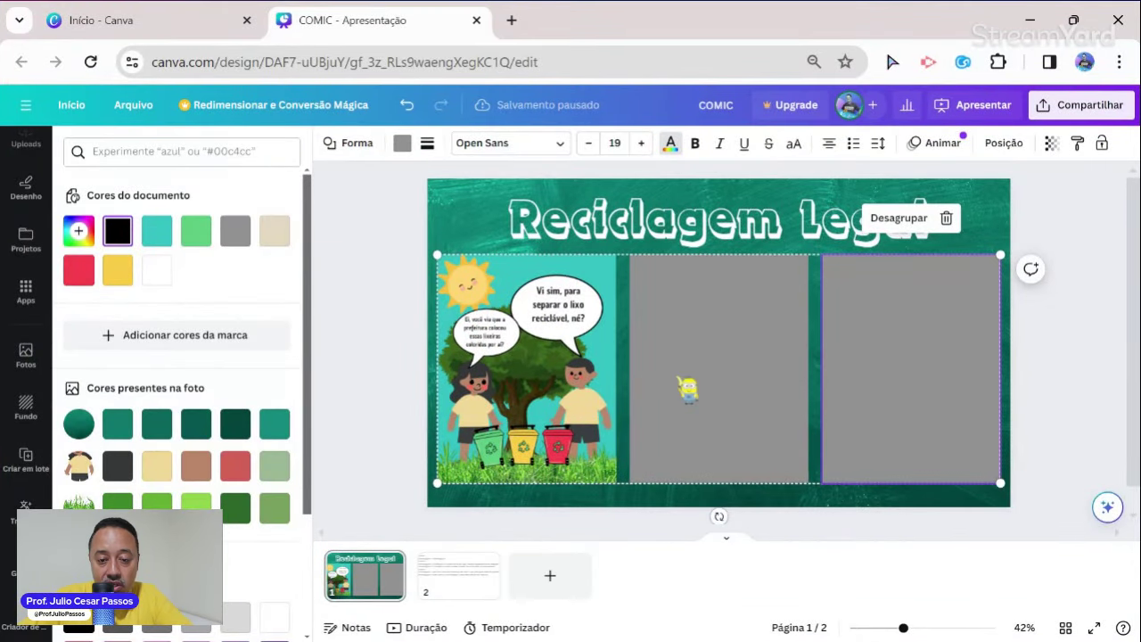
{"action": "left_click", "coordinate": [717, 405]}
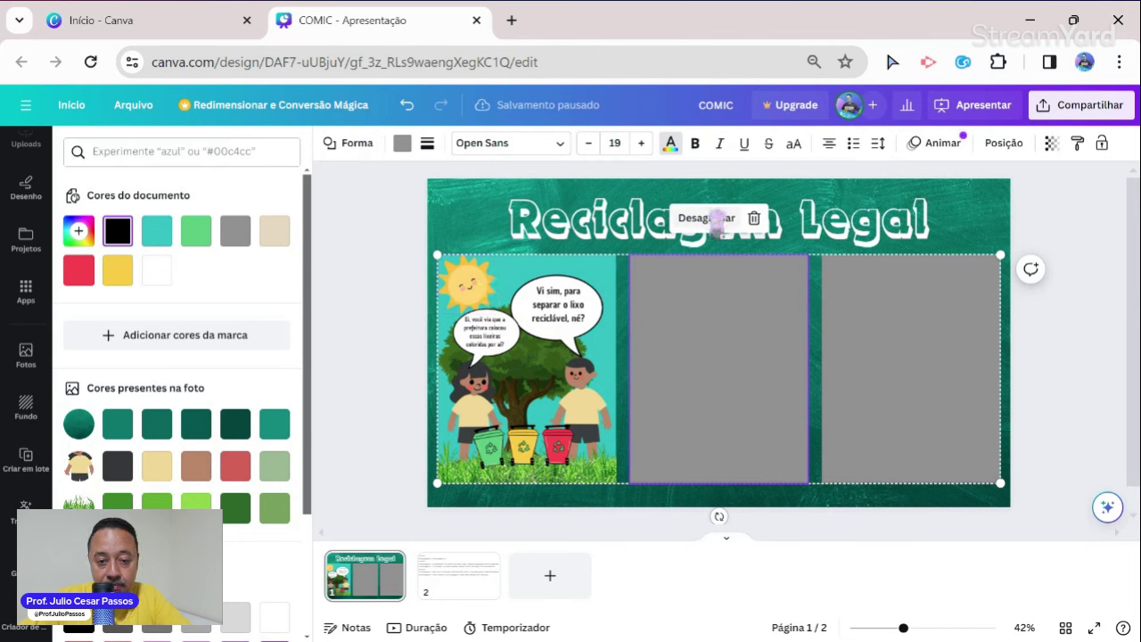
{"action": "left_click", "coordinate": [708, 218]}
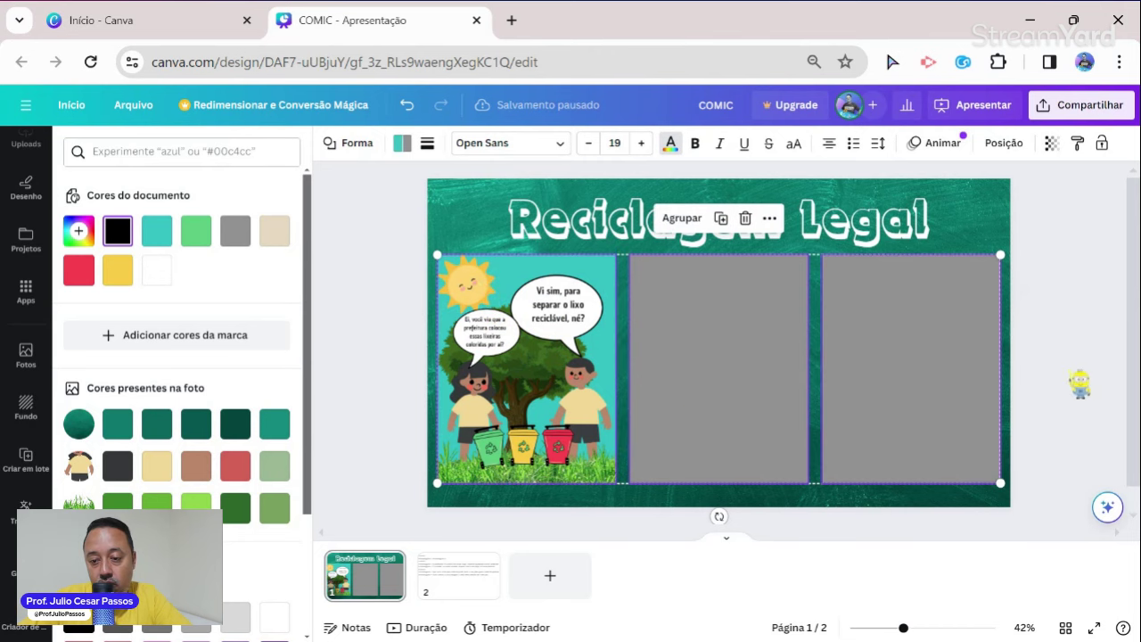
{"action": "left_click", "coordinate": [1047, 350]}
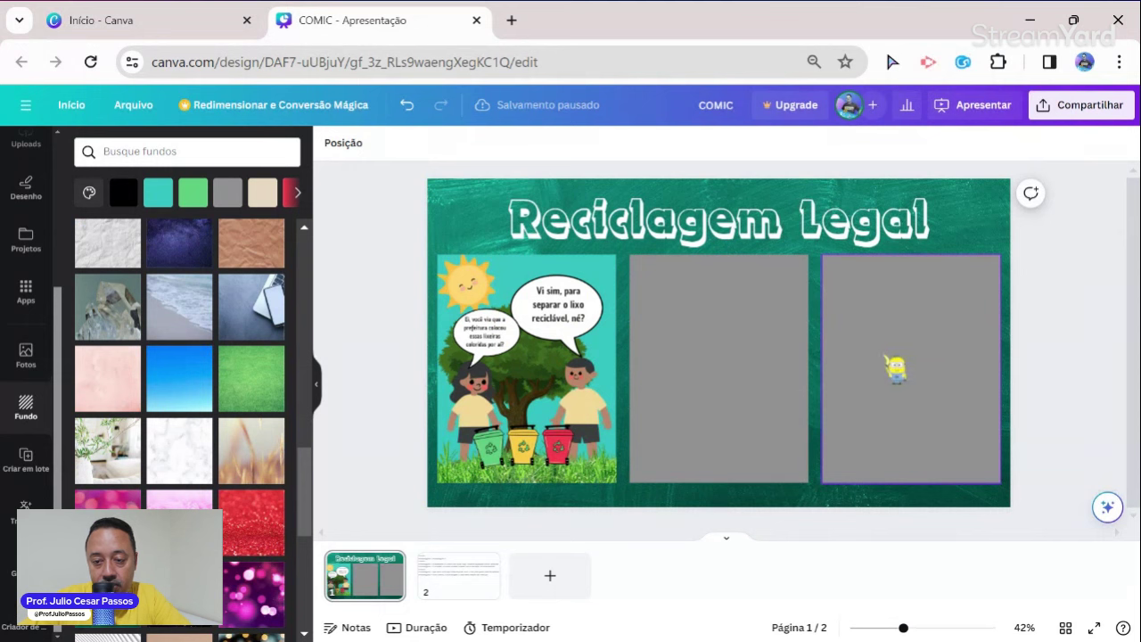
{"action": "left_click", "coordinate": [894, 365]}
{"action": "left_click", "coordinate": [753, 379], "text": "shift"}
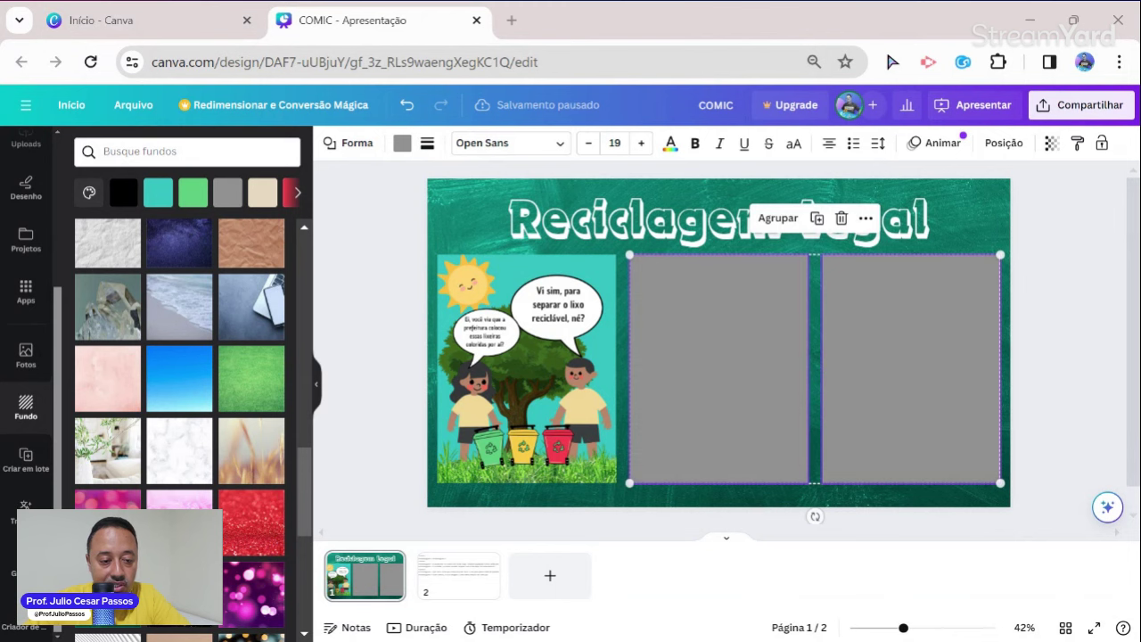
{"action": "key", "text": "Delete"}
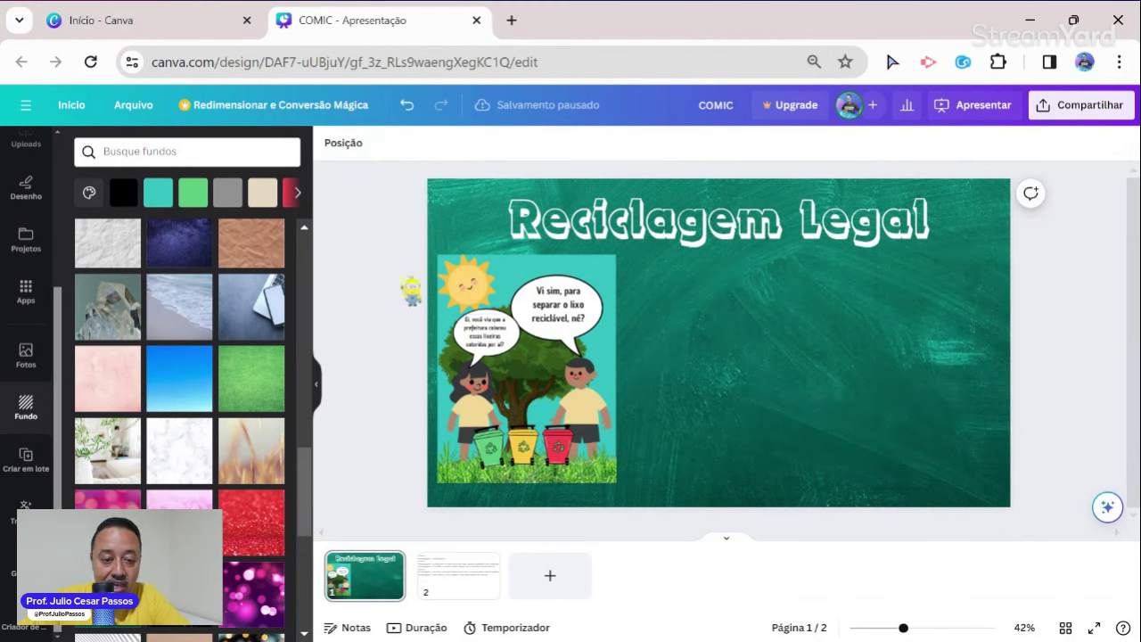
Duplicate the complete first scene twice and align the copies beside it as the second and third panels
{"action": "left_click_drag", "start_coordinate": [400, 276], "coordinate": [630, 486]}
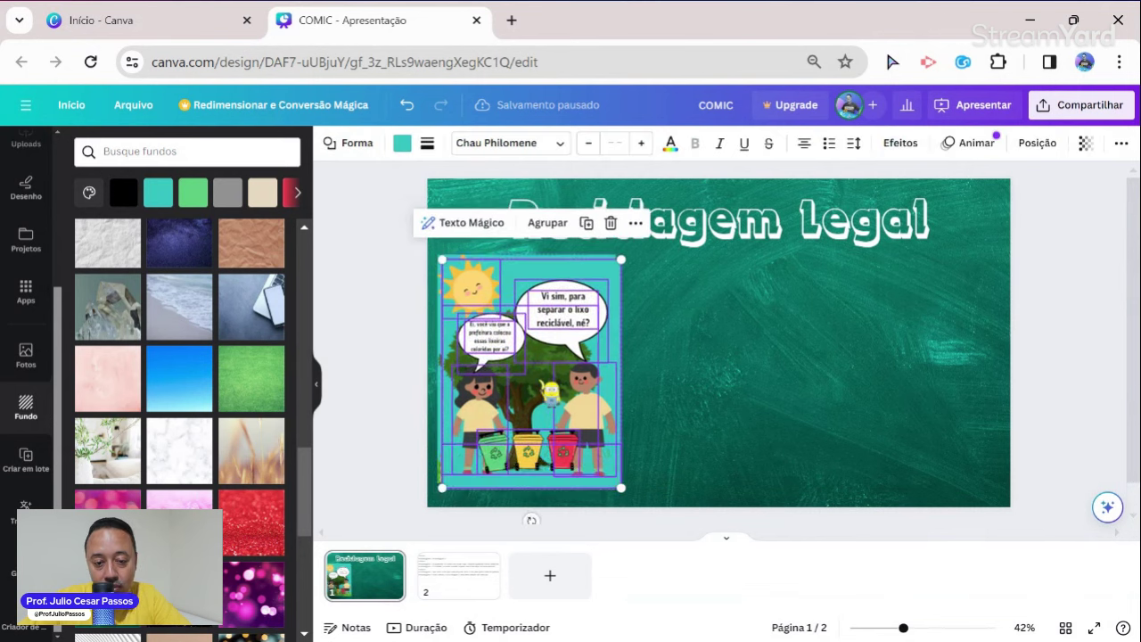
{"action": "key", "text": "ctrl+d"}
{"action": "left_click_drag", "start_coordinate": [677, 322], "coordinate": [753, 317]}
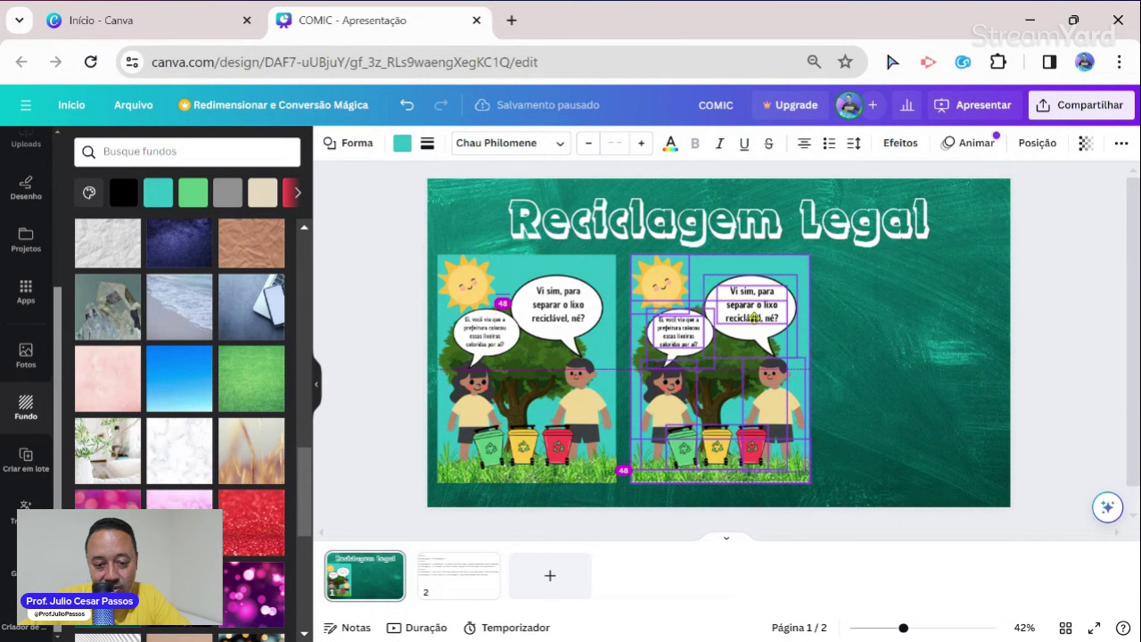
{"action": "left_click_drag", "start_coordinate": [753, 317], "coordinate": [751, 318]}
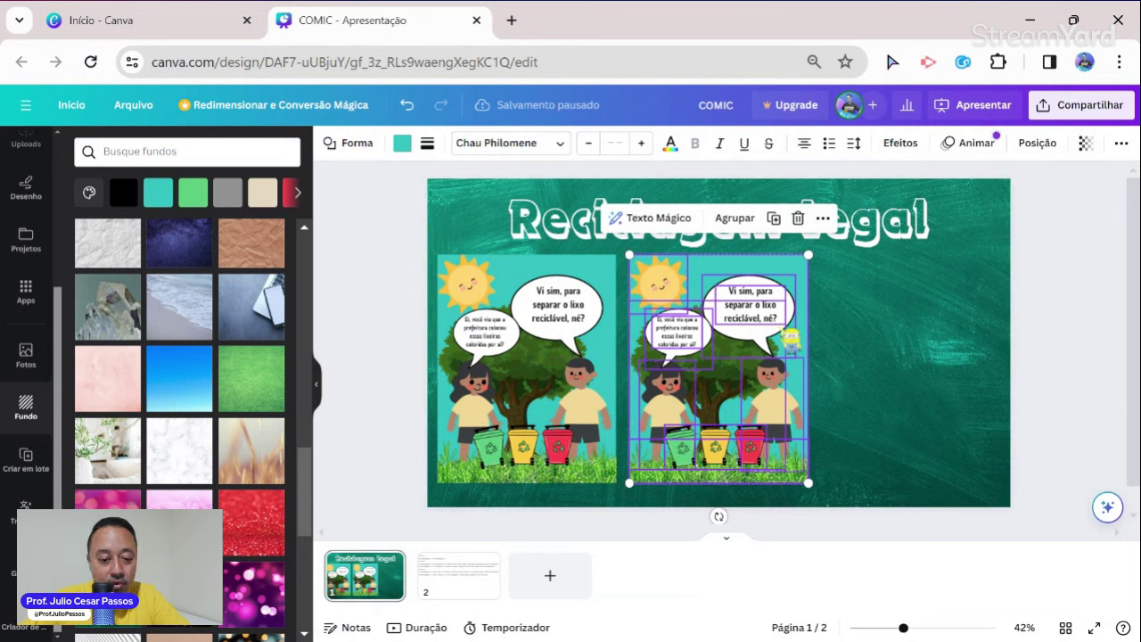
{"action": "key", "text": "ctrl+d"}
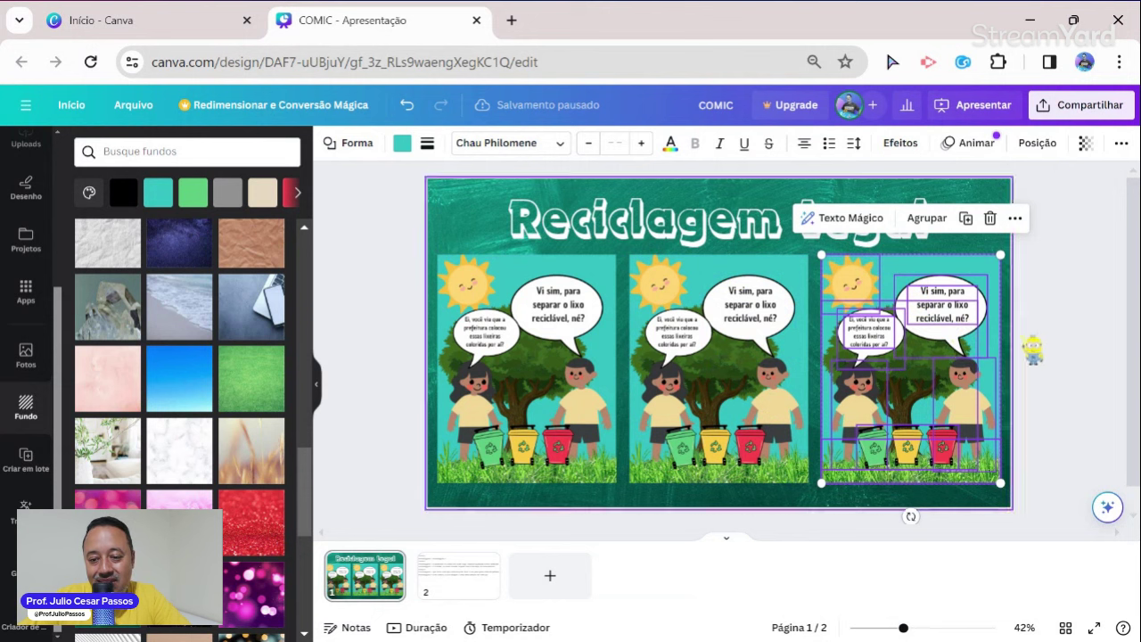
{"action": "left_click", "coordinate": [1036, 345]}
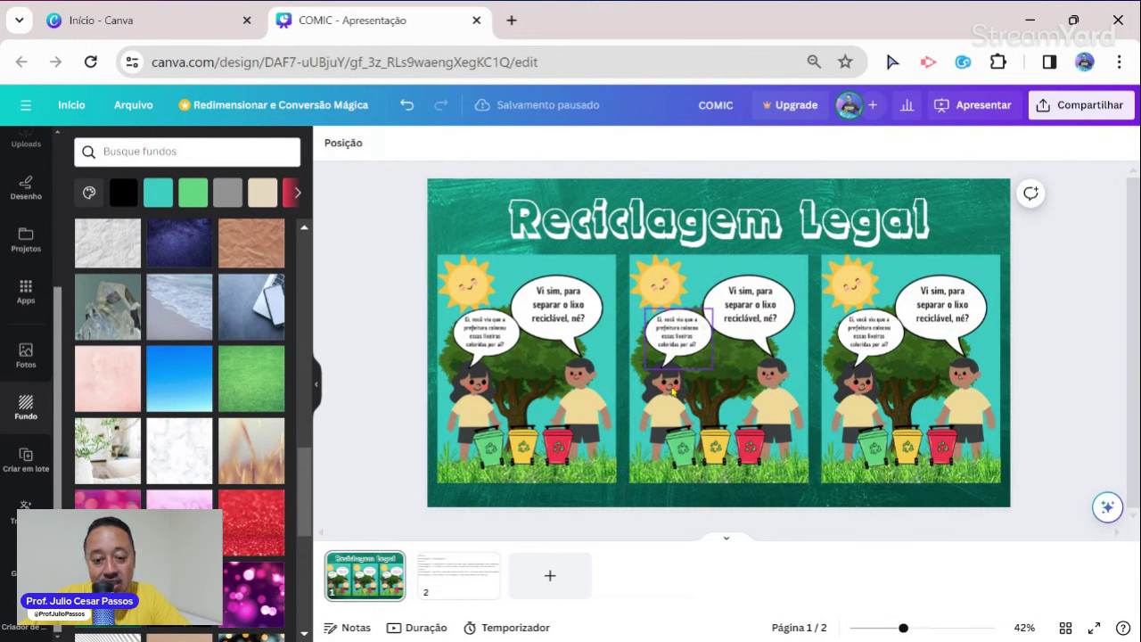
Cut Personagem 1's Cena 2 line "Exatamente! Eu achei isso muito legal, estamos ajudando o meio ambiente" from the page 2 dialogue
{"action": "left_click", "coordinate": [450, 575]}
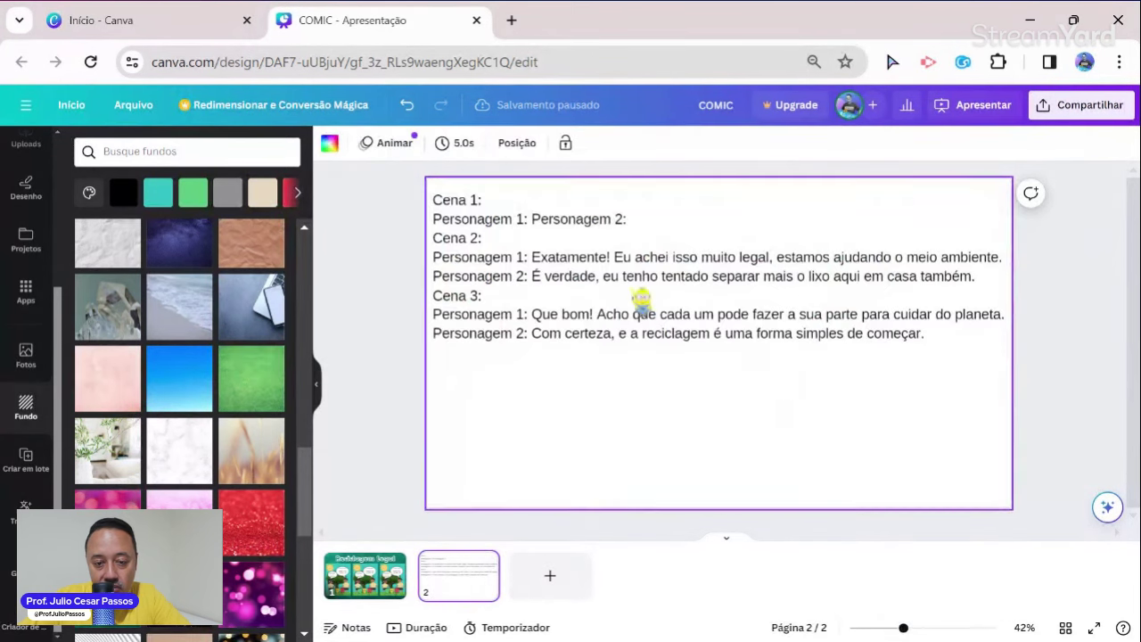
{"action": "left_click", "coordinate": [538, 263]}
{"action": "left_click", "coordinate": [537, 263]}
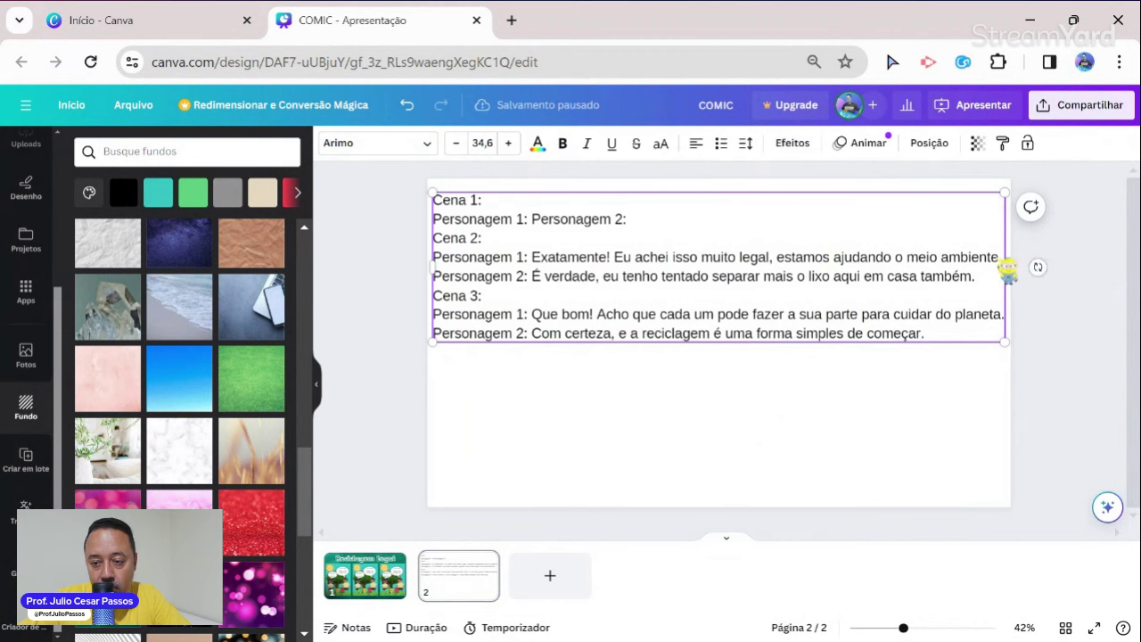
{"action": "left_click", "coordinate": [996, 259], "text": "shift"}
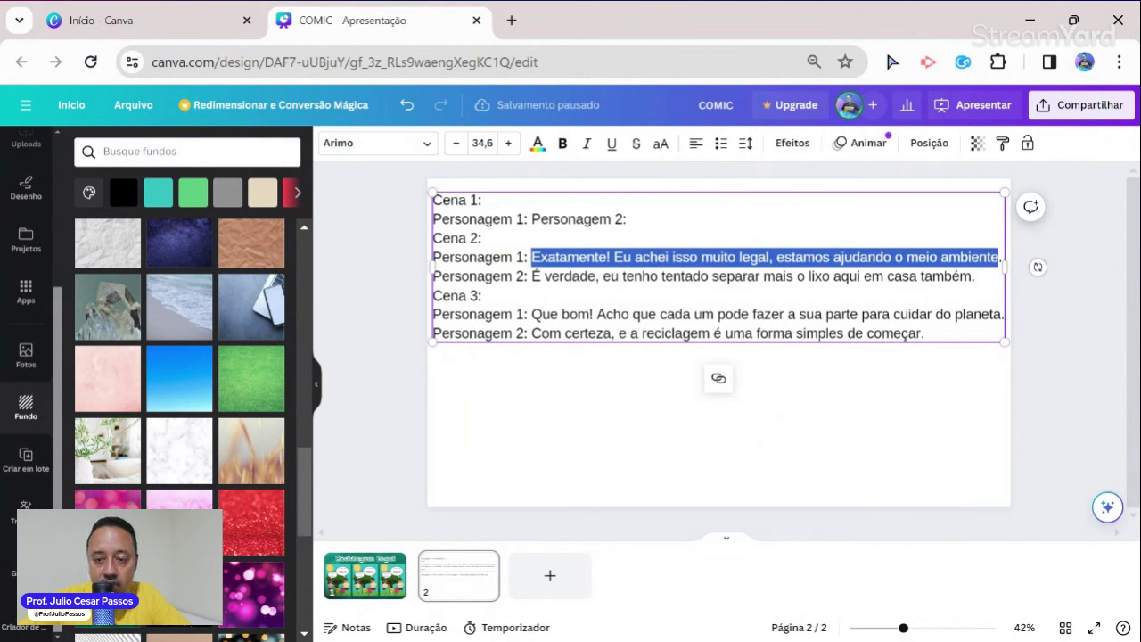
{"action": "key", "text": "BackSpace"}
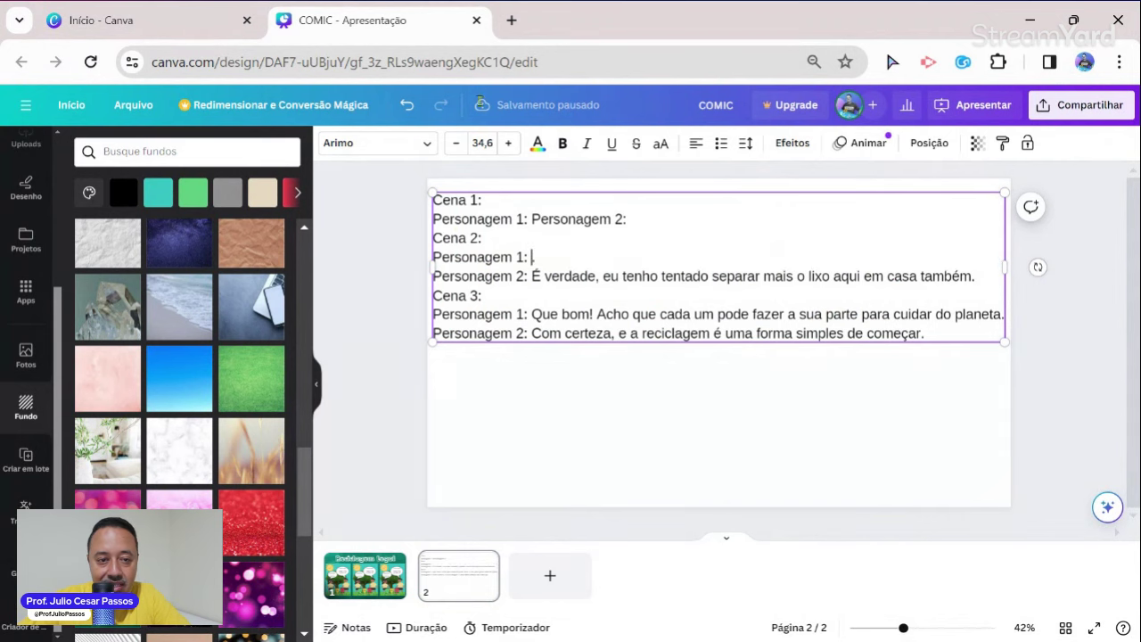
Replace the girl's balloon text in page 1's middle panel with the cut Personagem 1 line from Cena 2
{"action": "left_click", "coordinate": [361, 563]}
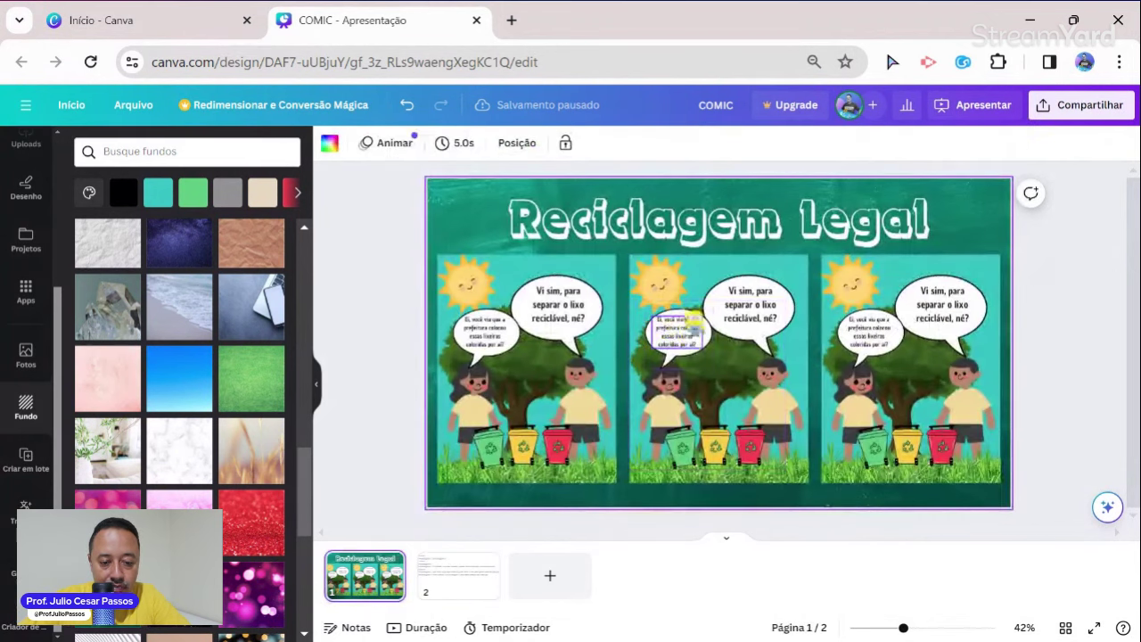
{"action": "double_click", "coordinate": [689, 336]}
{"action": "key", "text": "ctrl+a"}
{"action": "type", "text": "Exatamente! Eu acho isso muito legal, estamos ajudando o meio ambiente"}
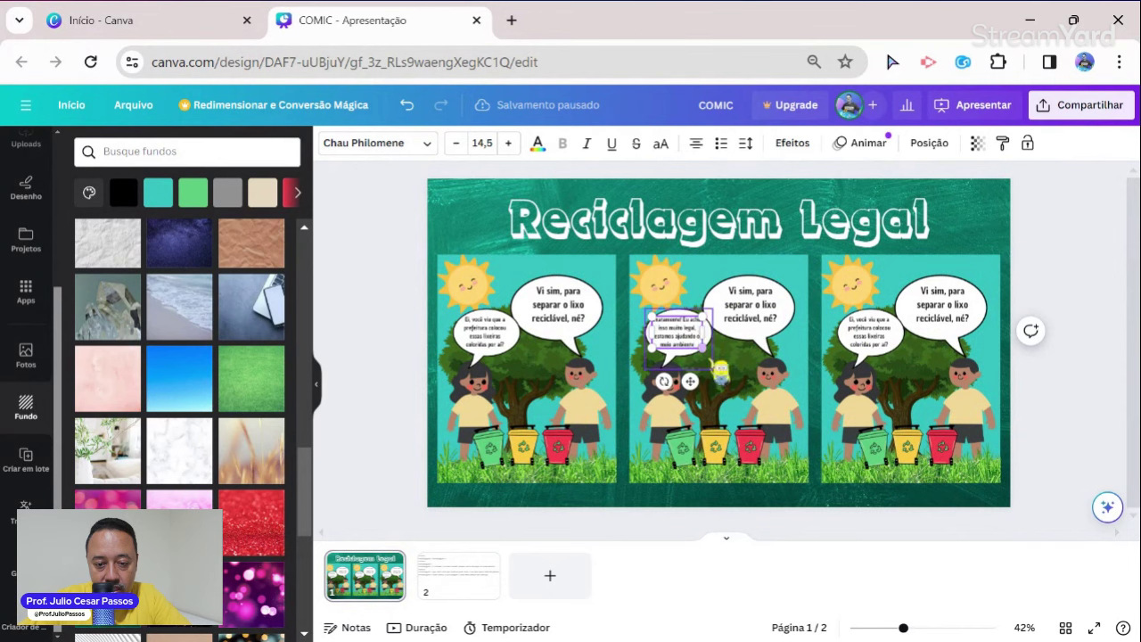
Cut Personagem 2's Cena 2 line "É verdade, eu tenho tentado separar mais o lixo aqui em casa também" from page 2
{"action": "left_click", "coordinate": [455, 579]}
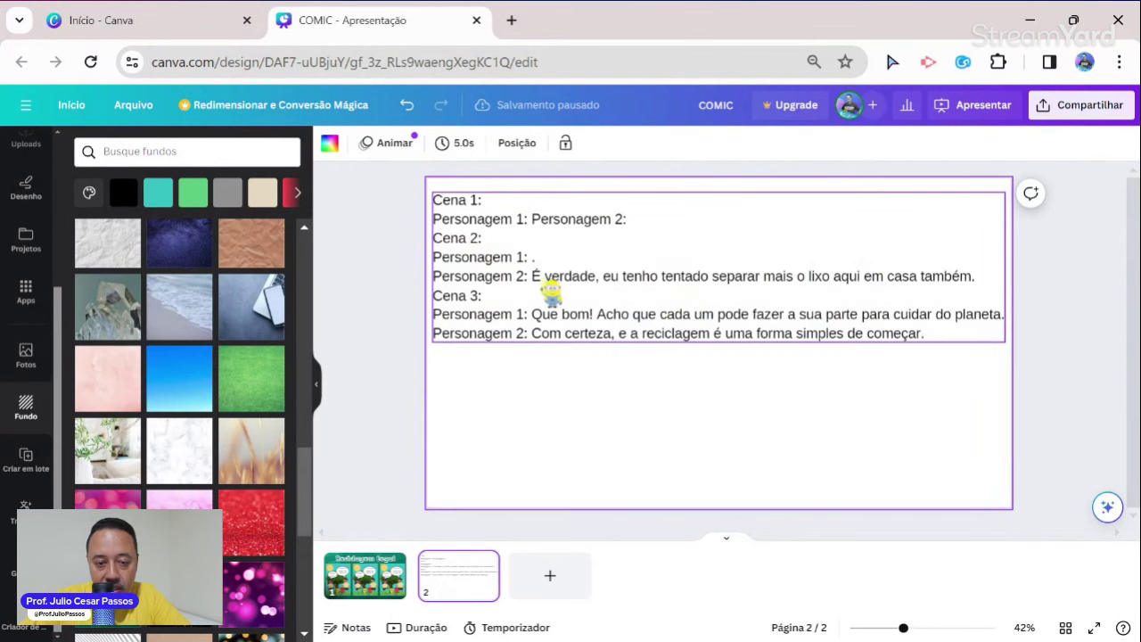
{"action": "double_click", "coordinate": [531, 276]}
{"action": "left_click_drag", "start_coordinate": [535, 278], "coordinate": [974, 280]}
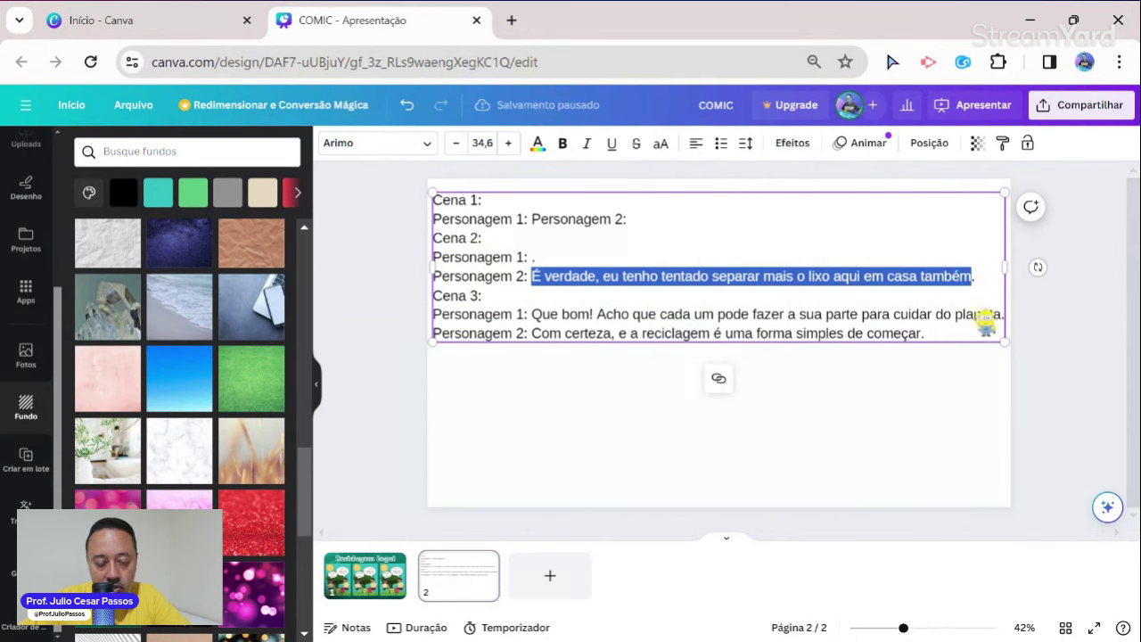
{"action": "key", "text": "ctrl+x"}
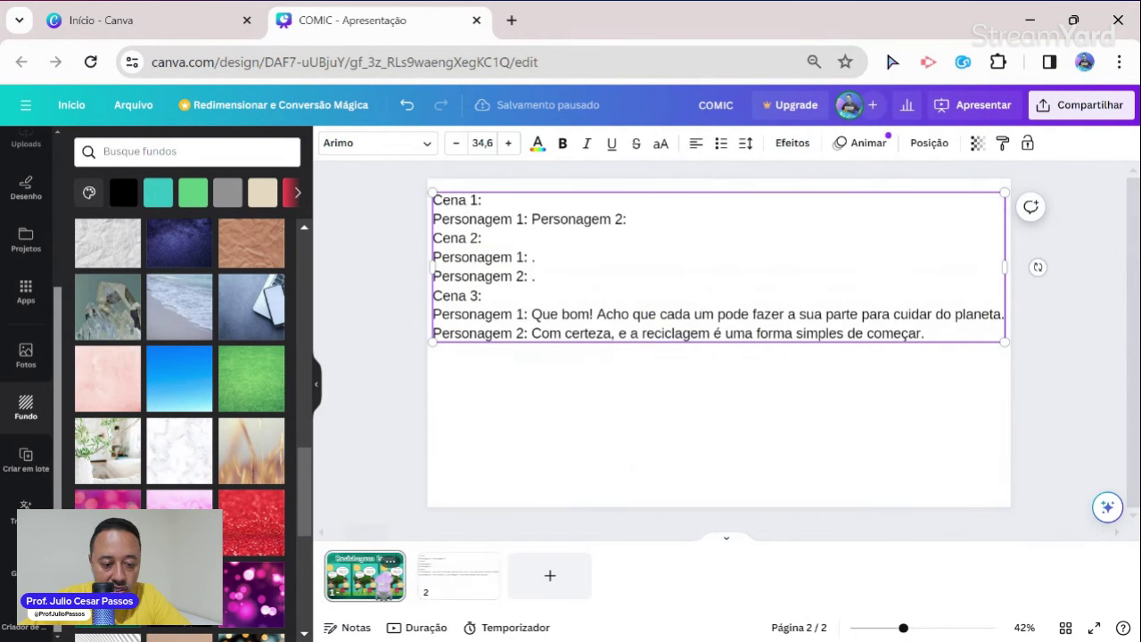
Replace the boy's balloon text in the middle panel with the cut line, and resize it to 20,6 to fit the balloon
{"action": "left_click", "coordinate": [365, 575]}
{"action": "double_click", "coordinate": [744, 308]}
{"action": "key", "text": "ctrl+a"}
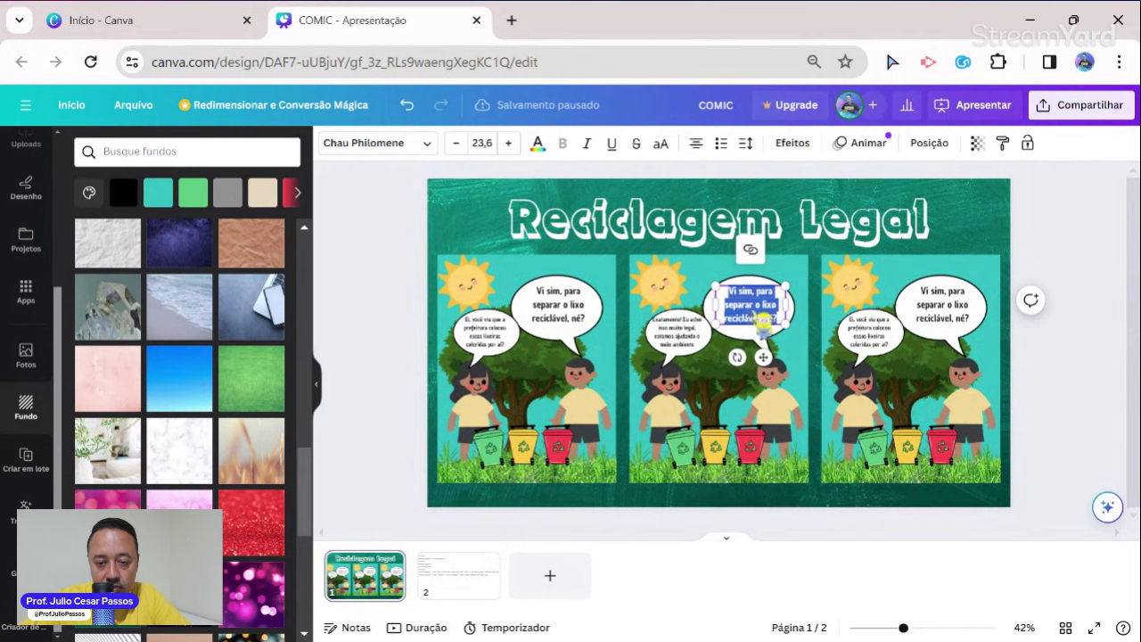
{"action": "key", "text": "ctrl+v"}
{"action": "mouse_move", "coordinate": [784, 351]}
{"action": "left_mouse_down"}
{"action": "mouse_move", "coordinate": [766, 310]}
{"action": "mouse_move", "coordinate": [781, 309]}
{"action": "mouse_move", "coordinate": [787, 329]}
{"action": "left_mouse_up"}
{"action": "mouse_move", "coordinate": [717, 327]}
{"action": "left_mouse_down"}
{"action": "mouse_move", "coordinate": [706, 331]}
{"action": "mouse_move", "coordinate": [713, 325]}
{"action": "left_mouse_up"}
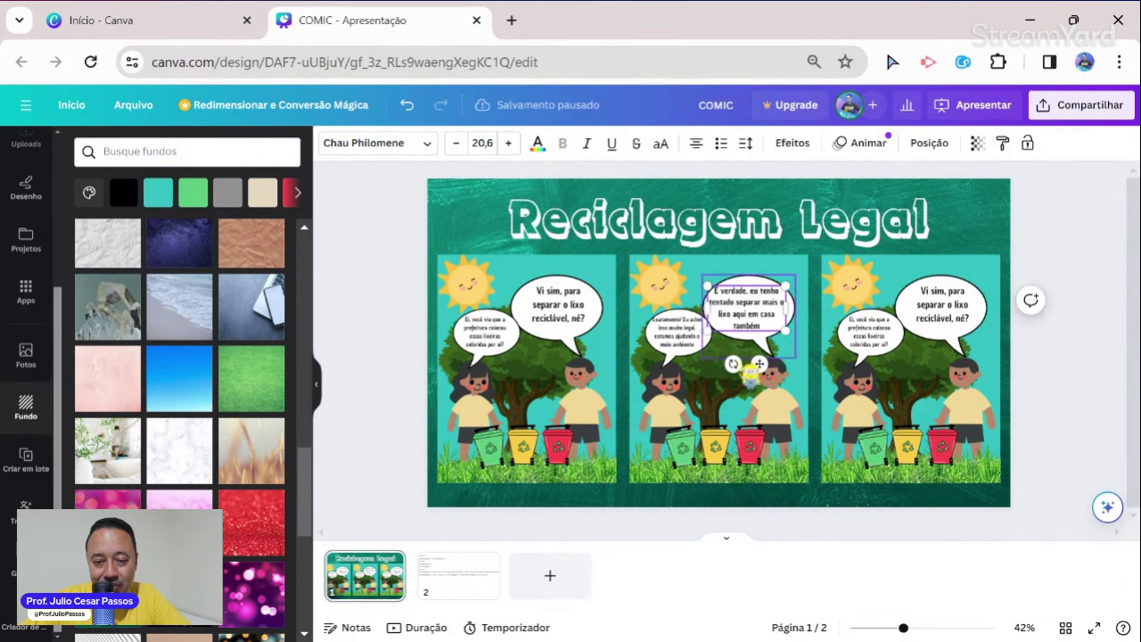
Move the Cena 3 line "Que bom! Acho que cada um pode fazer a sua parte para cuidar do planeta" into the third panel's girl balloon
{"action": "left_click", "coordinate": [454, 574]}
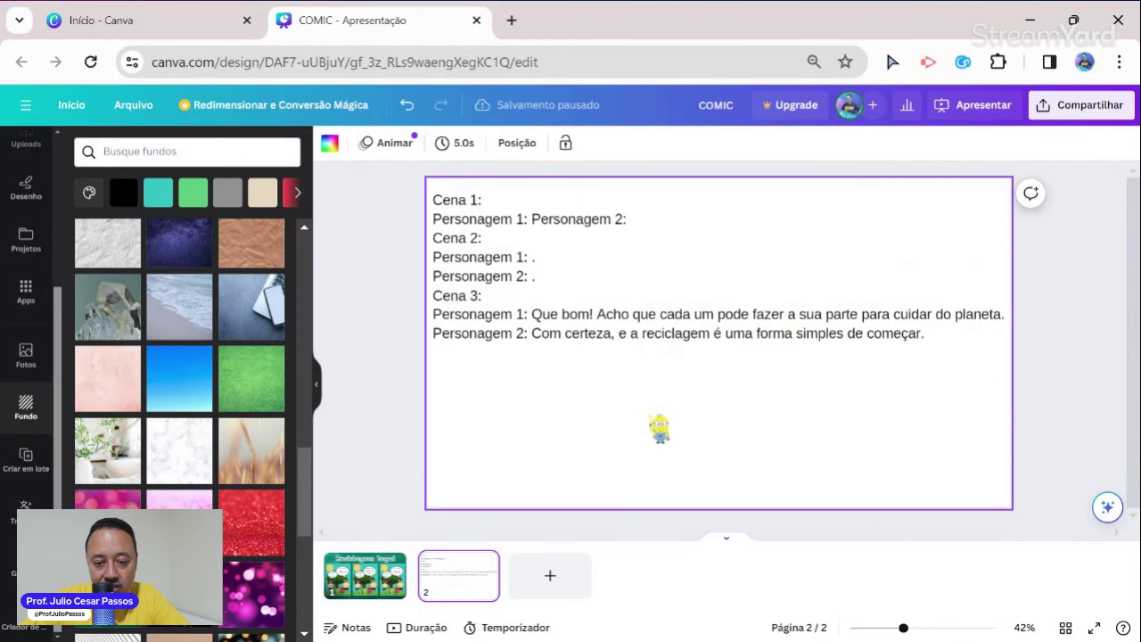
{"action": "left_click", "coordinate": [540, 323]}
{"action": "left_click", "coordinate": [539, 323]}
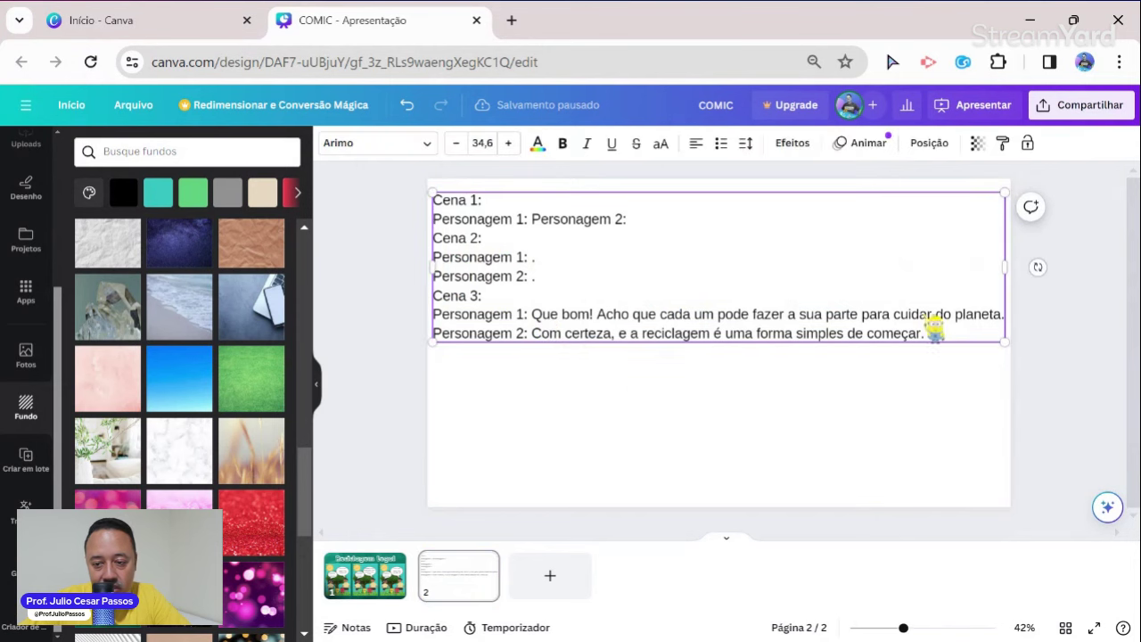
{"action": "key", "text": "shift+End"}
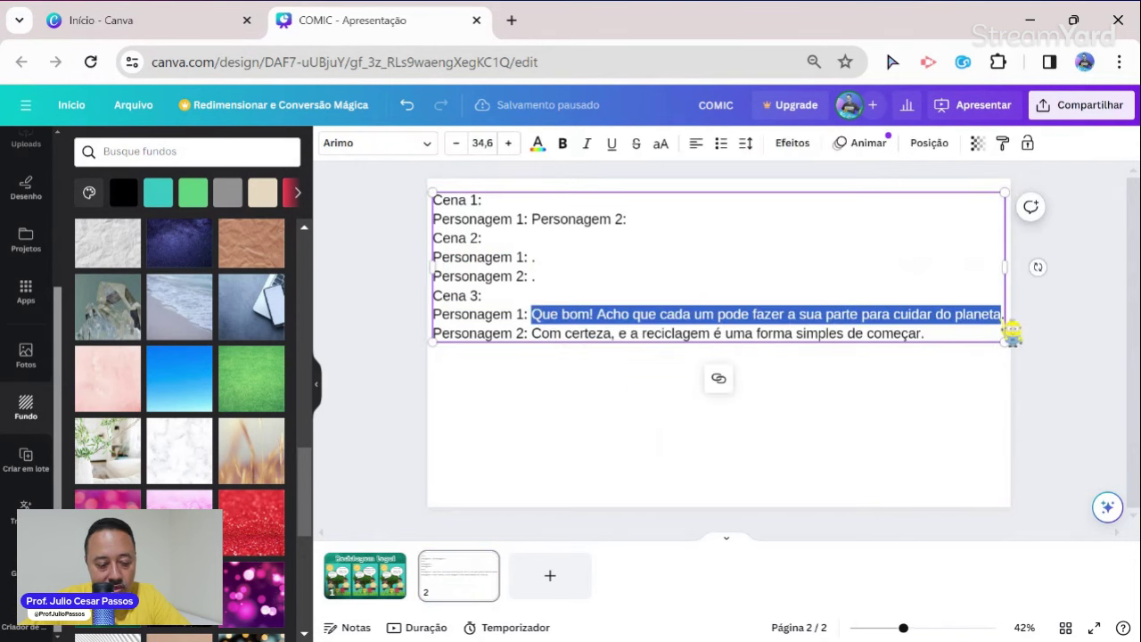
{"action": "key", "text": "ctrl+x"}
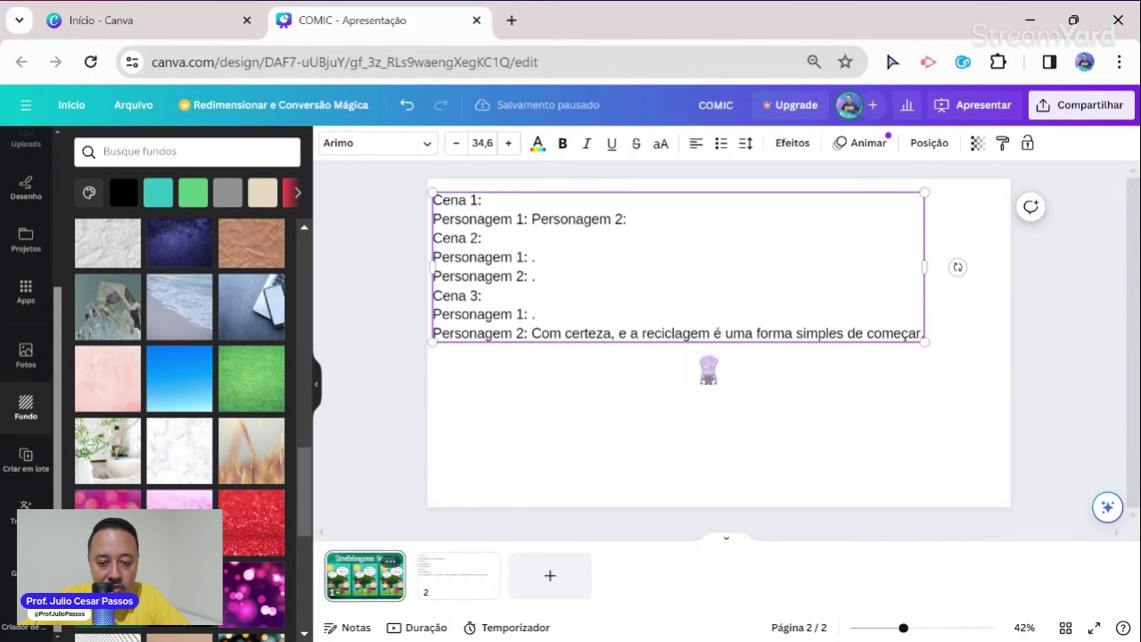
{"action": "scroll", "coordinate": [707, 369], "scroll_direction": "up", "scroll_amount": 2}
{"action": "left_click", "coordinate": [867, 330]}
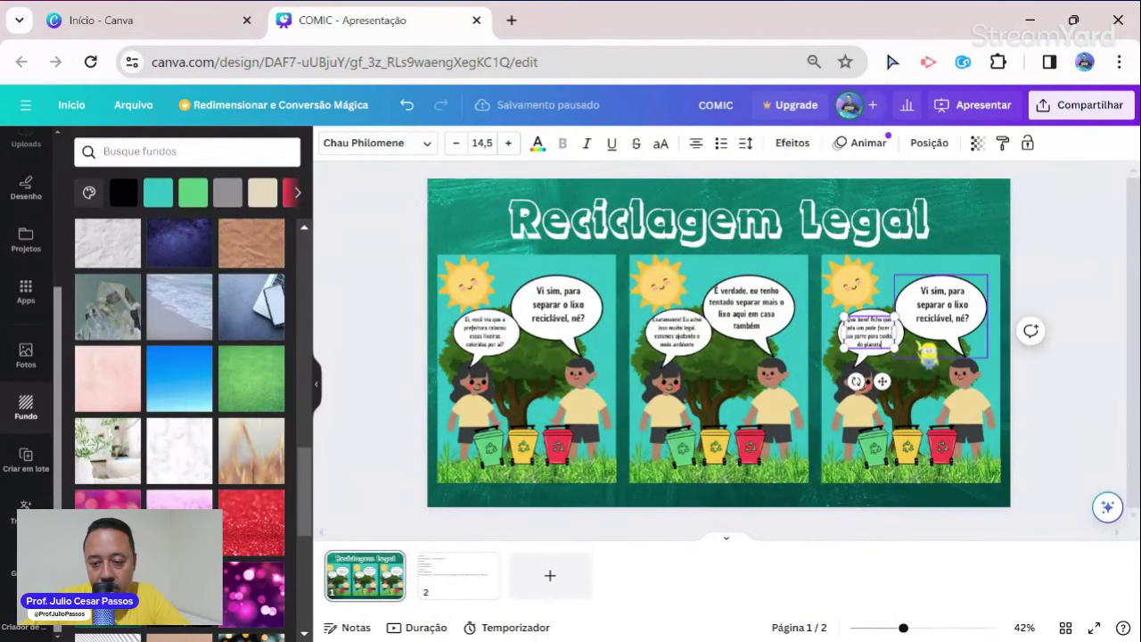
Cut Personagem 2's Cena 3 line "Com certeza, e a reciclagem é uma forma simples de começar" from the page 2 dialogue
{"action": "left_click", "coordinate": [472, 581]}
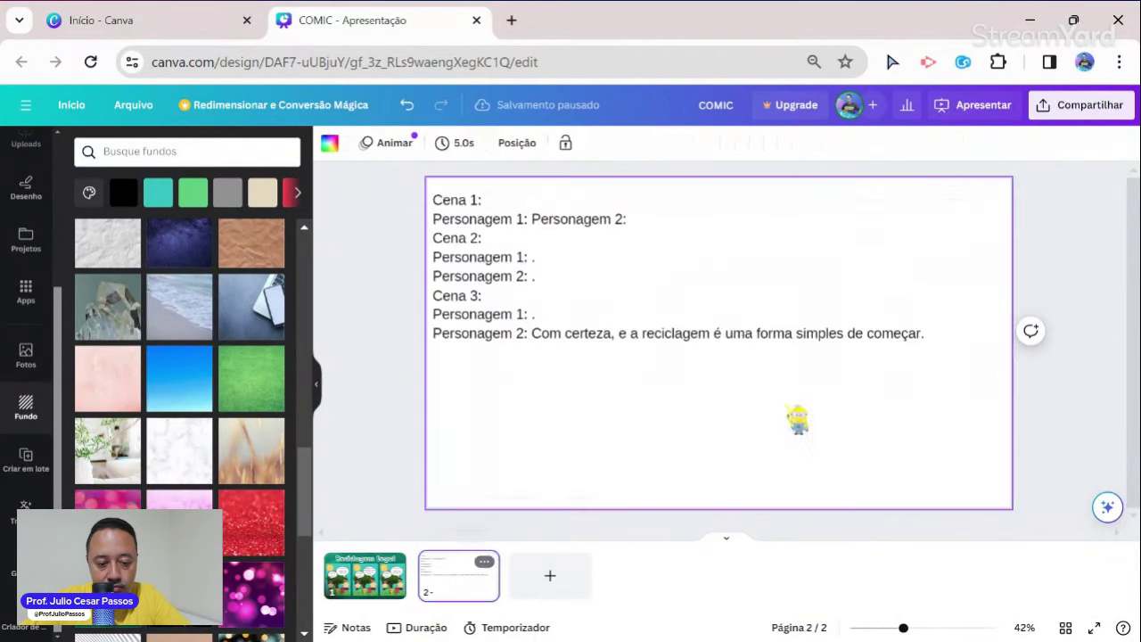
{"action": "left_click", "coordinate": [546, 341]}
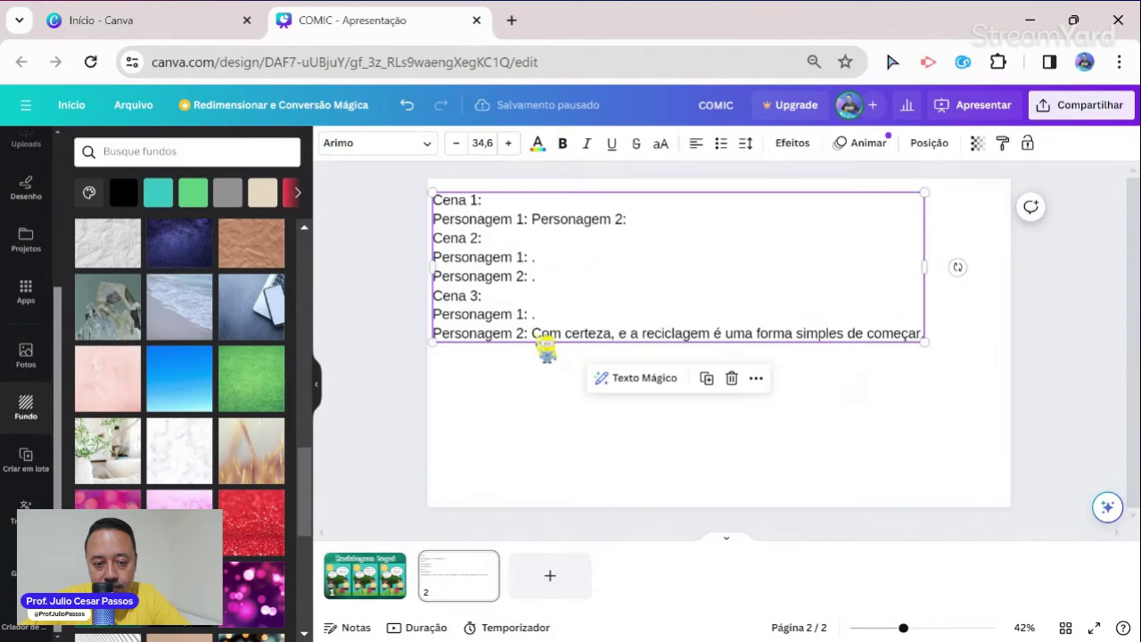
{"action": "left_click_drag", "start_coordinate": [535, 335], "coordinate": [927, 337]}
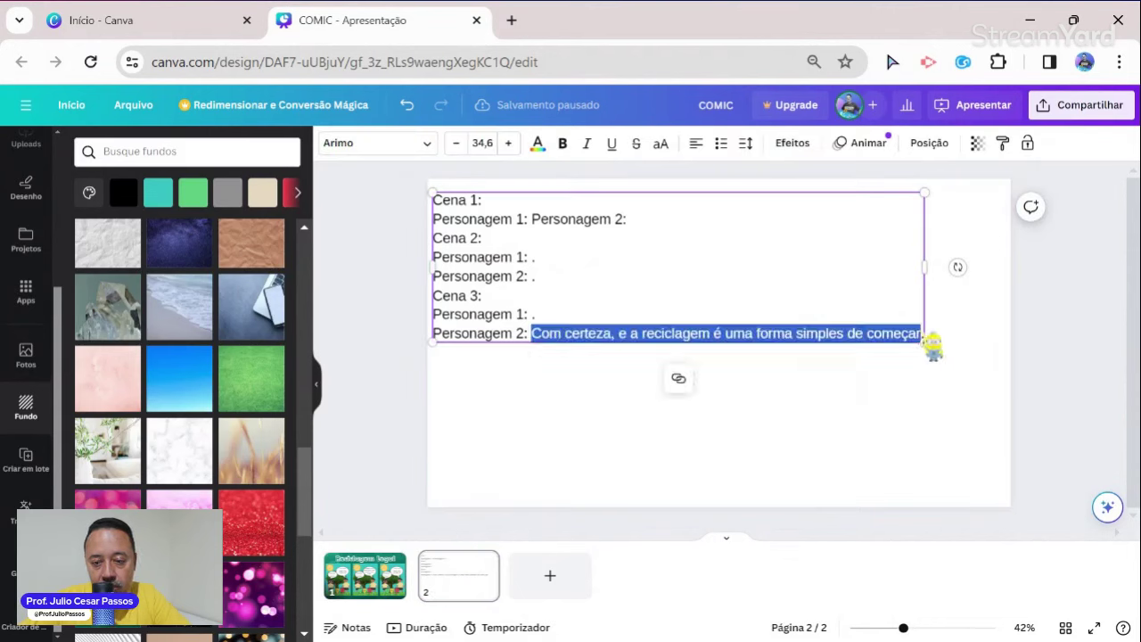
{"action": "key", "text": "ctrl+x"}
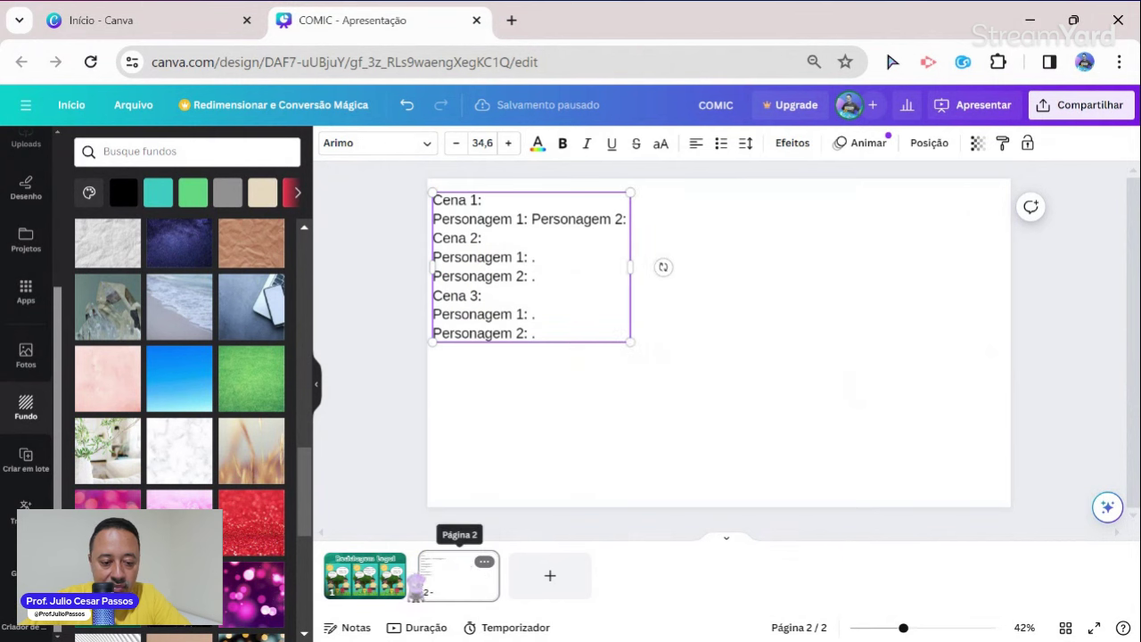
Replace the boy's balloon text in the third panel with the cut line "Com certeza, e a reciclagem é uma forma simples de começar"
{"action": "left_click", "coordinate": [365, 575]}
{"action": "left_click", "coordinate": [949, 307]}
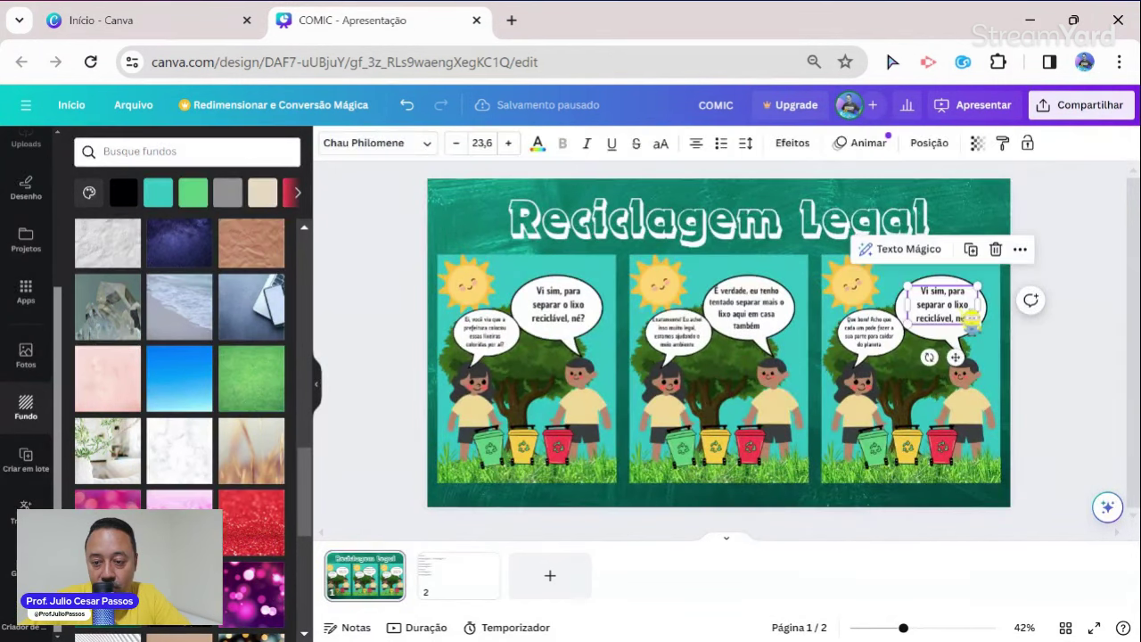
{"action": "left_click", "coordinate": [949, 308]}
{"action": "key", "text": "ctrl+v"}
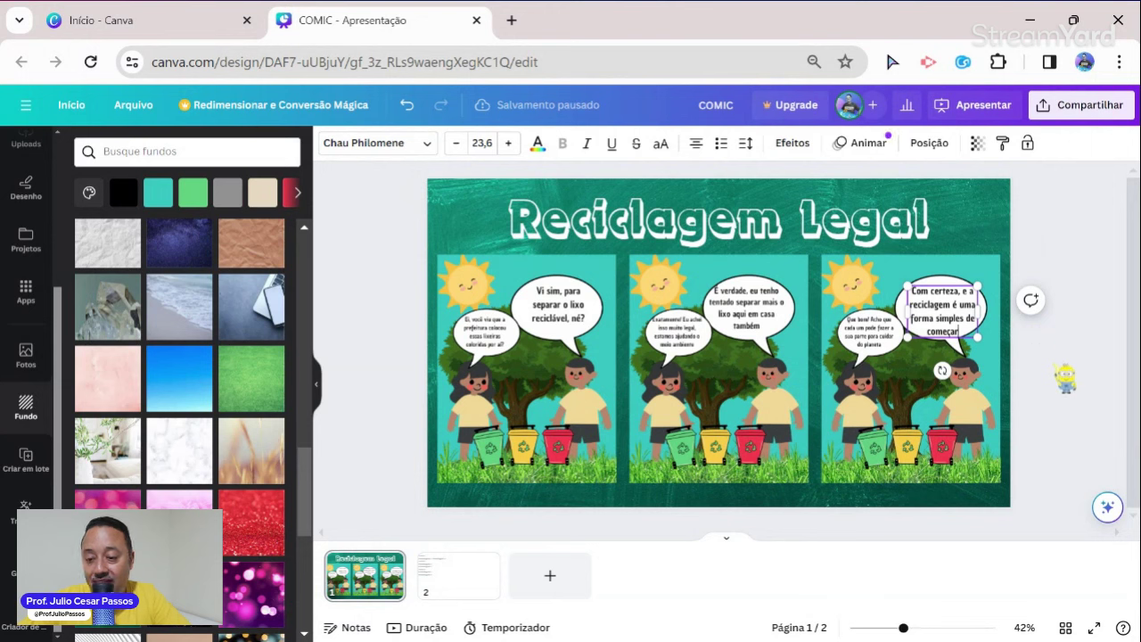
{"action": "left_click", "coordinate": [1065, 377]}
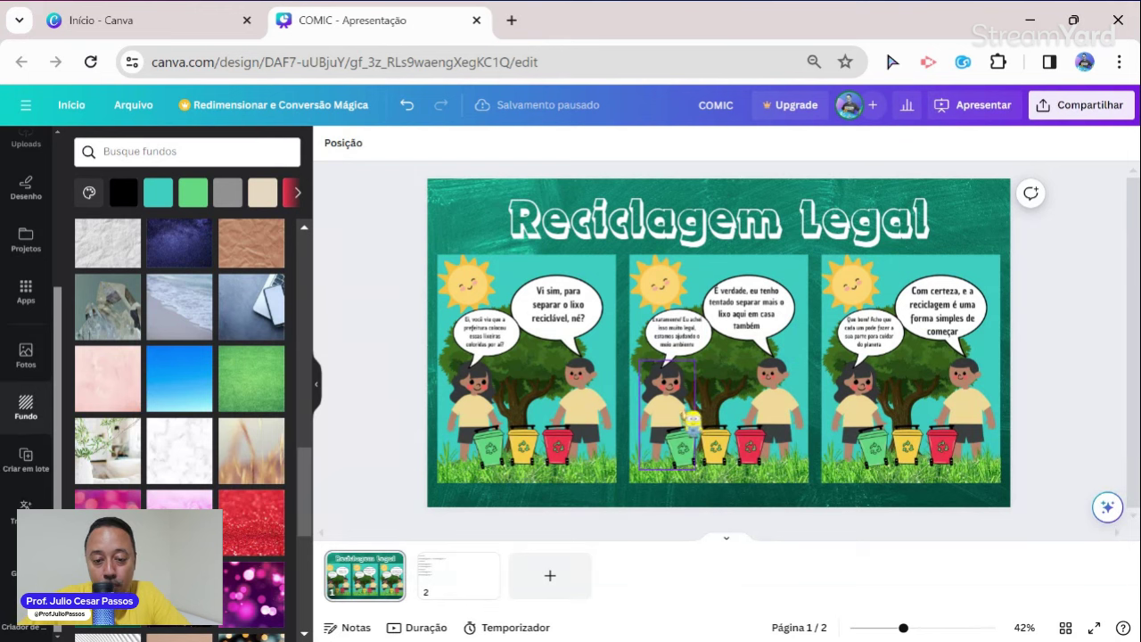
Create a matching boy with an open-mouthed face in the character creator app and add him to page 1
{"action": "left_click_drag", "start_coordinate": [648, 406], "coordinate": [763, 408]}
{"action": "scroll", "coordinate": [739, 392], "scroll_direction": "up", "scroll_amount": 2, "text": "ctrl"}
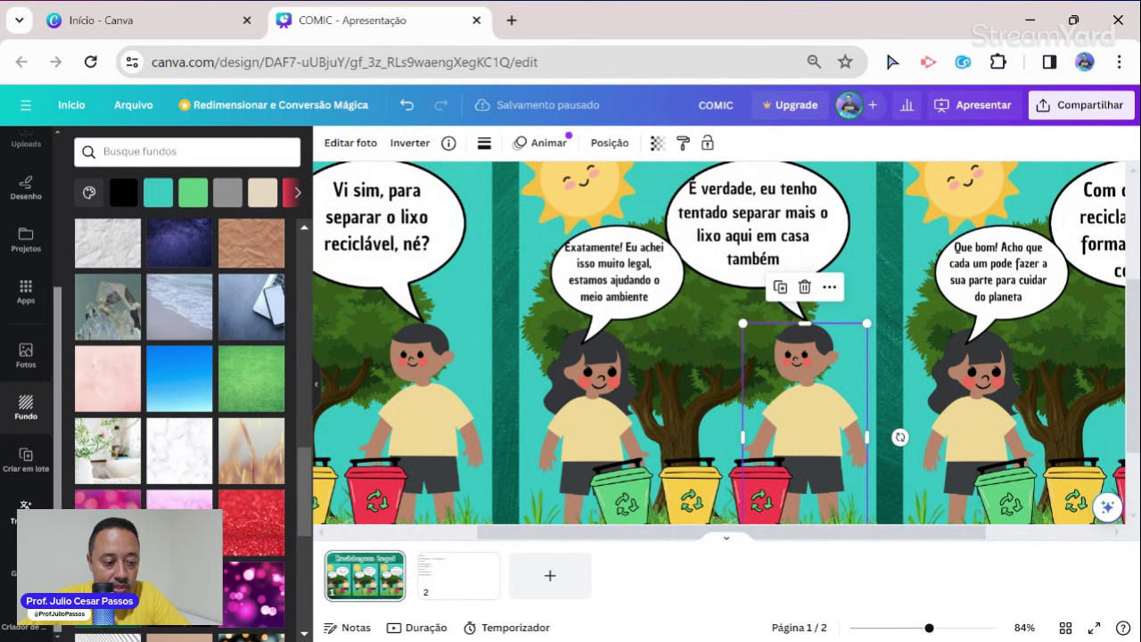
{"action": "left_click", "coordinate": [25, 294]}
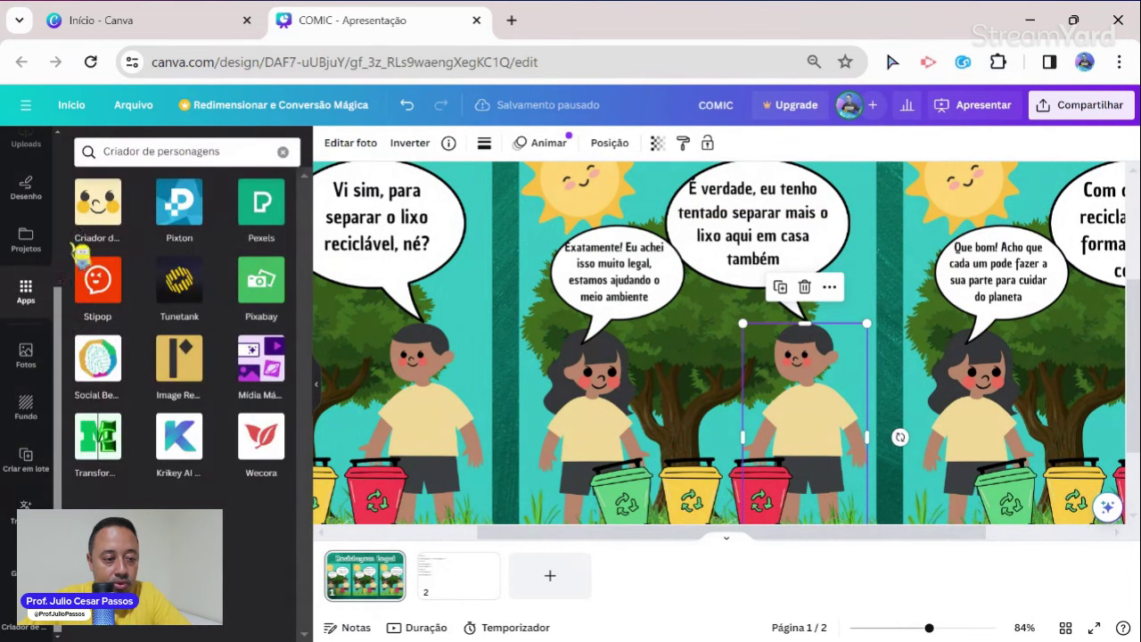
{"action": "left_click", "coordinate": [99, 218]}
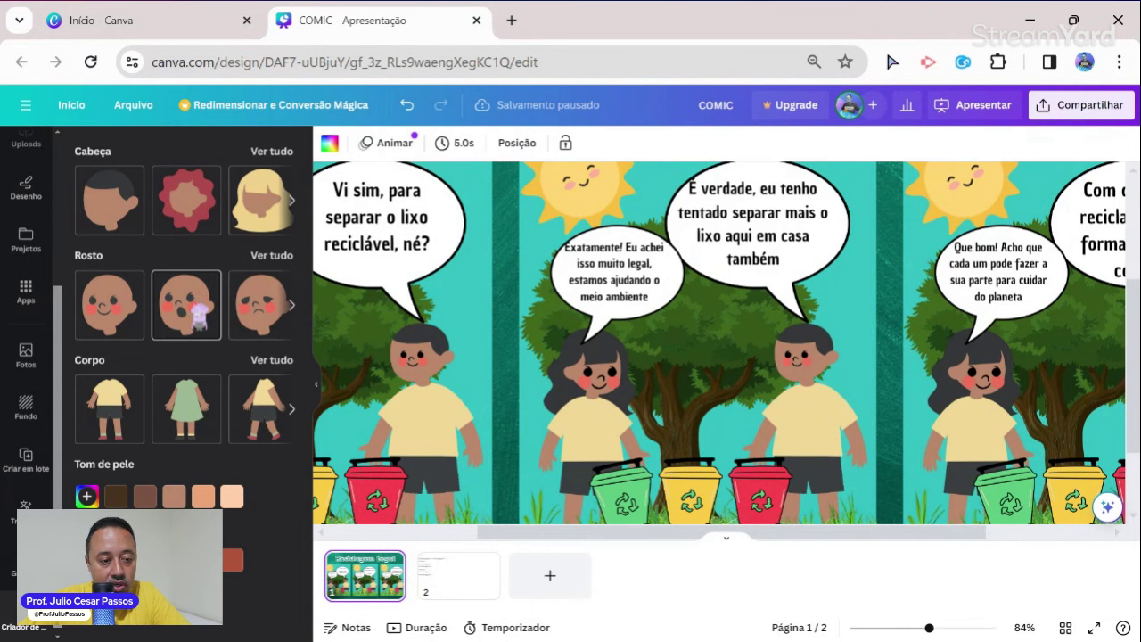
{"action": "left_click", "coordinate": [196, 310]}
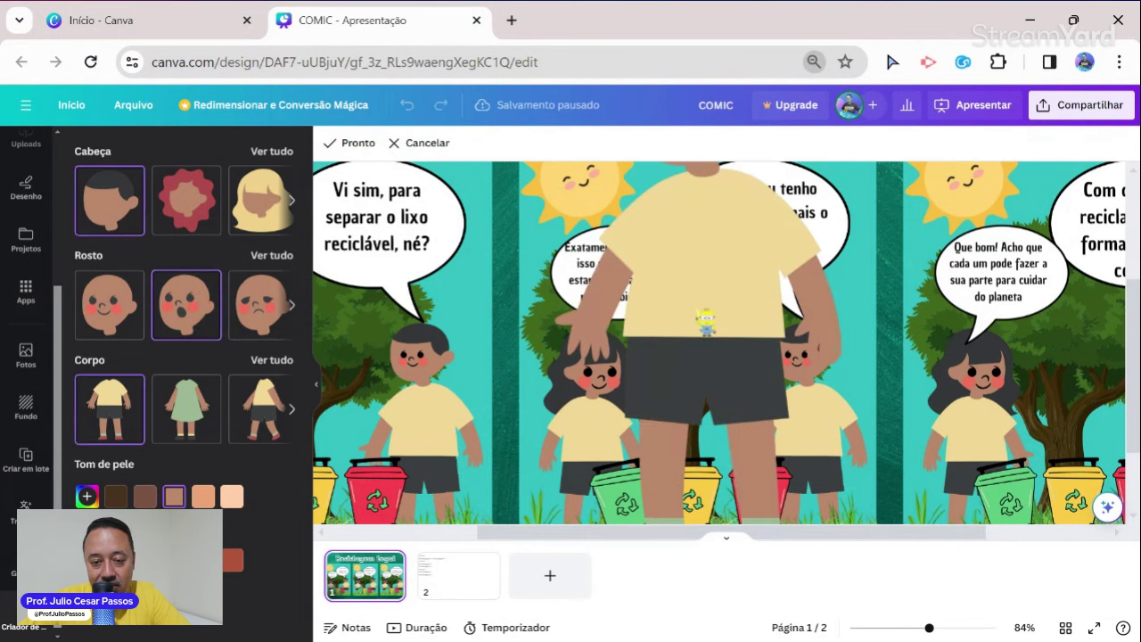
{"action": "scroll", "coordinate": [704, 319], "scroll_direction": "down", "scroll_amount": 3}
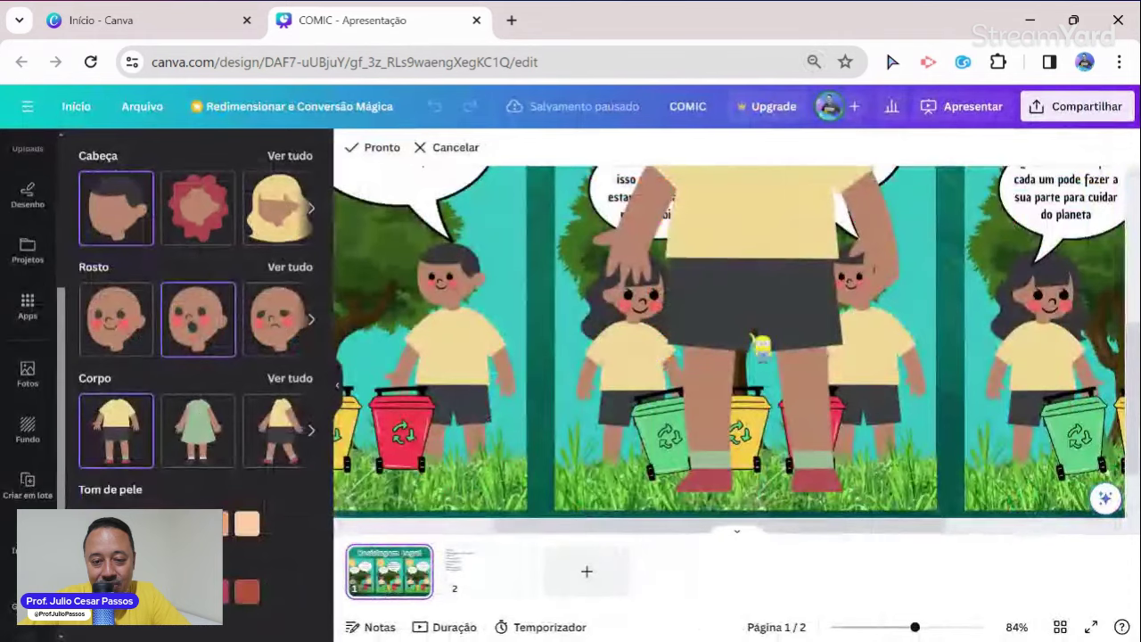
{"action": "scroll", "coordinate": [767, 267], "scroll_direction": "up", "scroll_amount": 3}
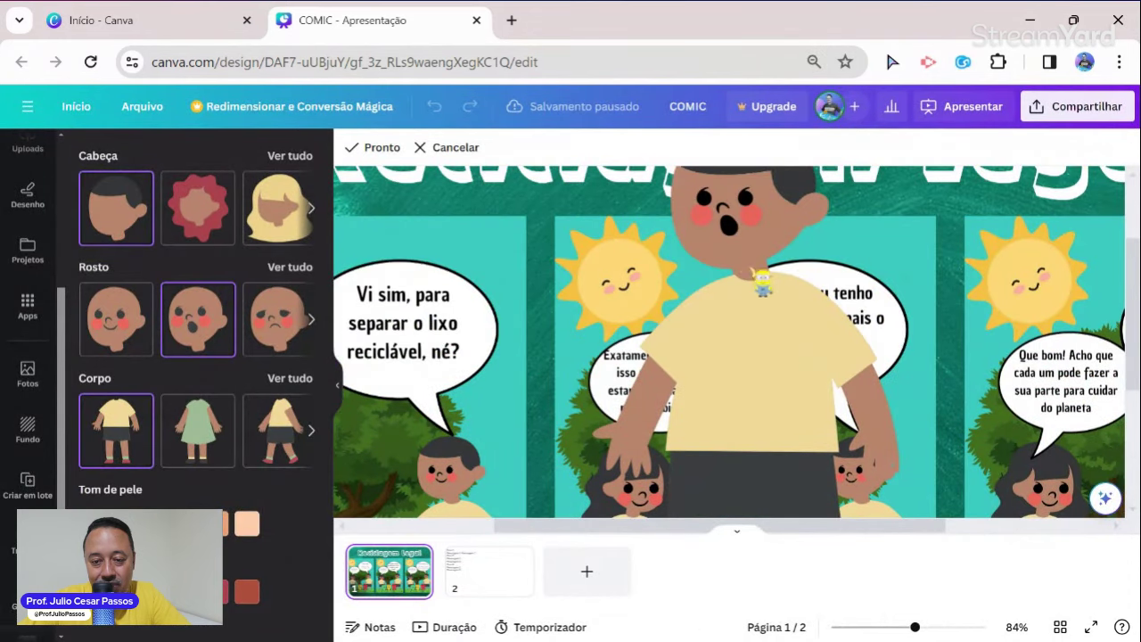
{"action": "left_click", "coordinate": [374, 147]}
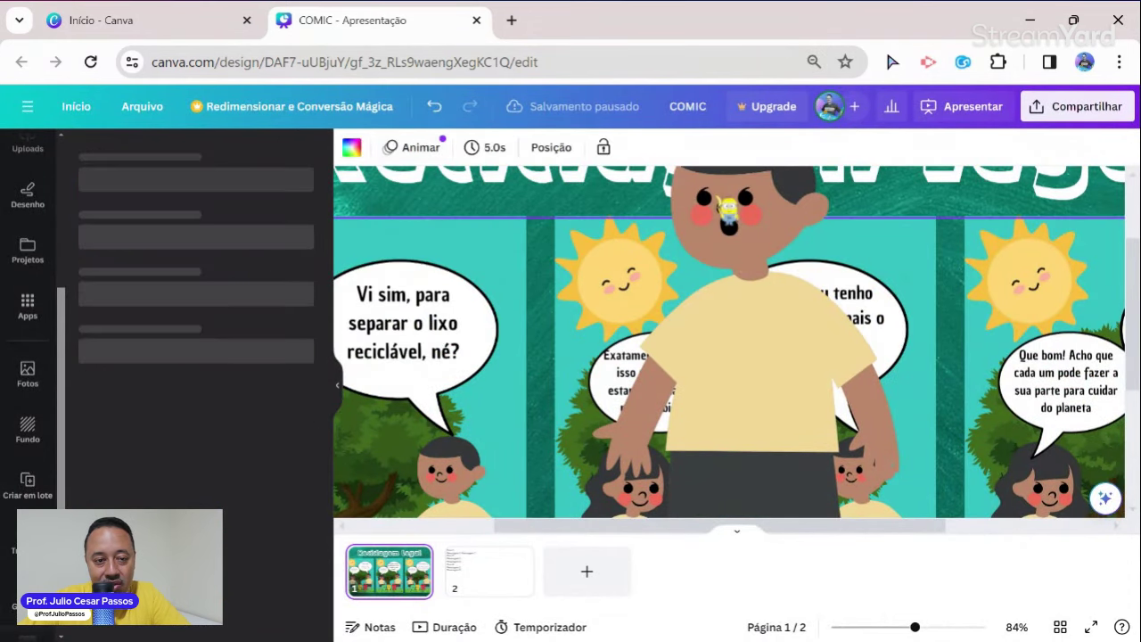
Shrink the open-mouthed boy to the original boy's size and put him in the original's place beside the middle panel's red bin
{"action": "left_click_drag", "start_coordinate": [789, 228], "coordinate": [775, 266]}
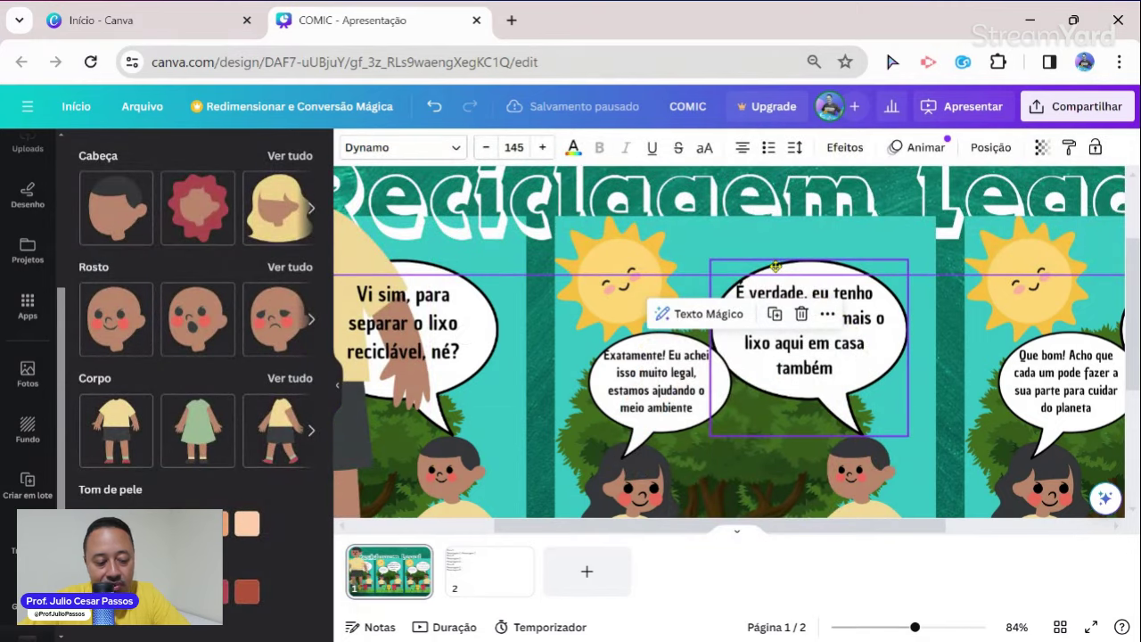
{"action": "key", "text": "ctrl+z"}
{"action": "scroll", "coordinate": [517, 321], "scroll_direction": "down", "scroll_amount": 4}
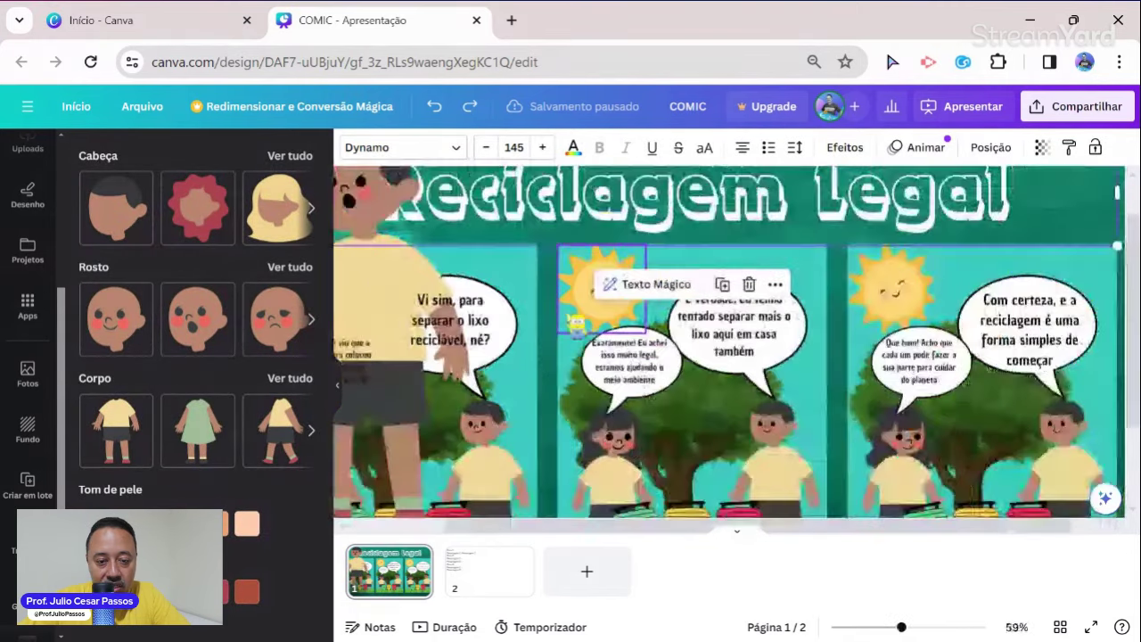
{"action": "left_click", "coordinate": [517, 323]}
{"action": "left_click", "coordinate": [457, 242]}
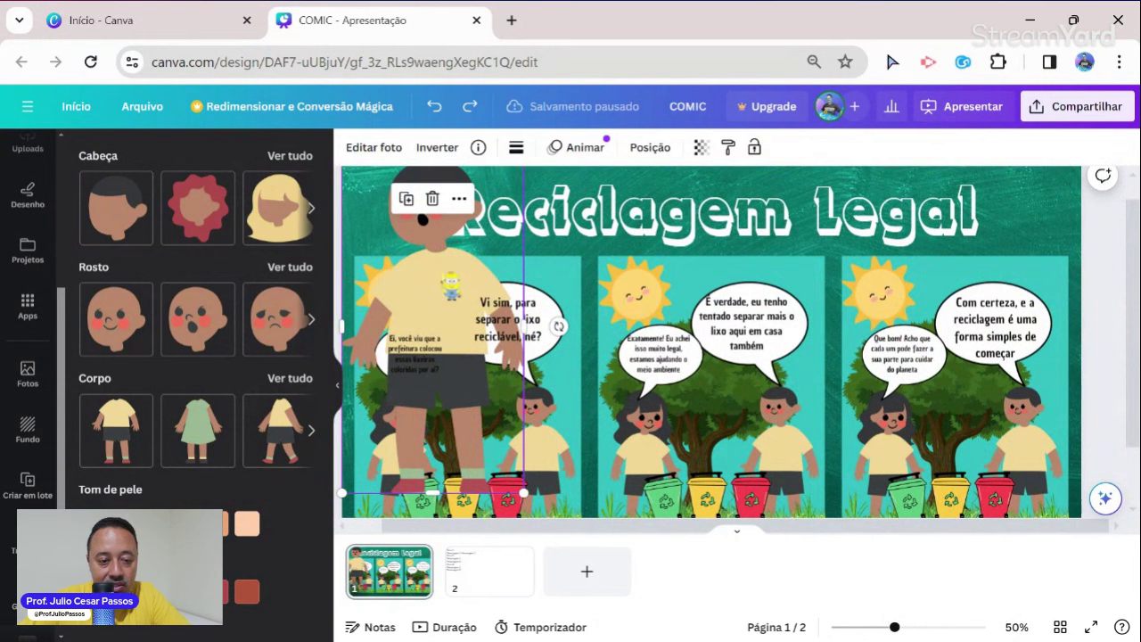
{"action": "left_click_drag", "start_coordinate": [450, 259], "coordinate": [789, 335]}
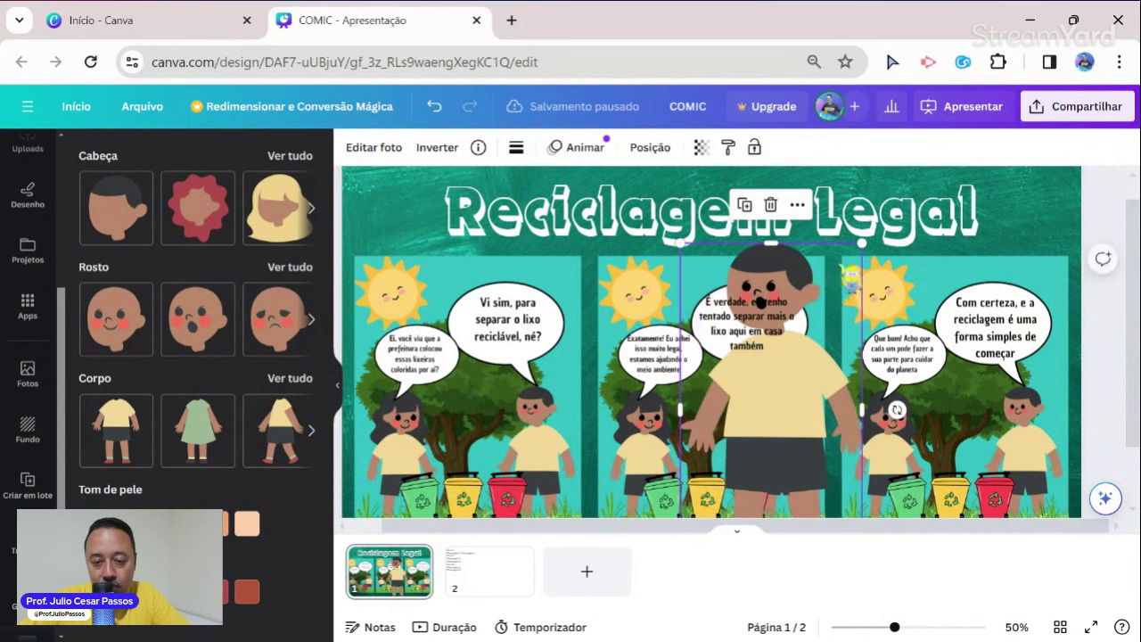
{"action": "left_click_drag", "start_coordinate": [843, 267], "coordinate": [766, 383]}
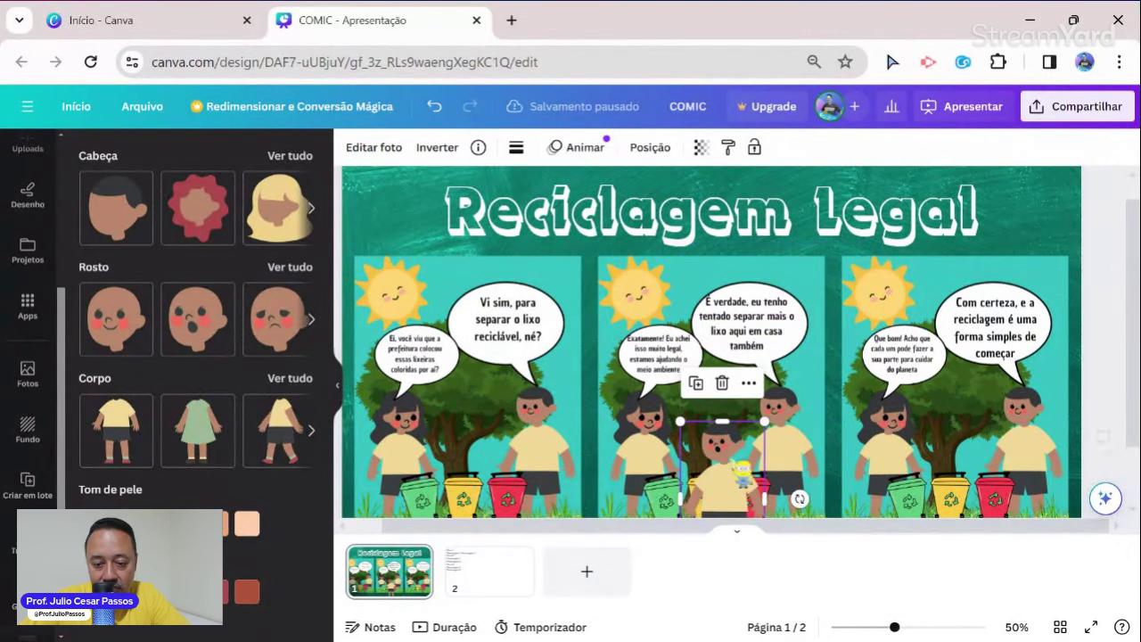
{"action": "left_click_drag", "start_coordinate": [732, 437], "coordinate": [815, 443]}
{"action": "scroll", "coordinate": [794, 456], "scroll_direction": "down", "scroll_amount": 2}
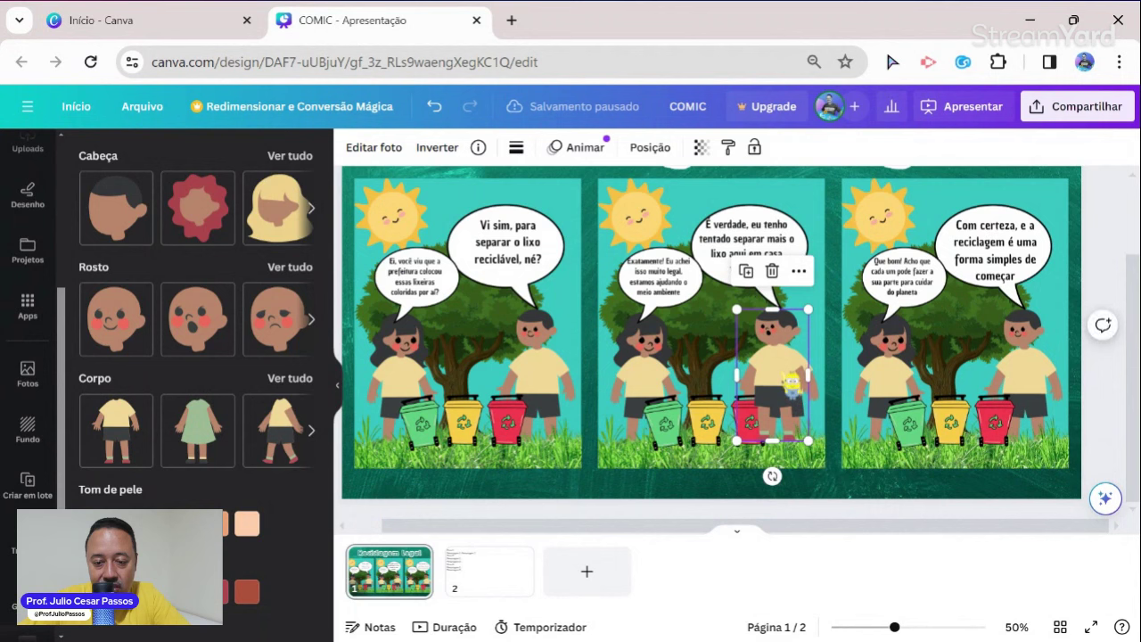
{"action": "left_click_drag", "start_coordinate": [784, 375], "coordinate": [788, 374]}
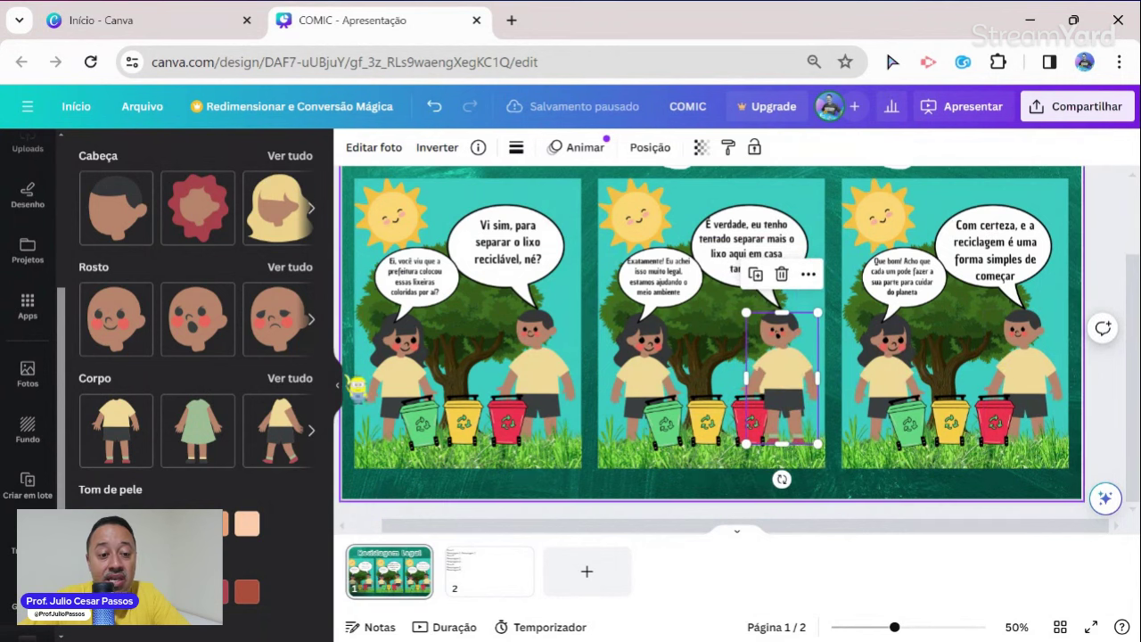
Set the design's collaboration link access to "Qualquer pessoa com o link"
{"action": "left_click", "coordinate": [343, 389]}
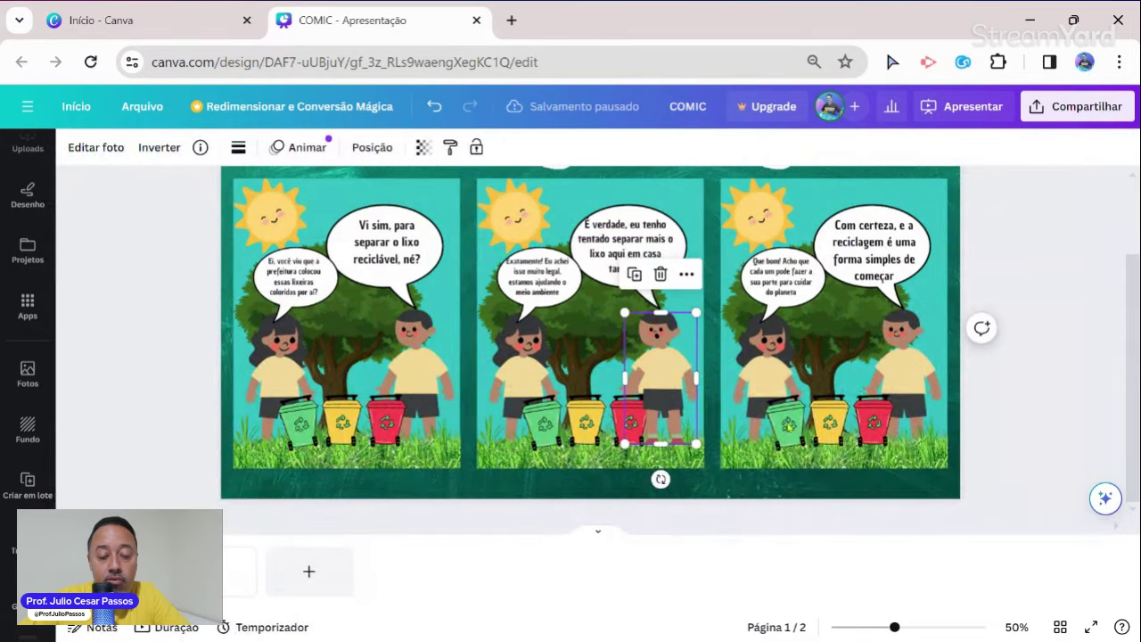
{"action": "scroll", "coordinate": [1003, 236], "scroll_direction": "up", "scroll_amount": 2}
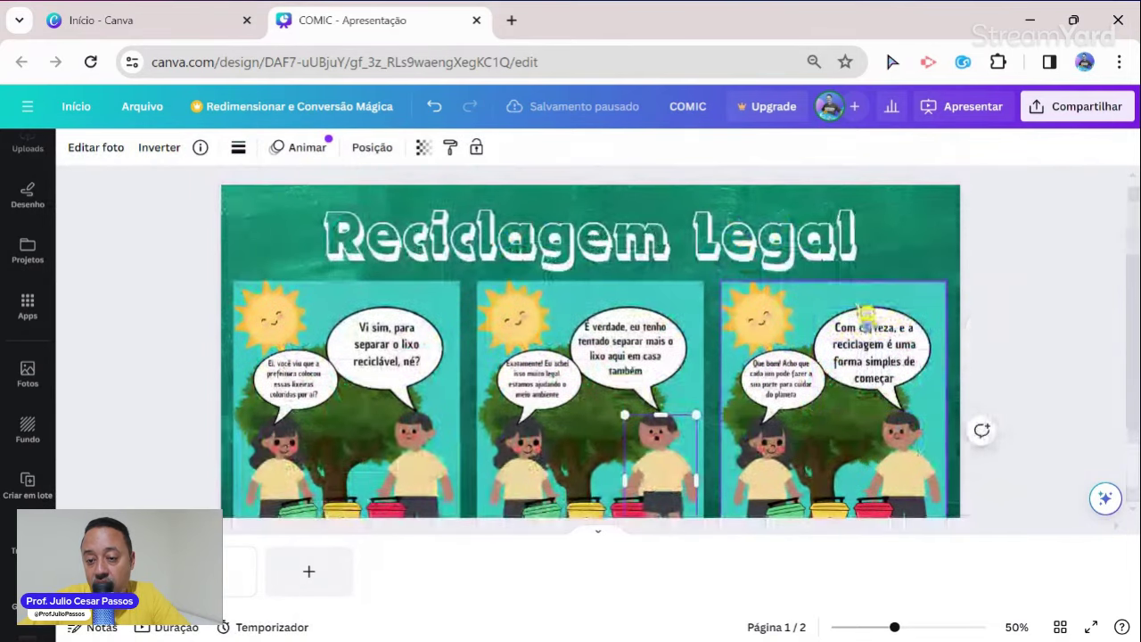
{"action": "left_click", "coordinate": [1057, 118]}
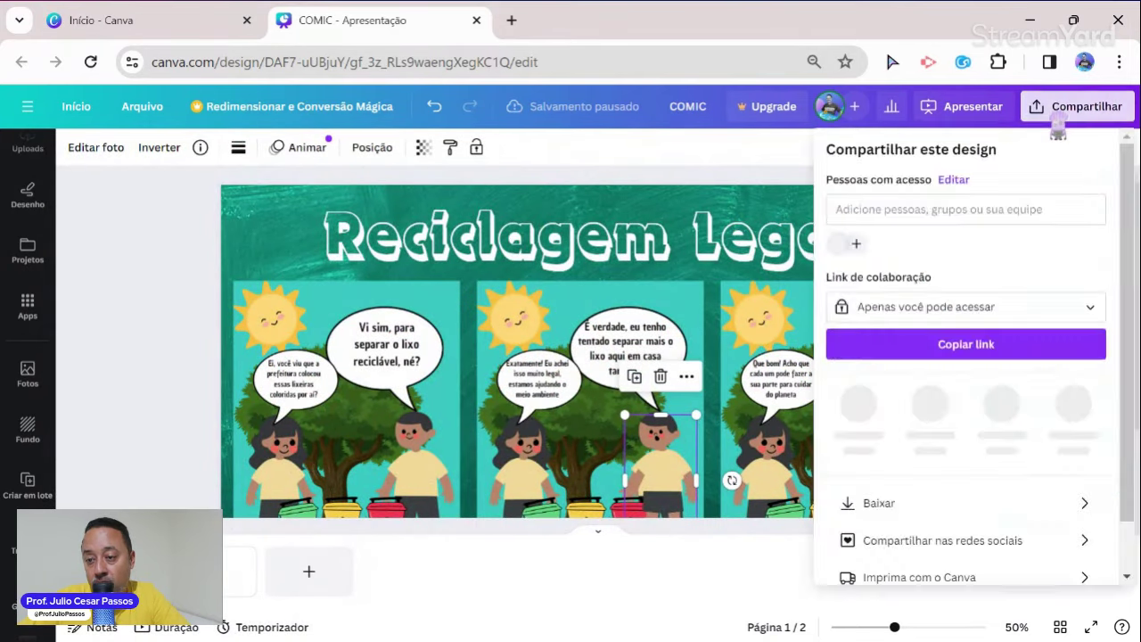
{"action": "scroll", "coordinate": [950, 523], "scroll_direction": "down", "scroll_amount": 1}
{"action": "scroll", "coordinate": [949, 435], "scroll_direction": "up", "scroll_amount": 1}
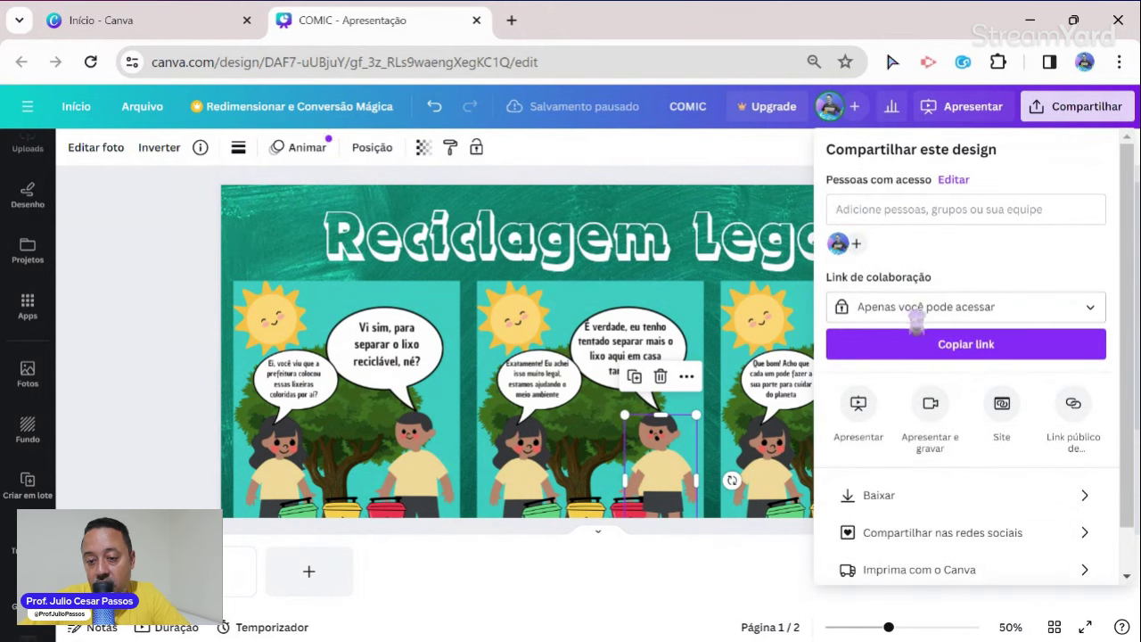
{"action": "left_click", "coordinate": [948, 314]}
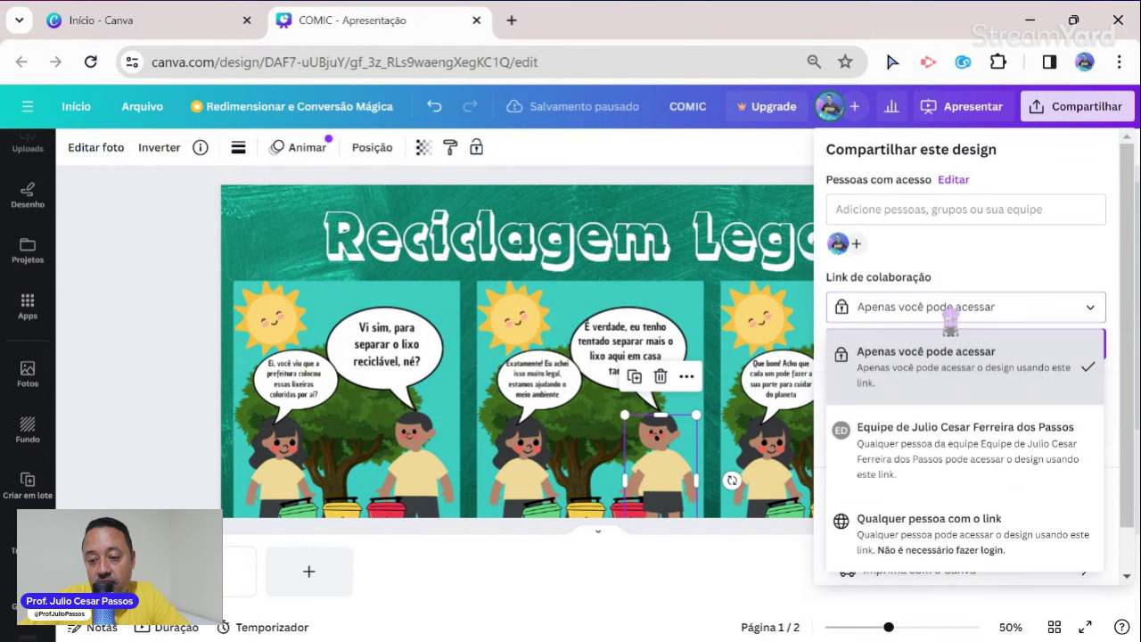
{"action": "left_click", "coordinate": [952, 546]}
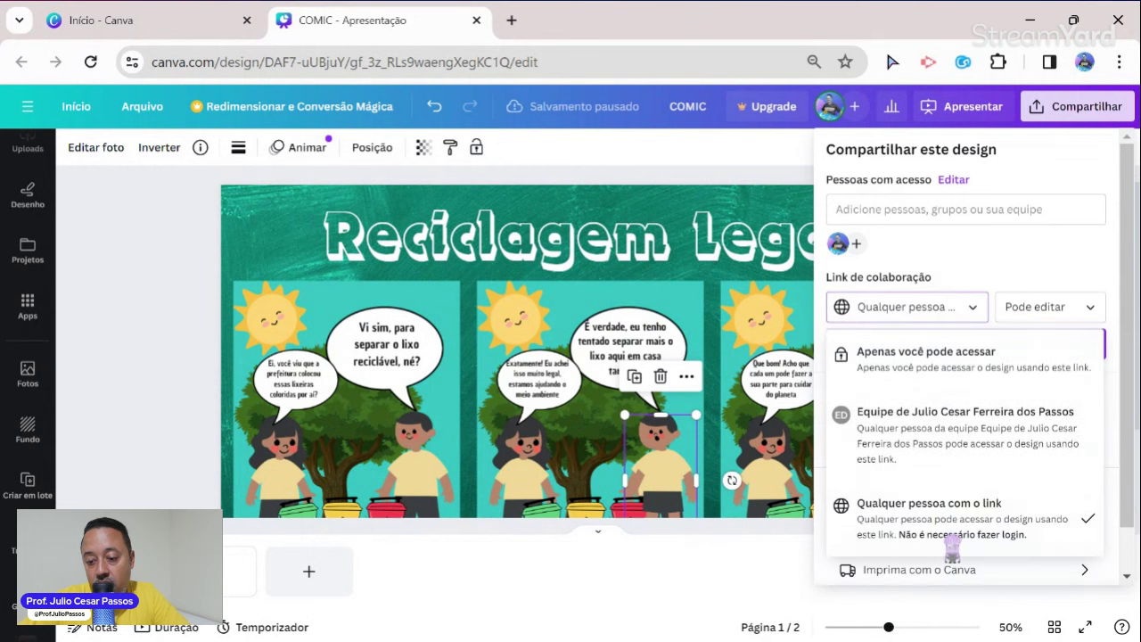
Restrict the collaboration link permission to "Pode visualizar" and copy the link
{"action": "left_click", "coordinate": [1051, 306]}
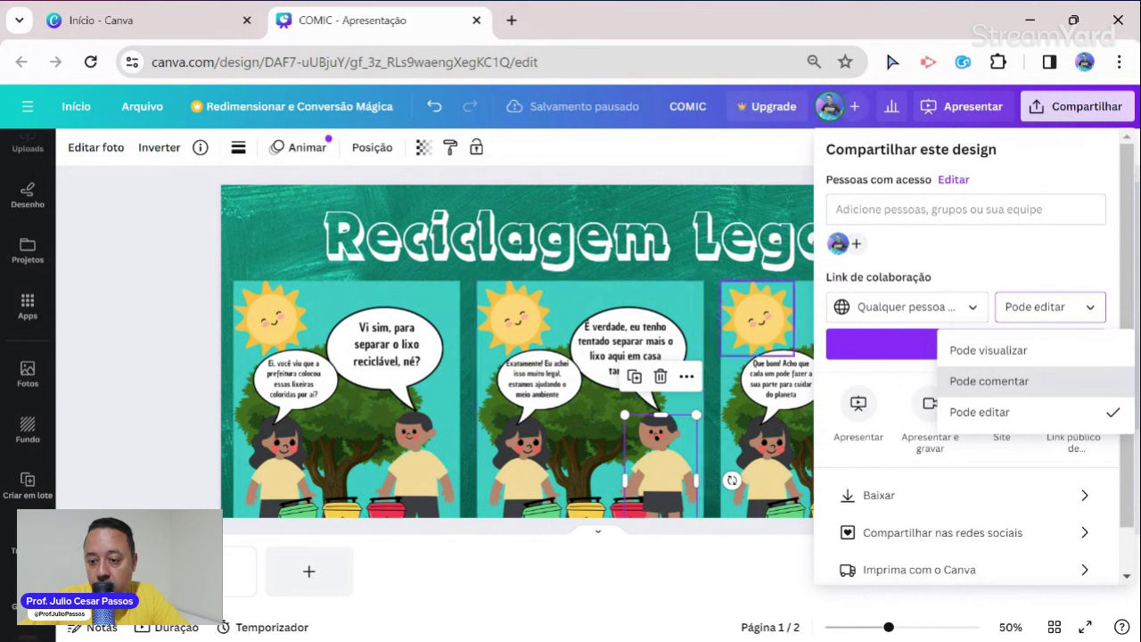
{"action": "left_click", "coordinate": [1013, 352]}
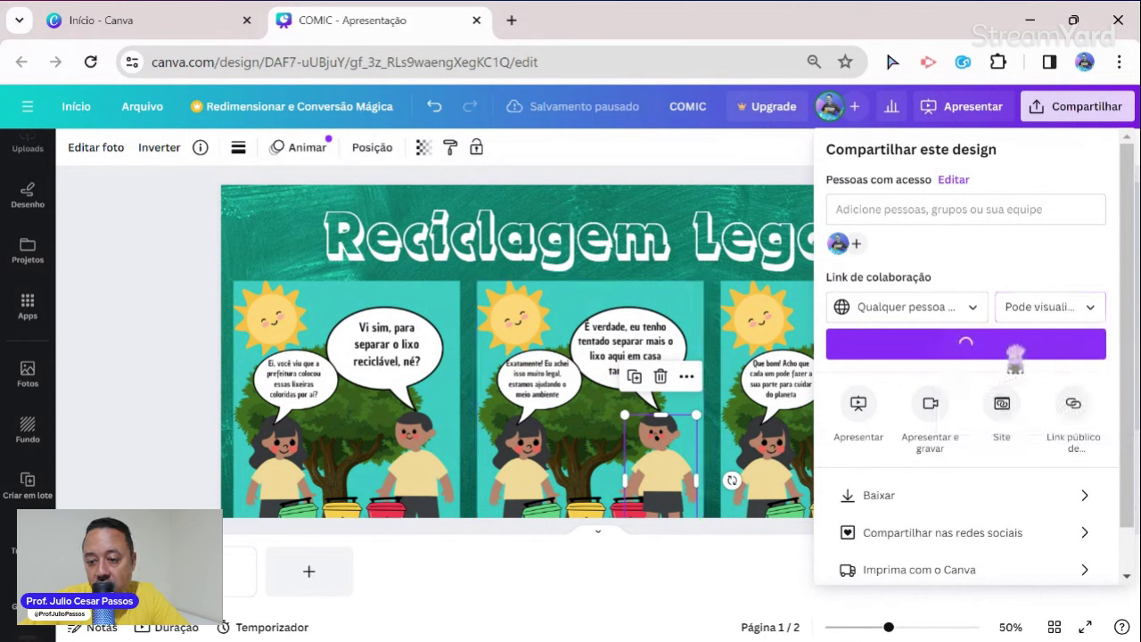
{"action": "left_click", "coordinate": [991, 352]}
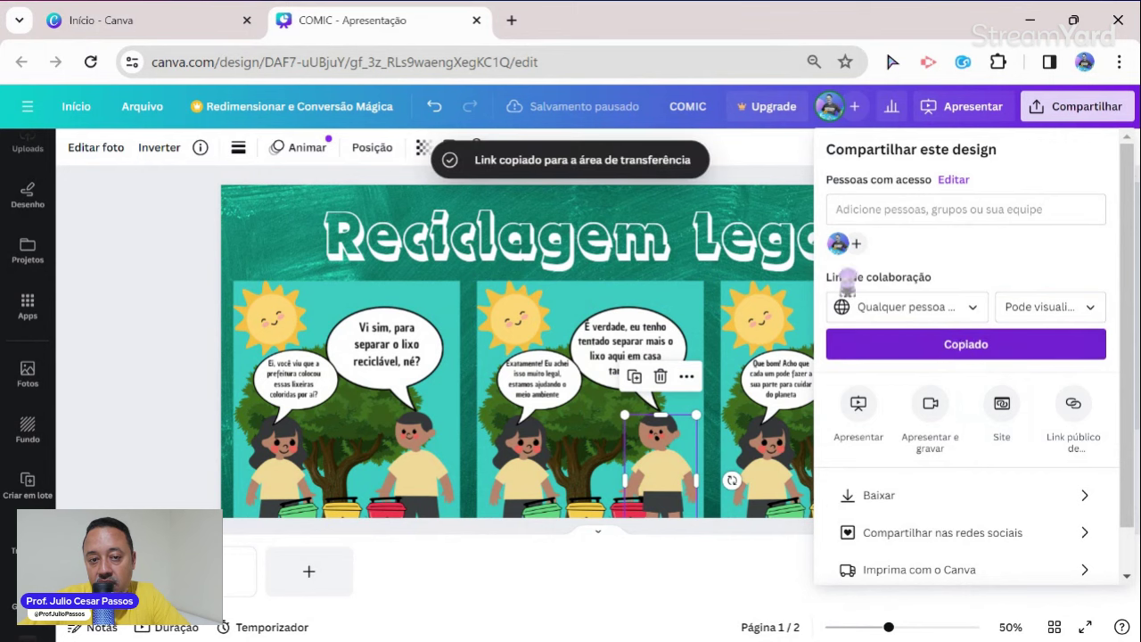
Open a new browser tab
{"action": "left_click", "coordinate": [510, 20]}
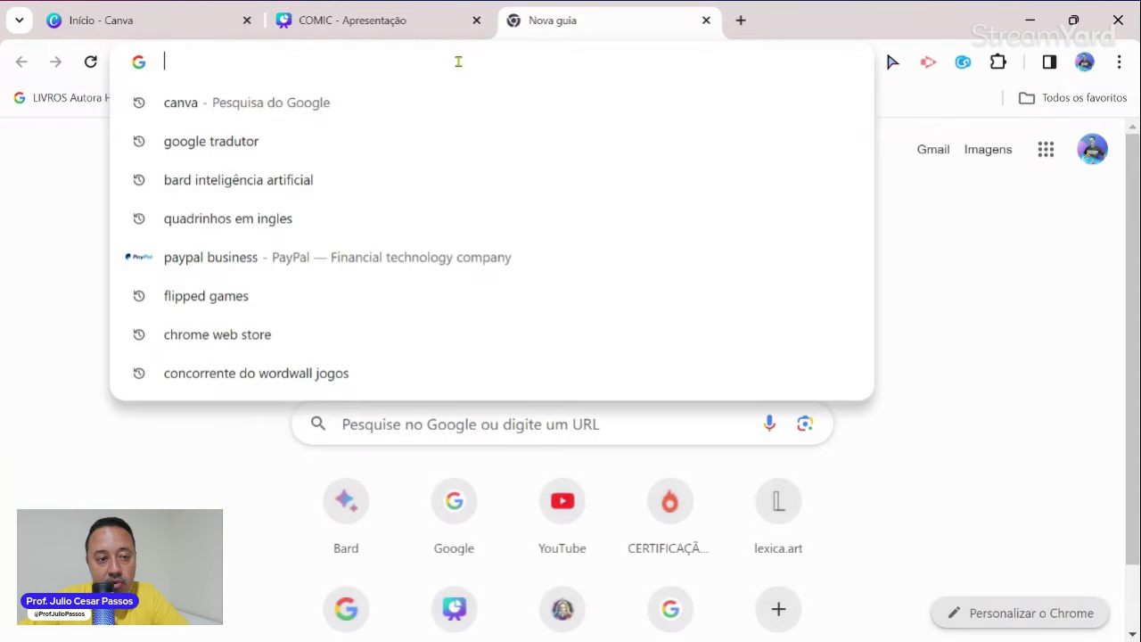